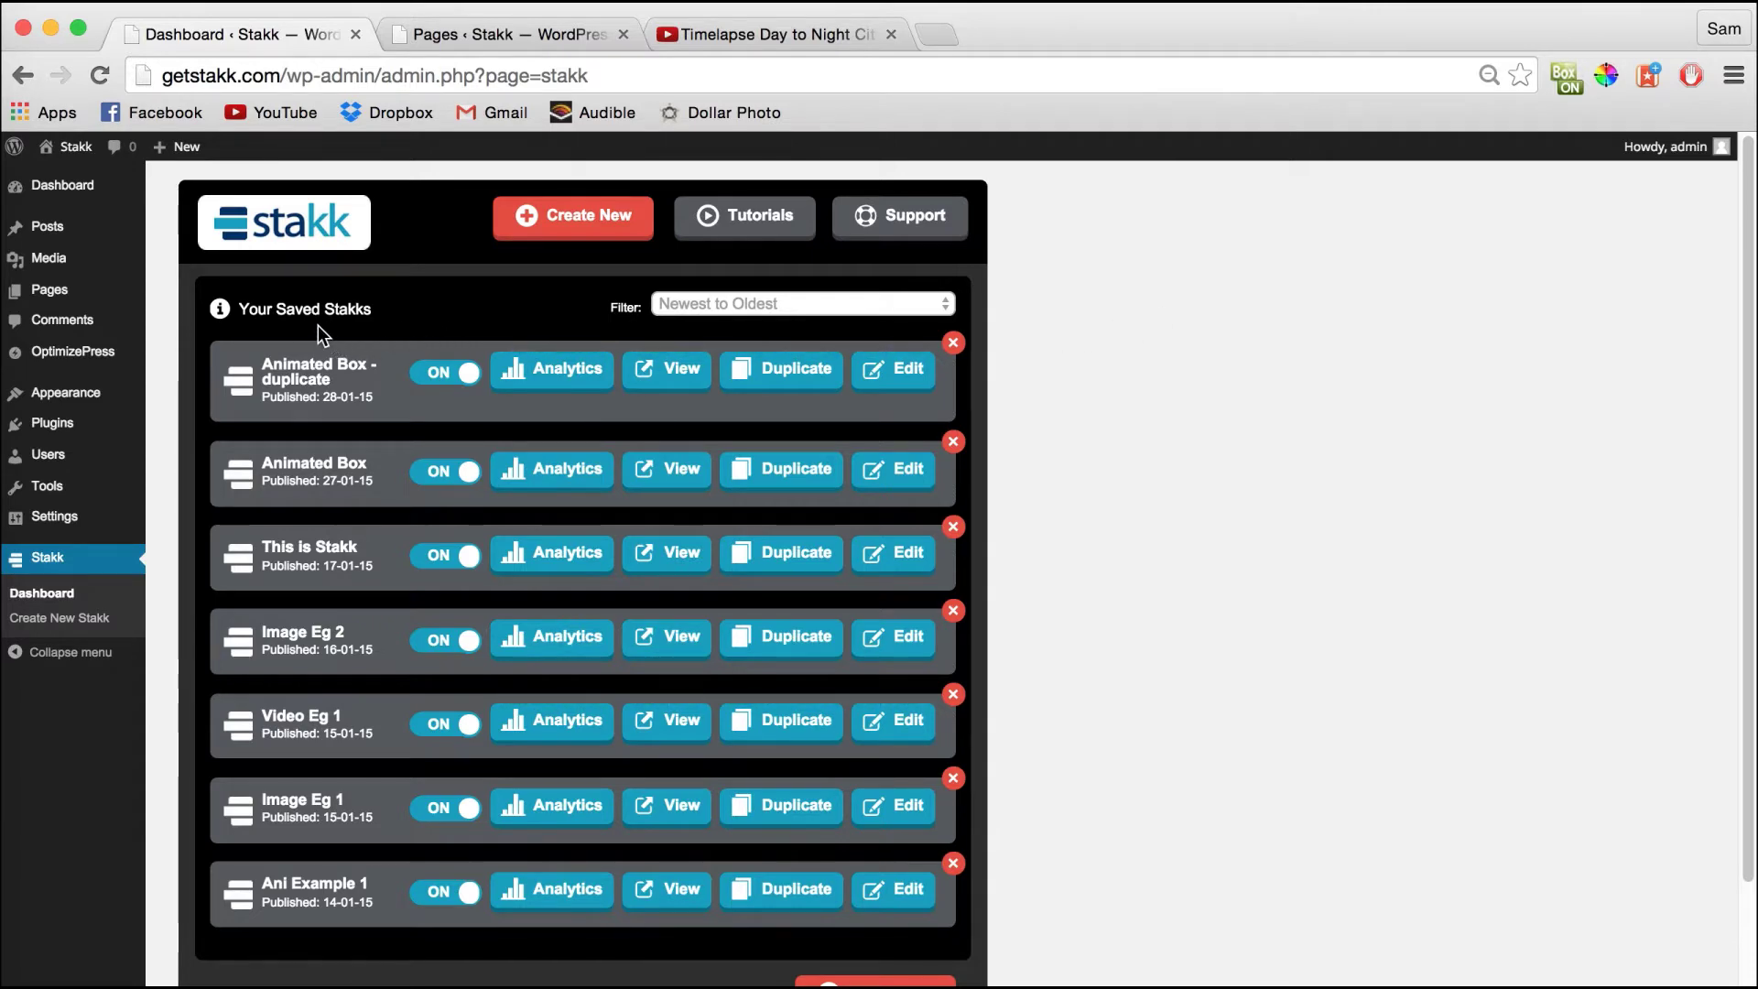
# Preview the stakk on test page 3, then open Animated Box - duplicate for editing
pyautogui.click(674, 375)
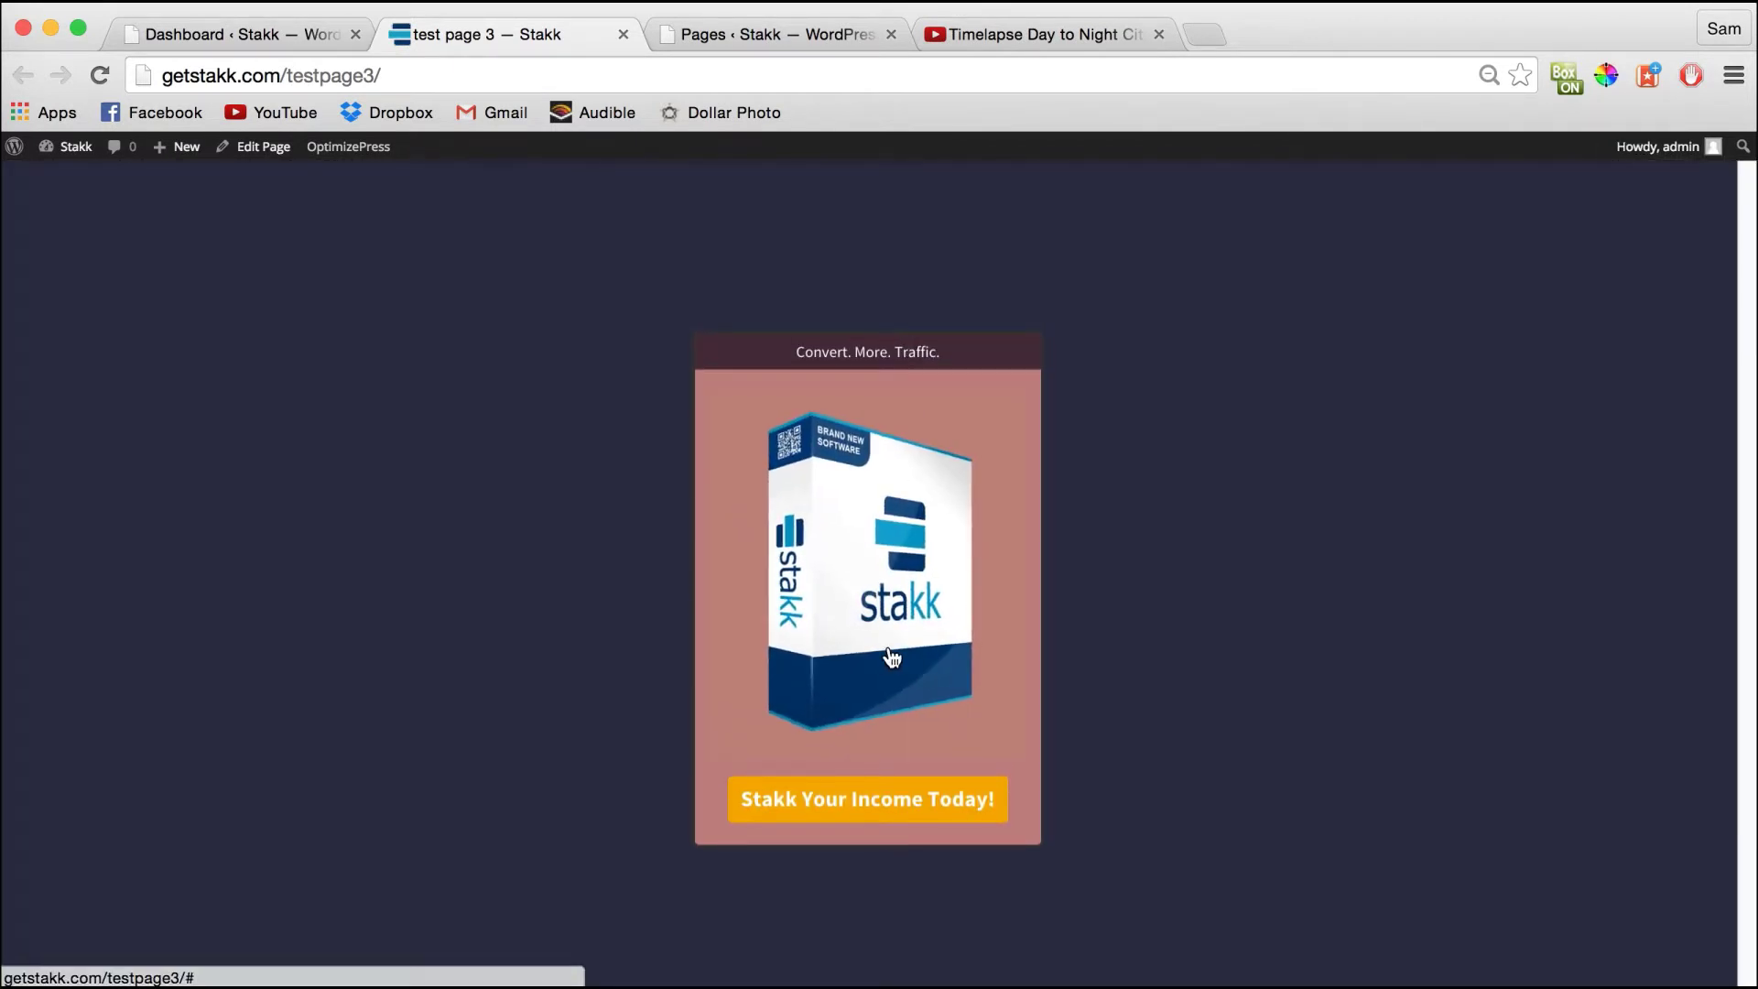
pyautogui.click(623, 35)
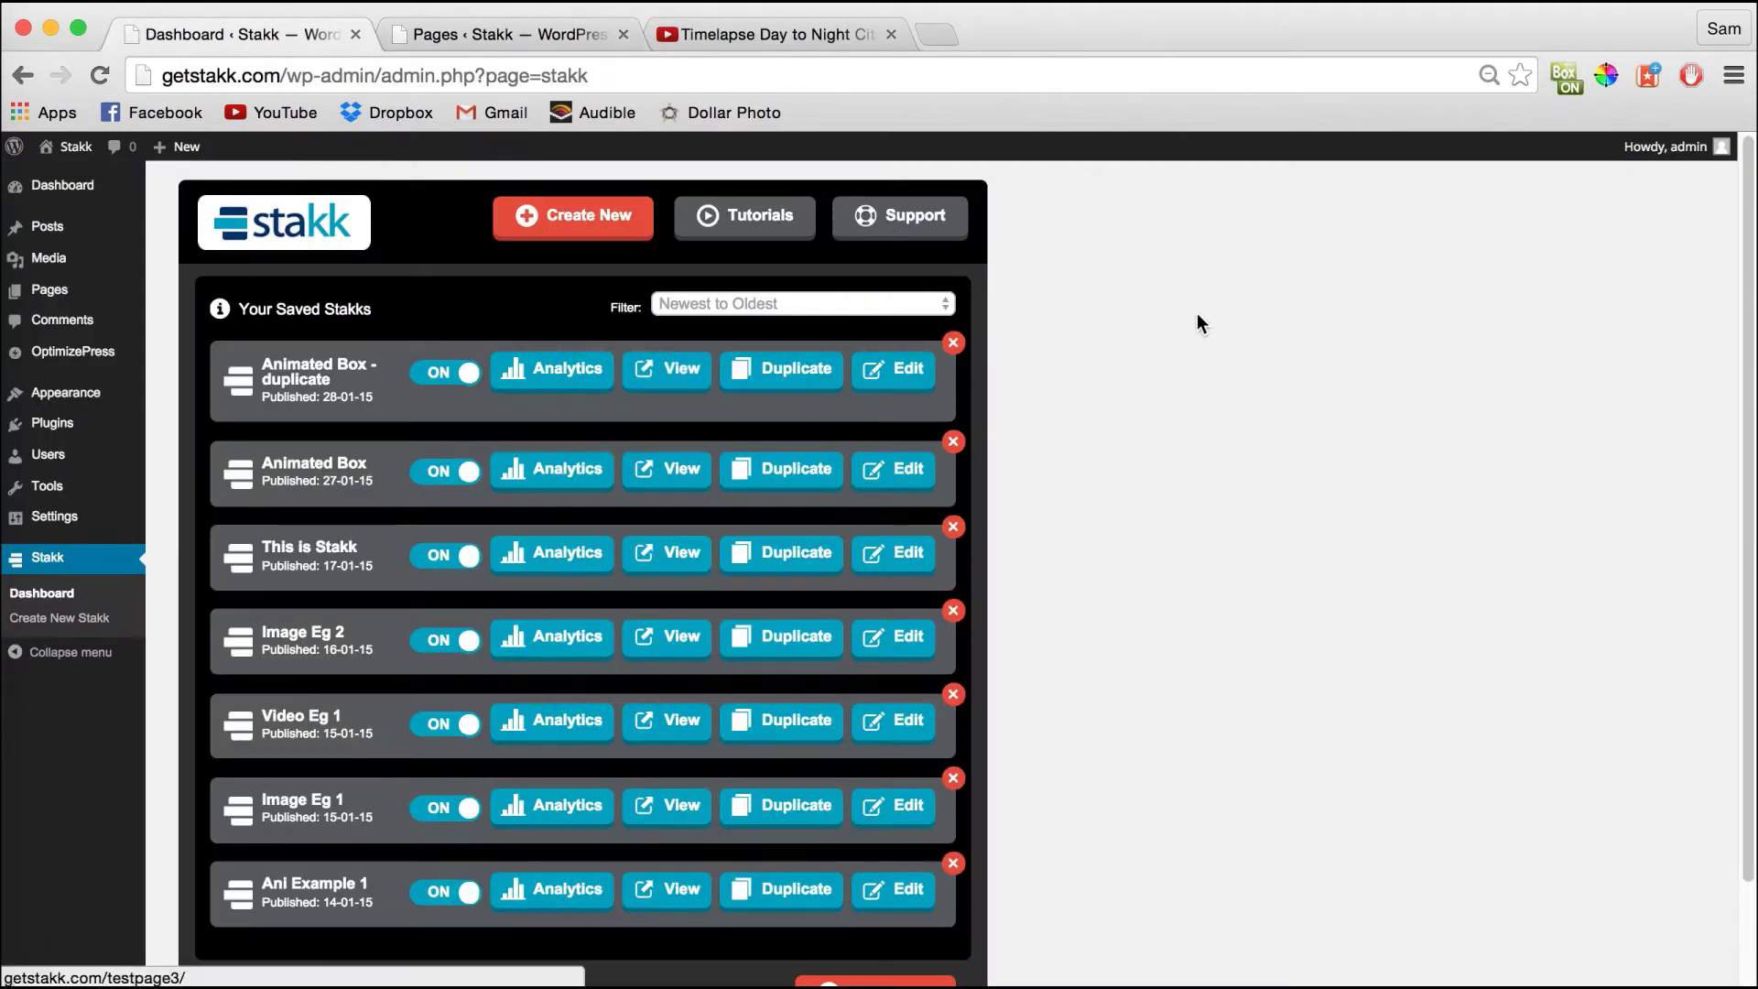
pyautogui.click(905, 379)
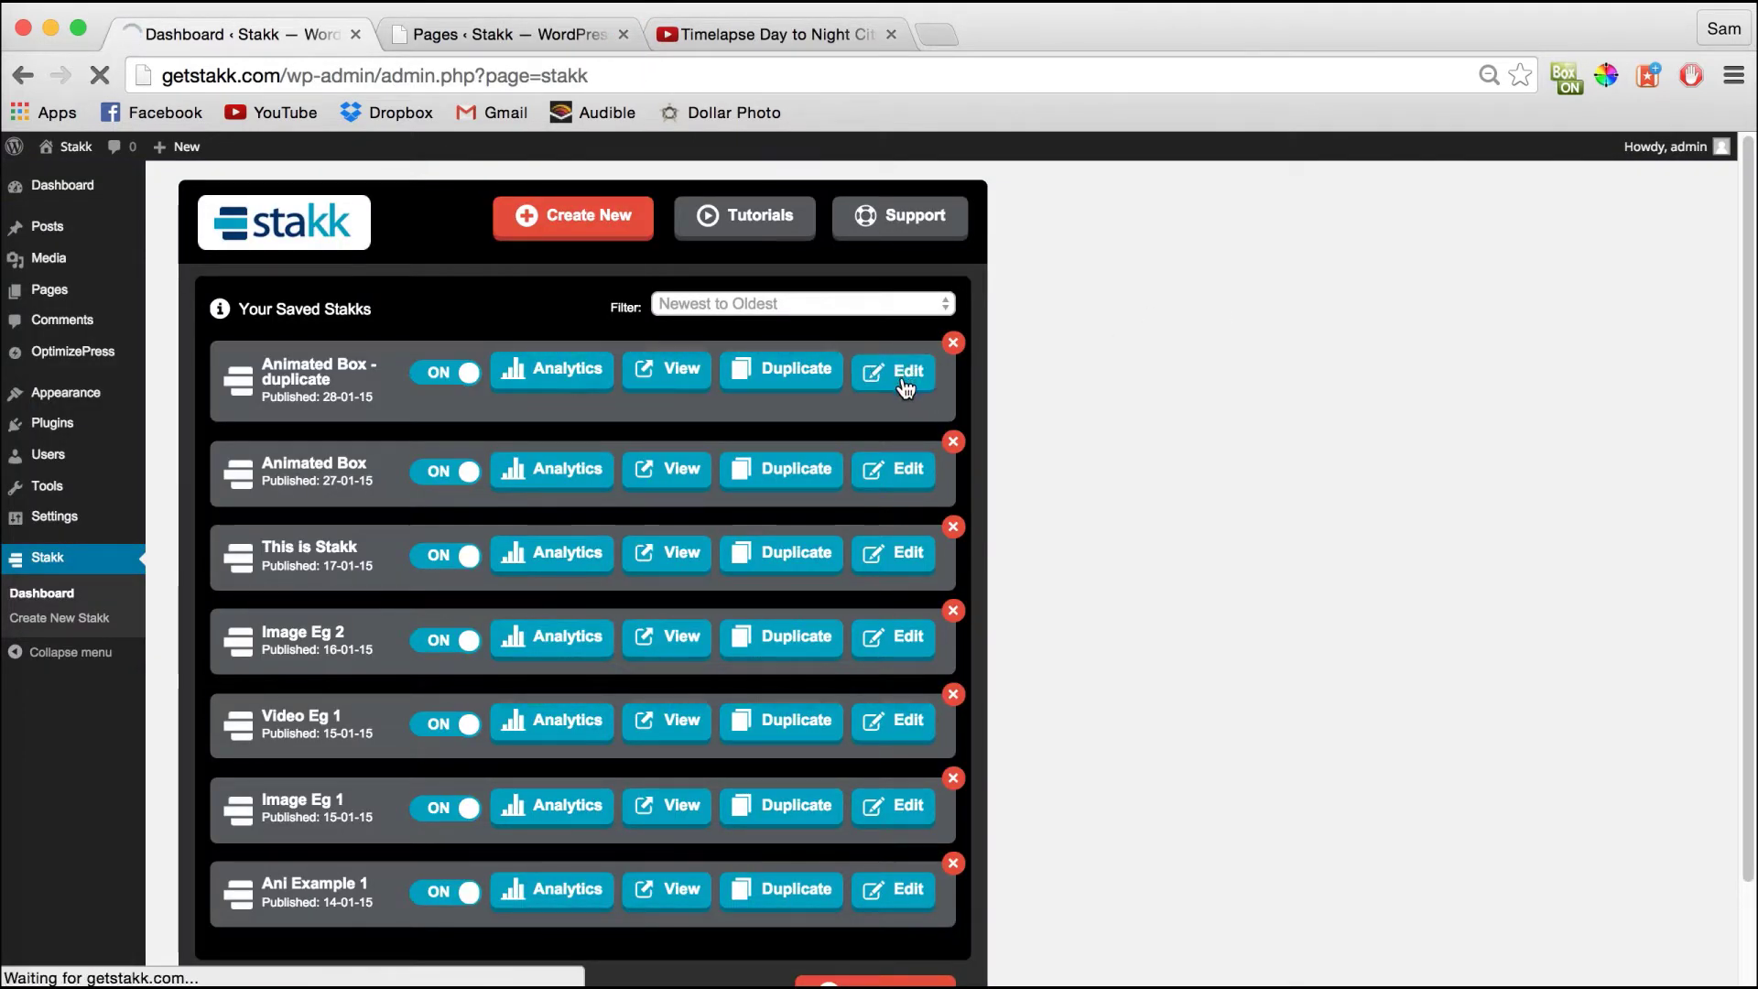
pyautogui.moveTo(1742, 220); pyautogui.dragTo(1721, 306)
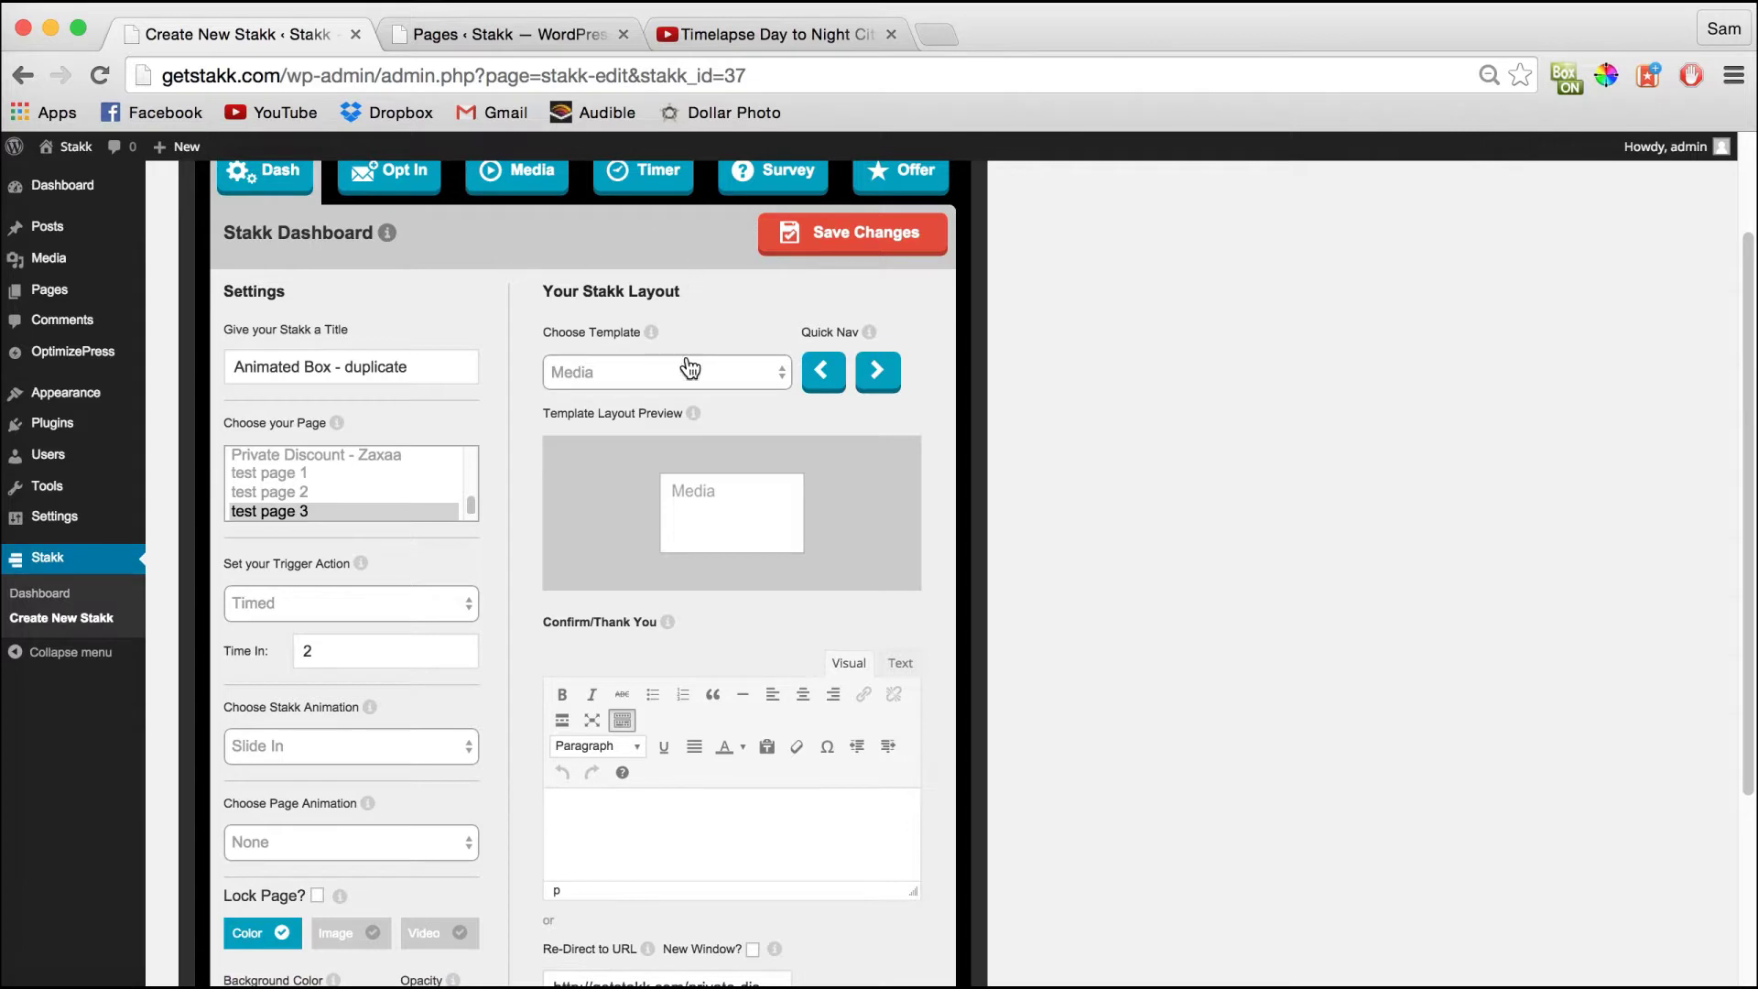
# Change the stakk's template to Media + Offer + Timer and save it
pyautogui.click(720, 370)
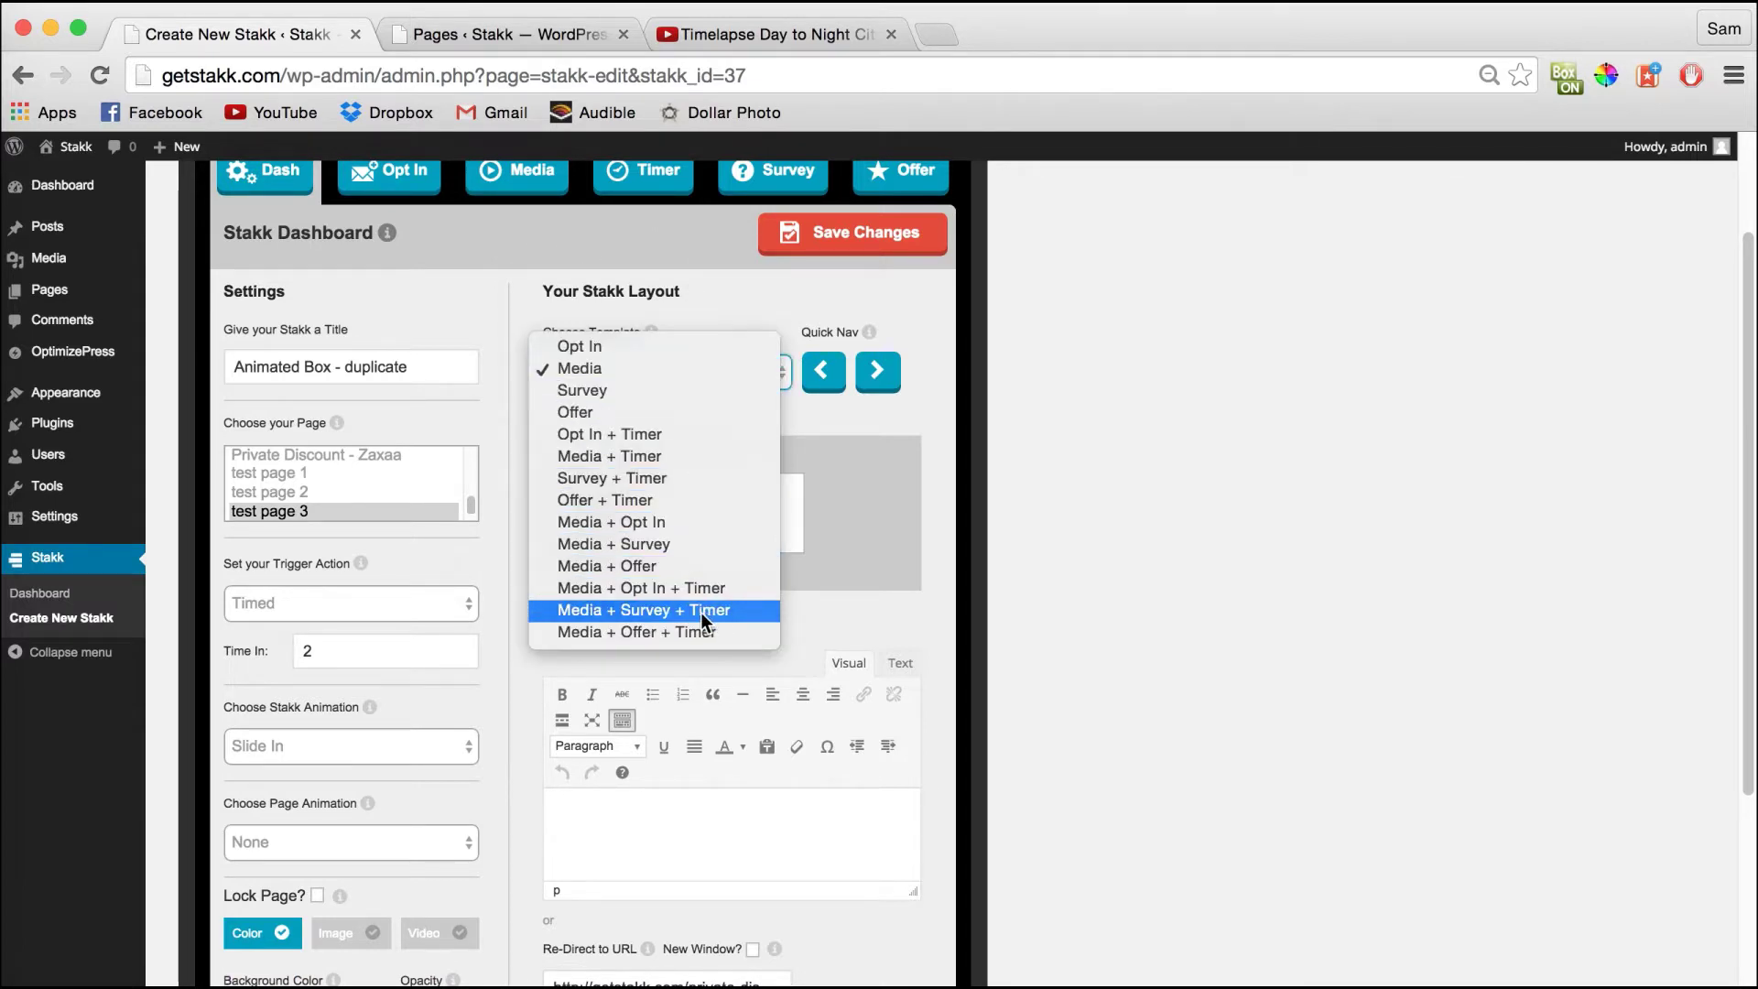
pyautogui.click(723, 630)
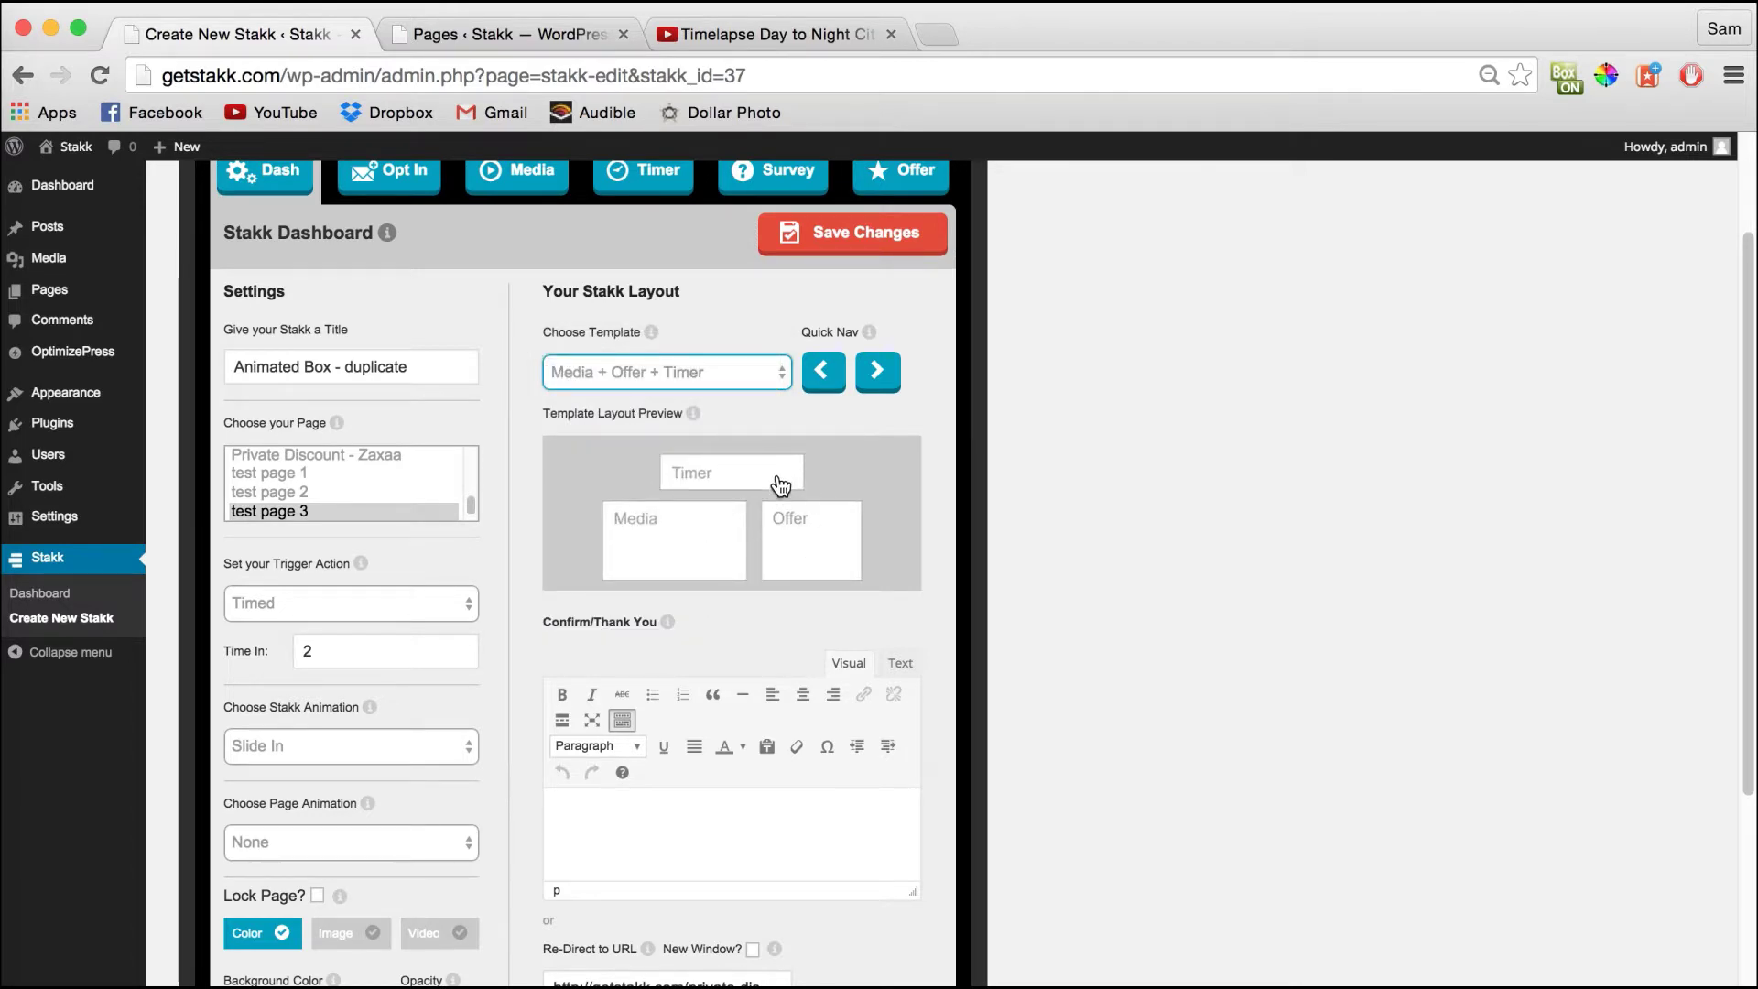
pyautogui.click(853, 231)
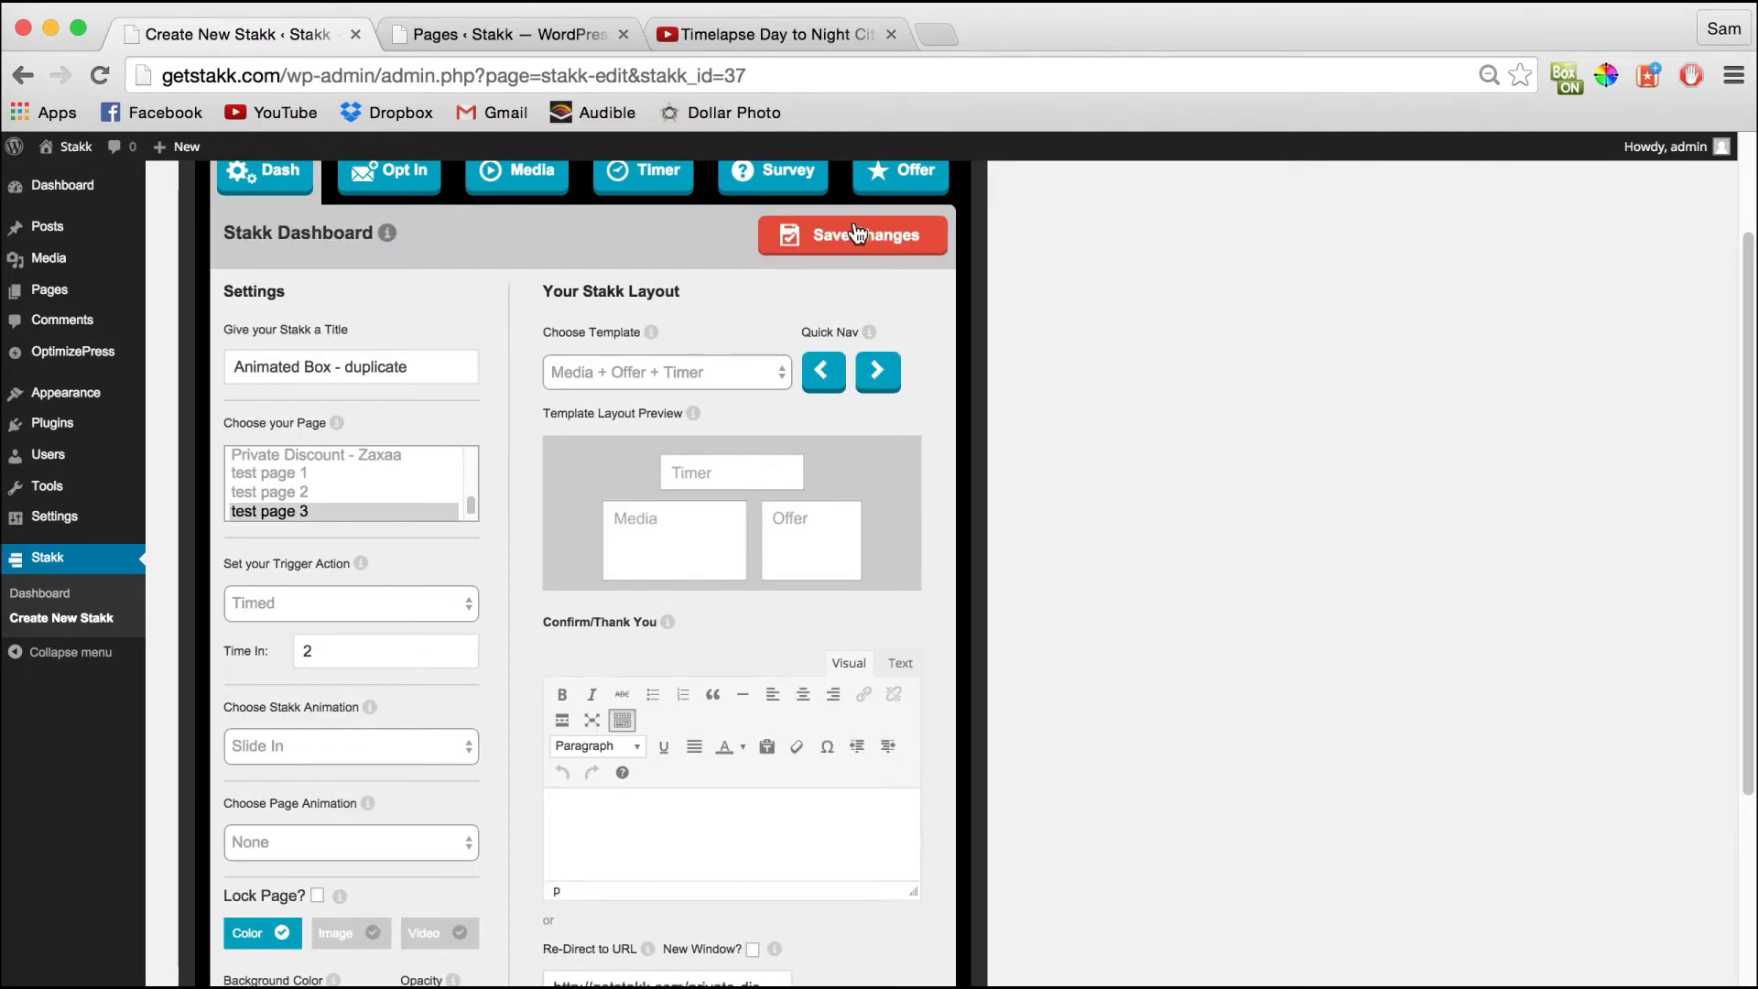
pyautogui.click(656, 183)
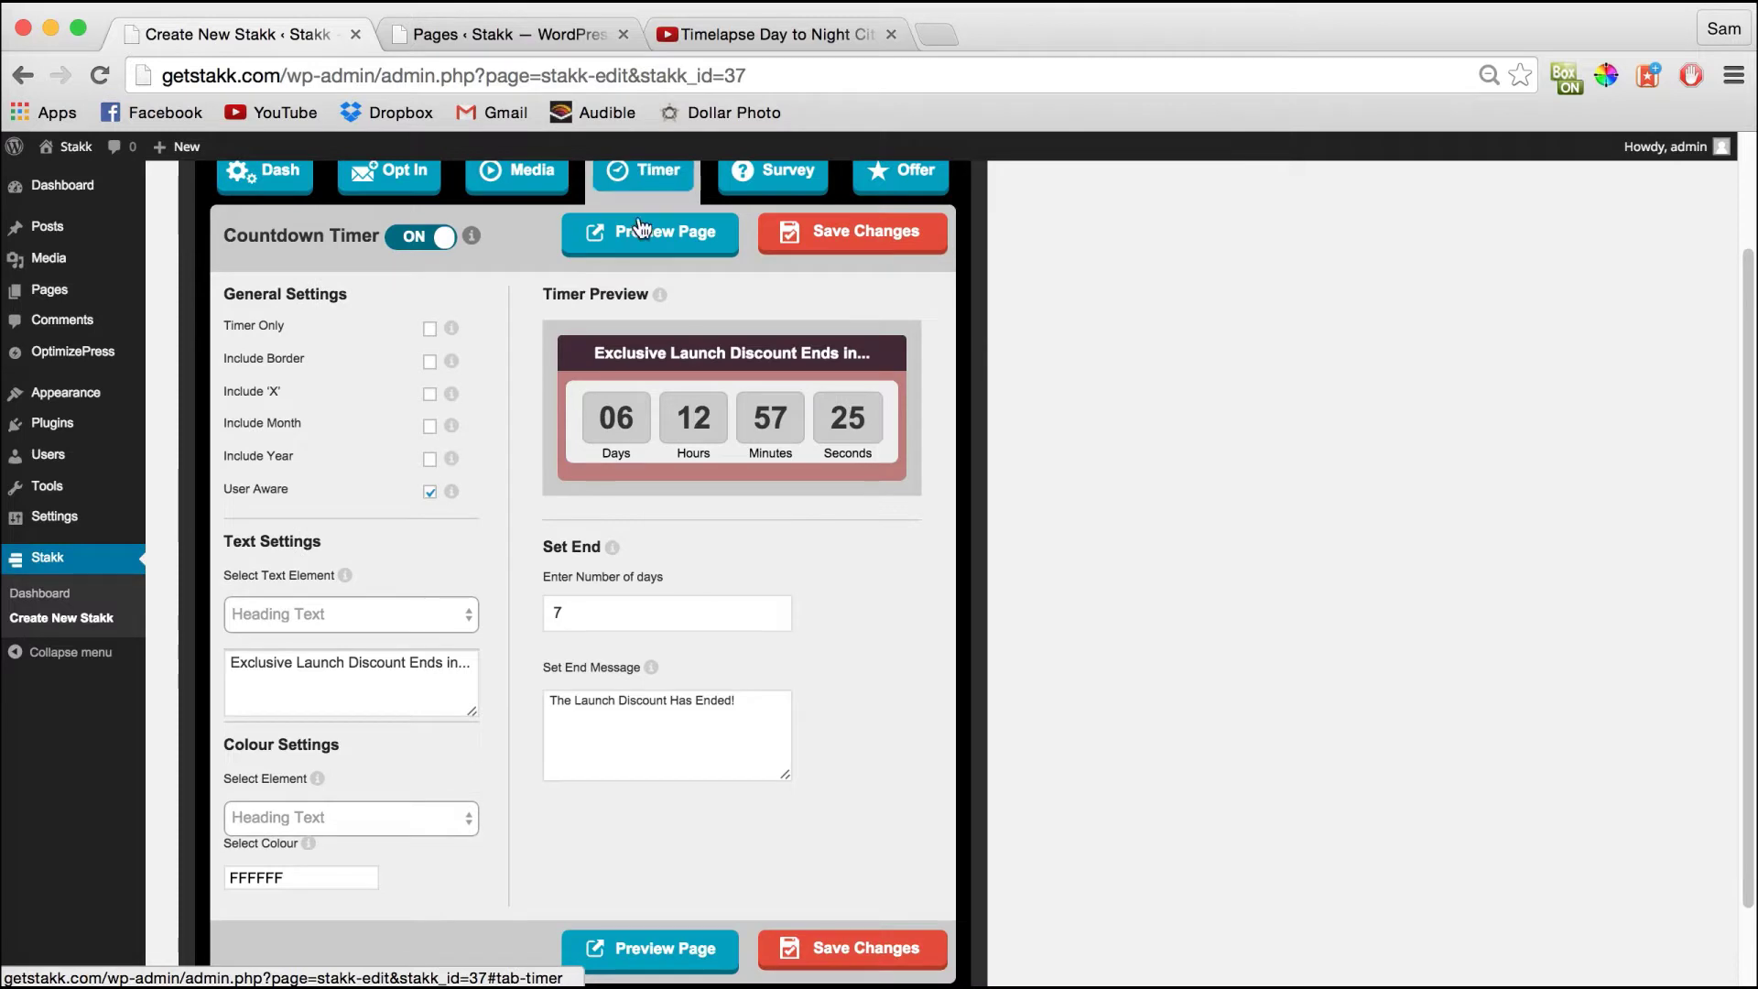
# Make the countdown Timer Only, keep User Aware on, set 3 days, and save
pyautogui.click(434, 331)
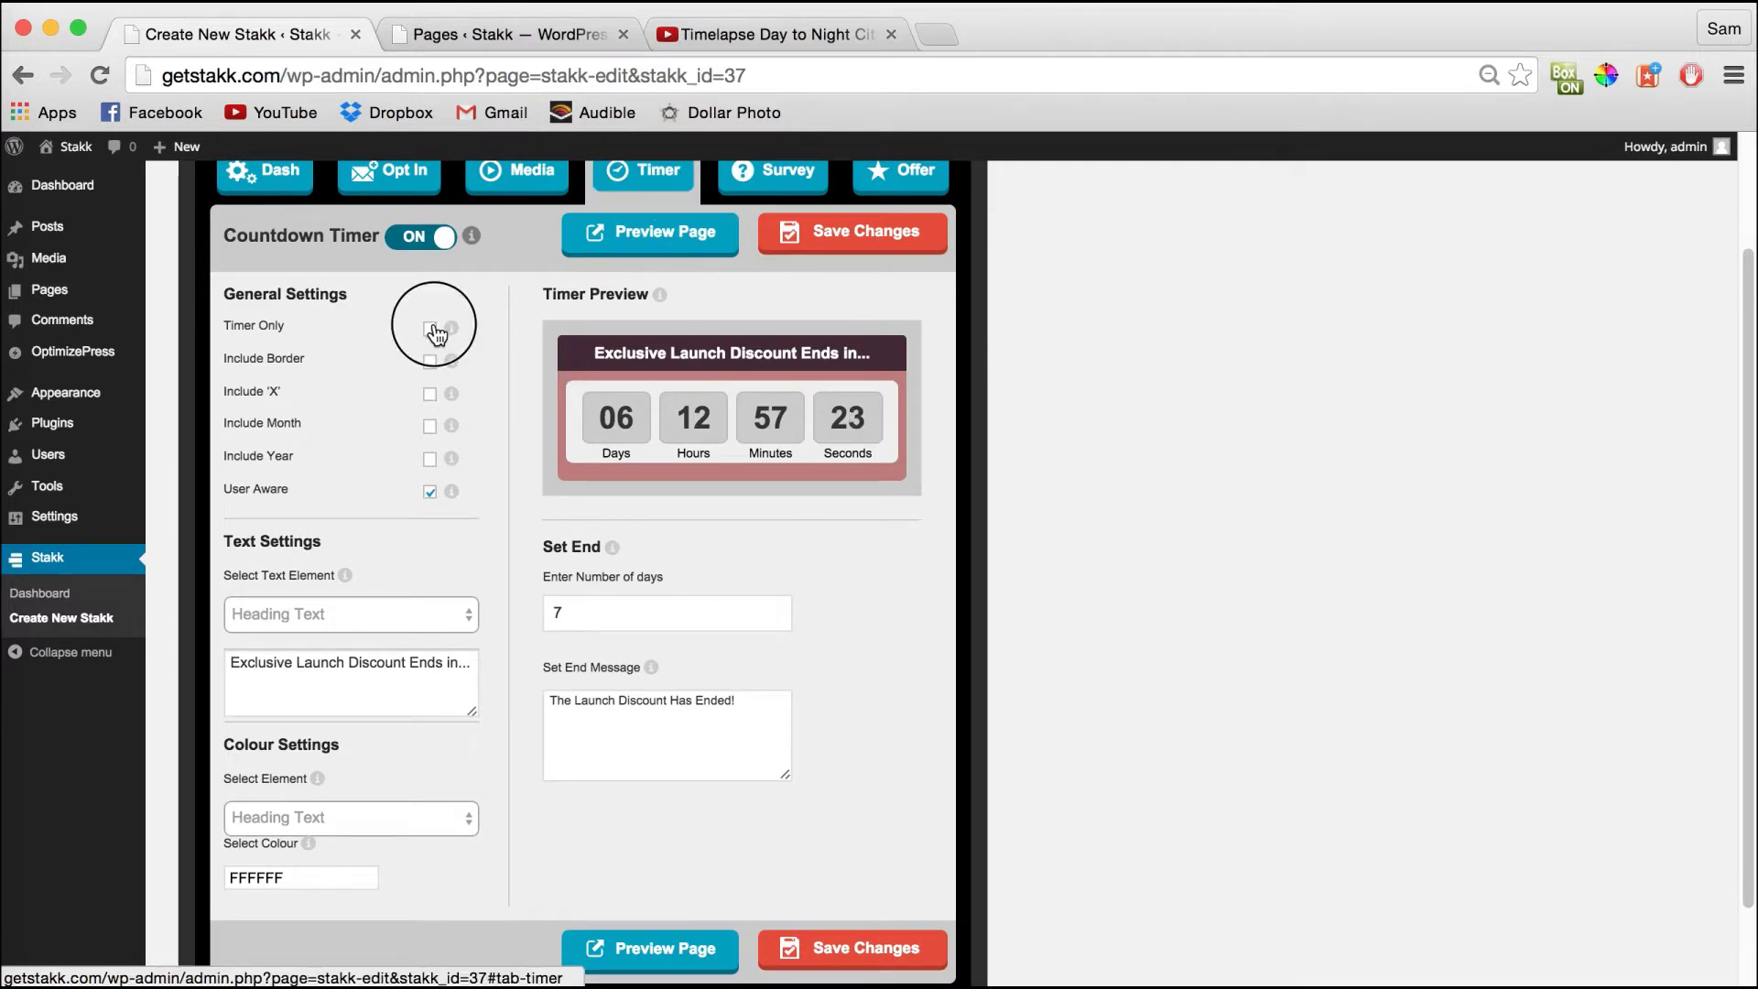
pyautogui.click(434, 495)
pyautogui.click(434, 495)
pyautogui.click(555, 568)
pyautogui.write('3')
pyautogui.click(865, 574)
pyautogui.click(877, 238)
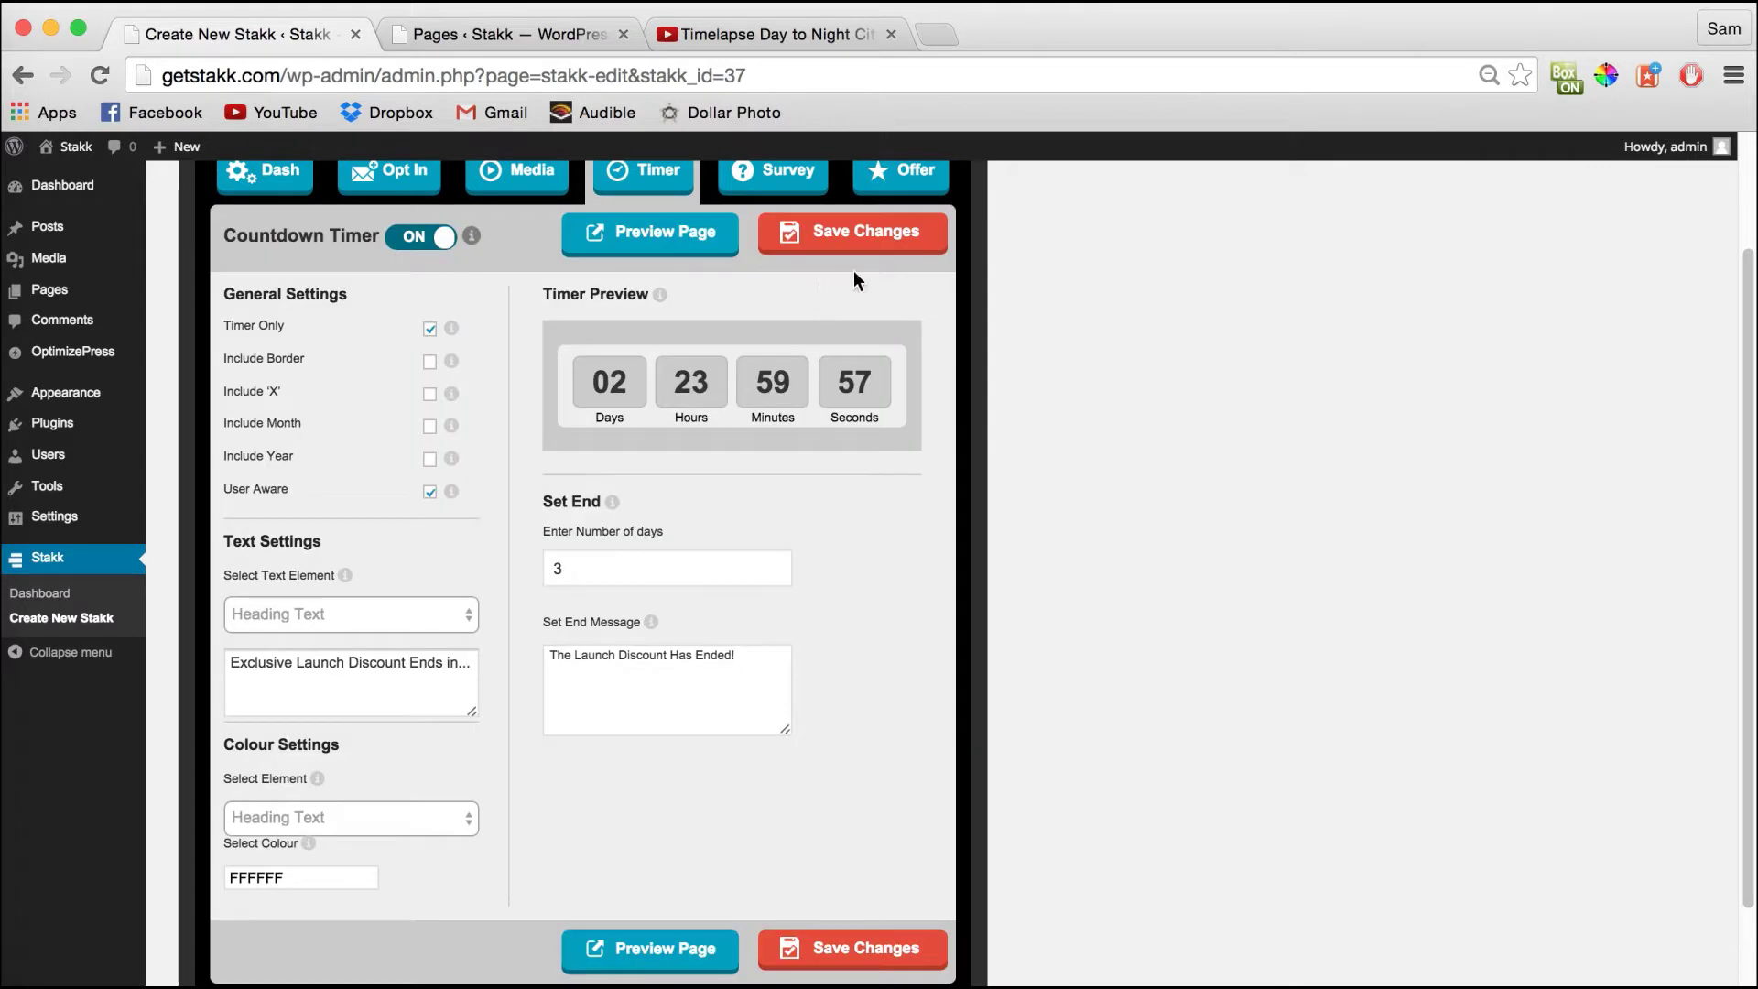
pyautogui.click(917, 183)
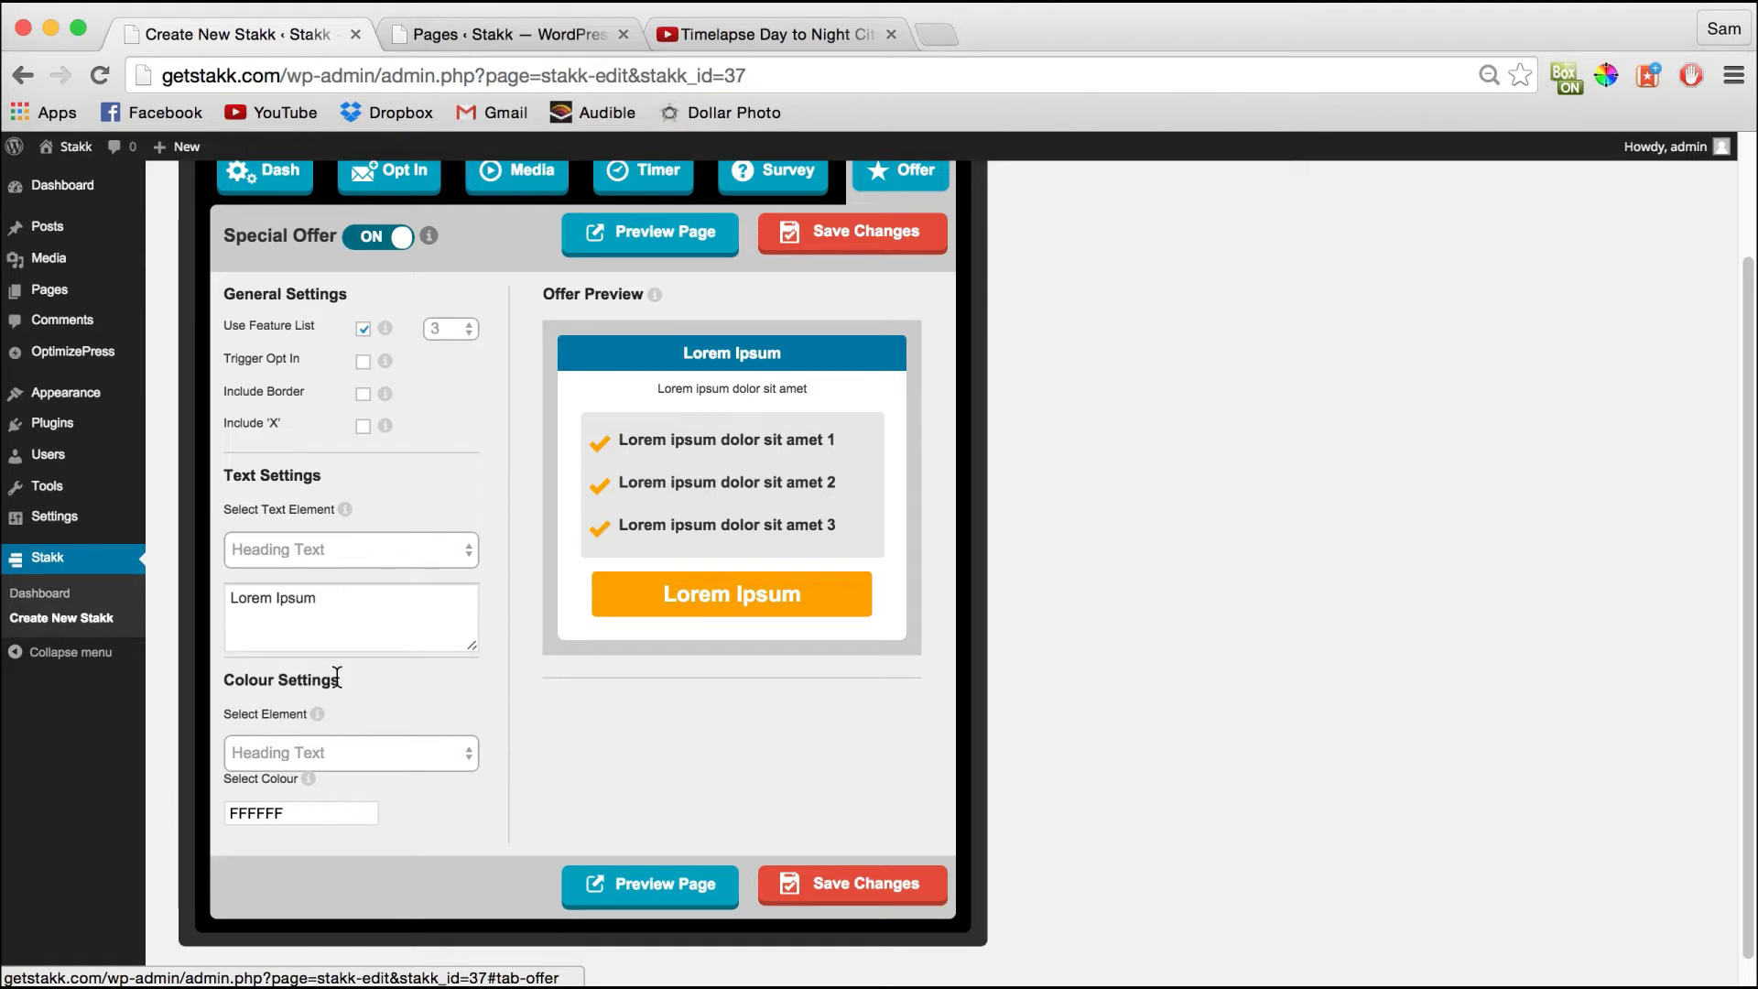
# Change the offer heading background colour from 0074A2 to 402936
pyautogui.click(343, 749)
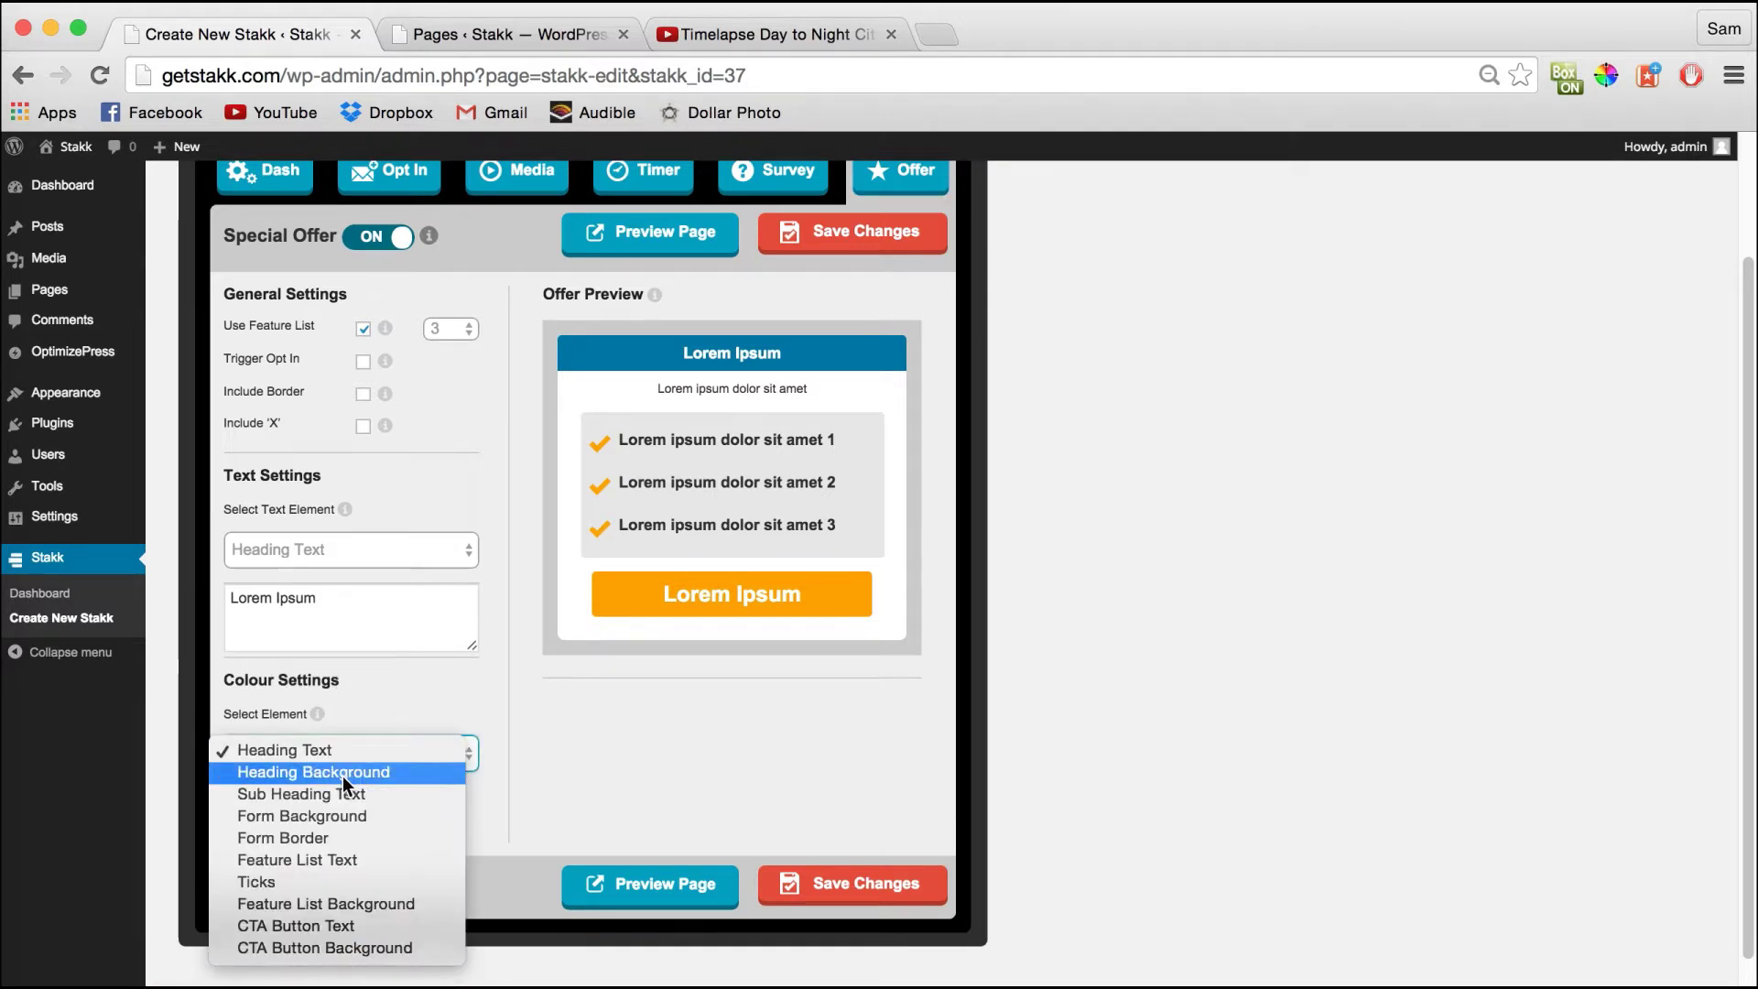
pyautogui.click(342, 774)
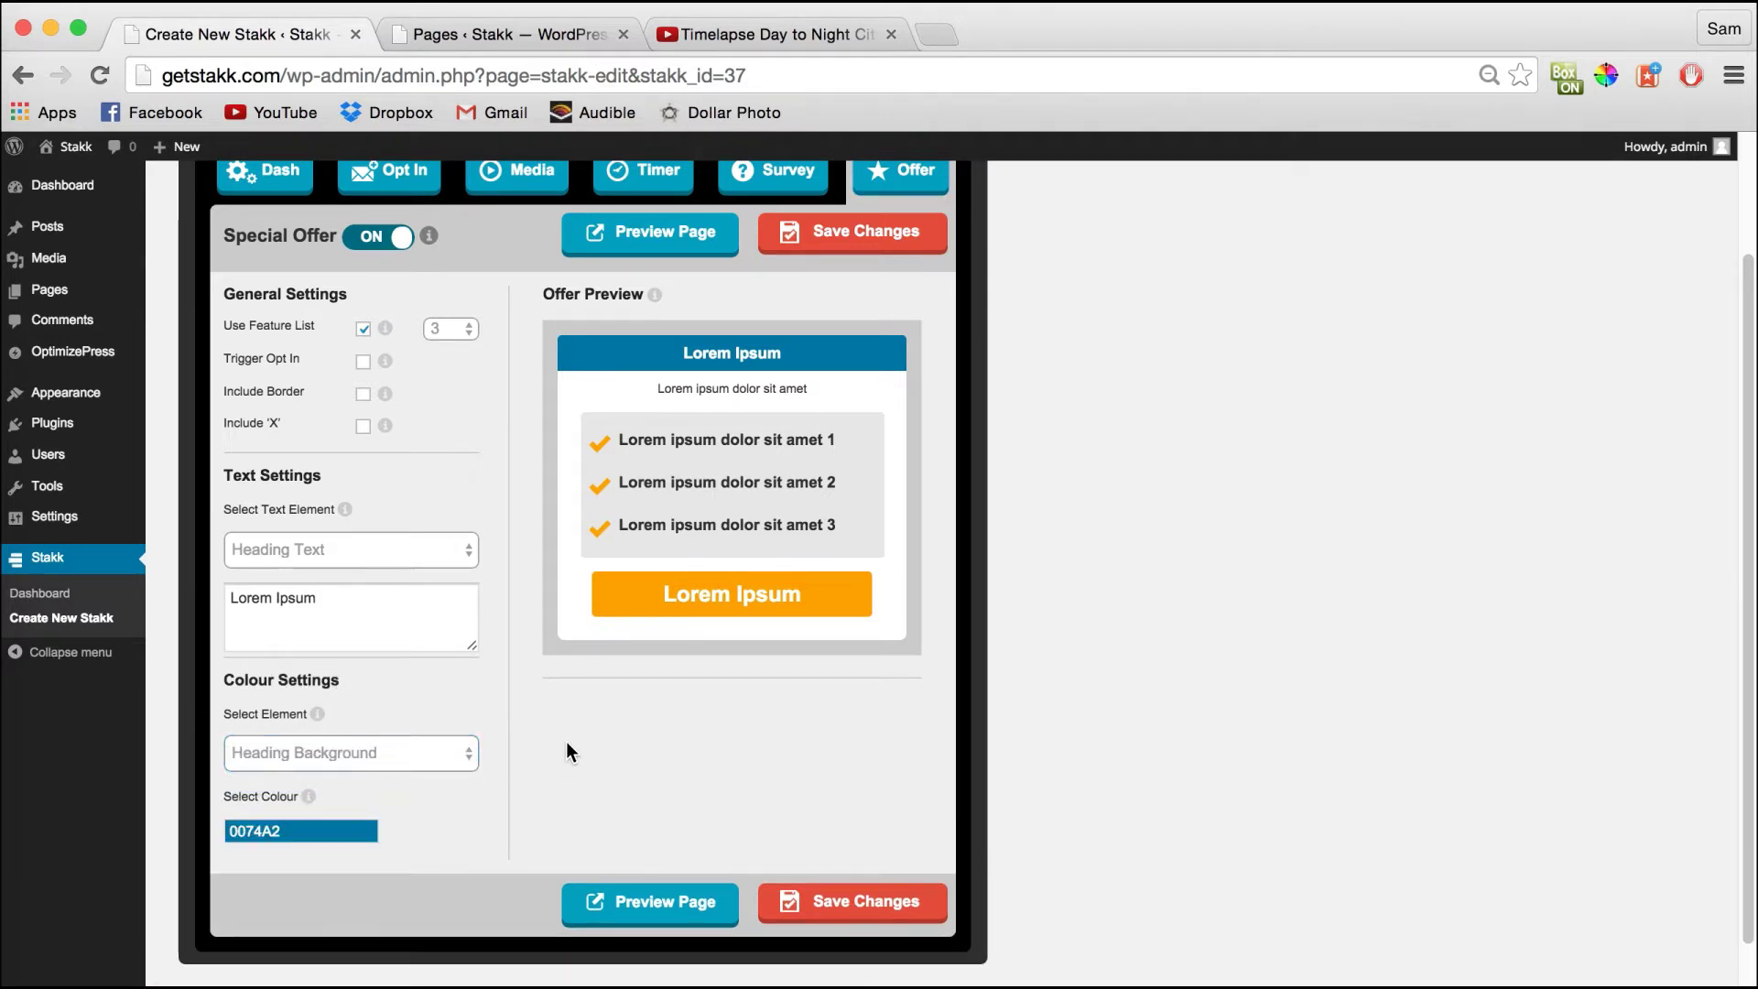
pyautogui.press('super+shift+v')
pyautogui.click(1248, 240)
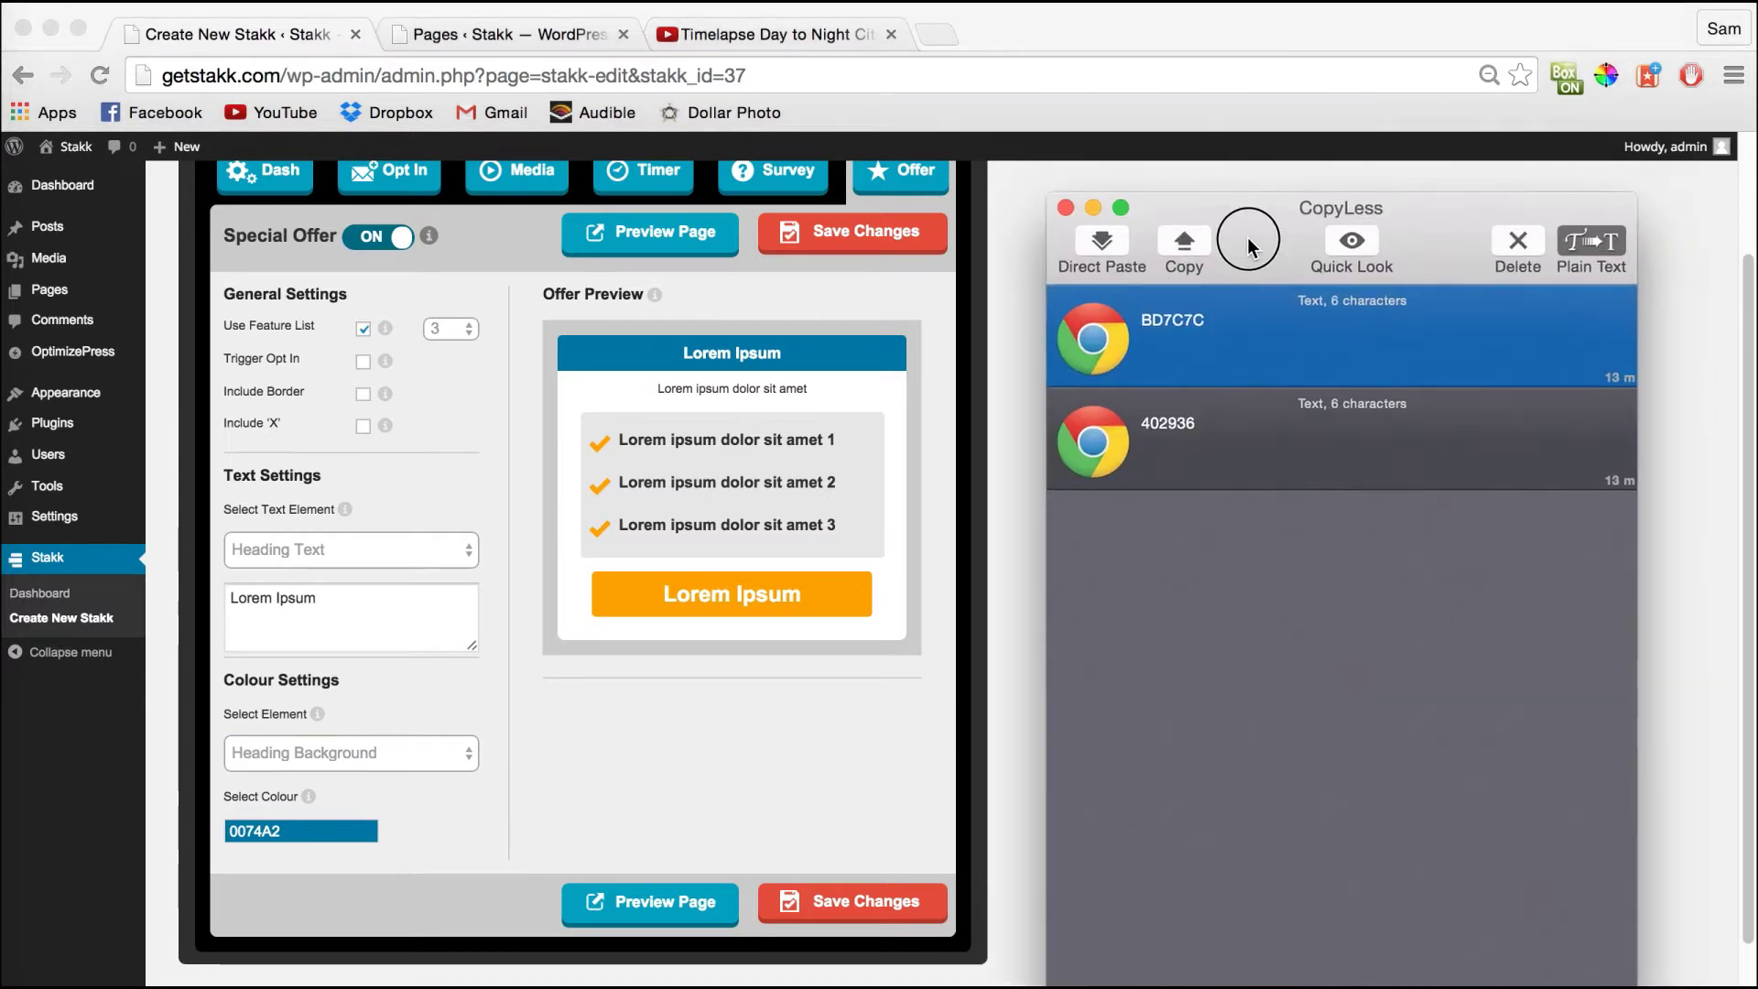
pyautogui.click(1221, 436)
pyautogui.click(1212, 266)
pyautogui.click(359, 837)
pyautogui.press('super+a')
pyautogui.press('super+v')
pyautogui.click(470, 811)
# Set the offer form background to BD7C7C and save the colour changes
pyautogui.click(409, 751)
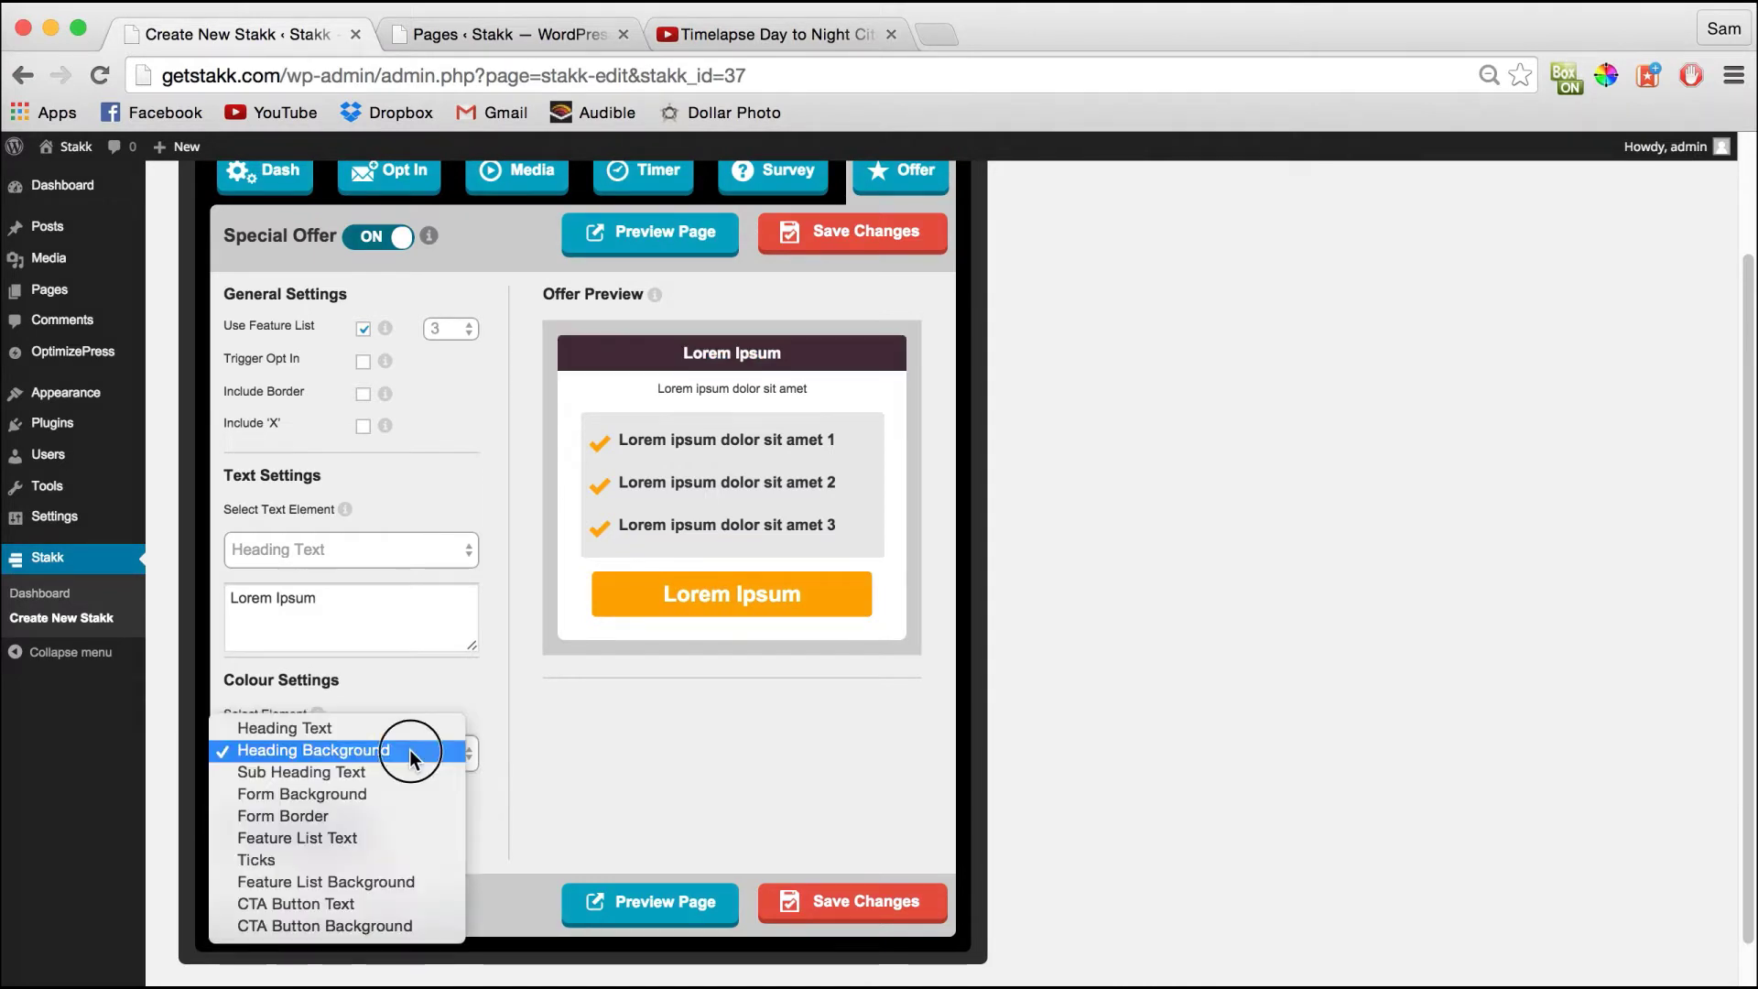
pyautogui.click(398, 795)
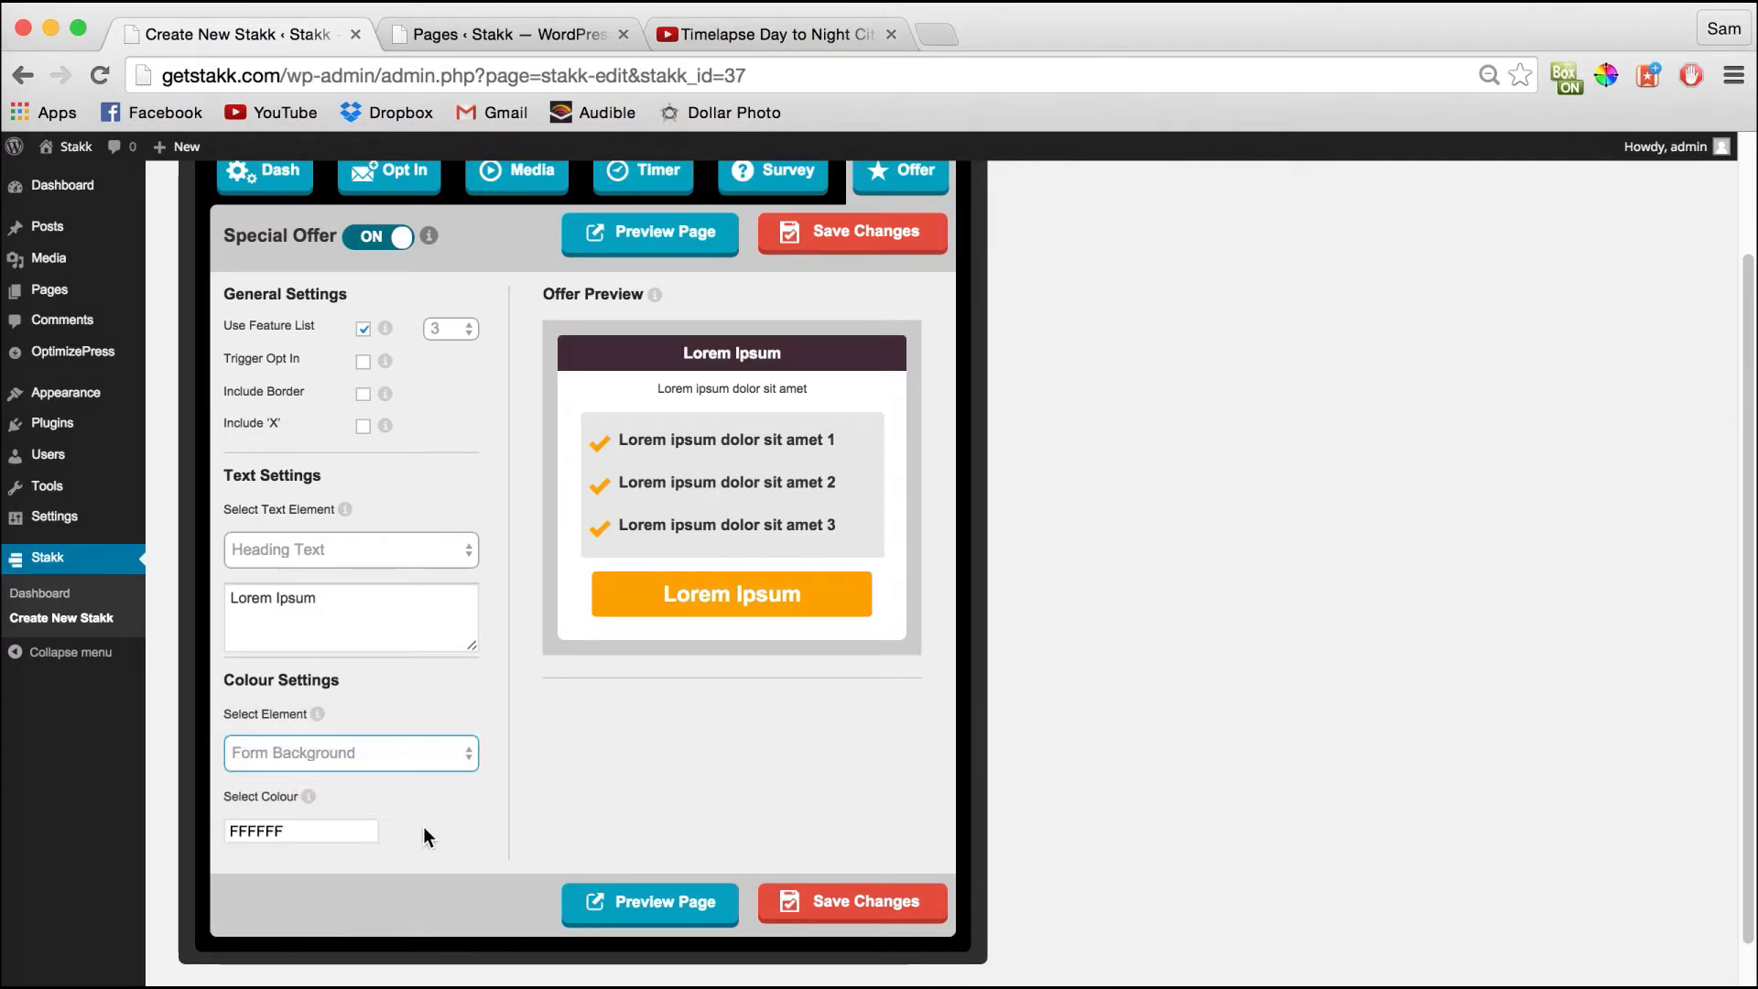
pyautogui.click(225, 823)
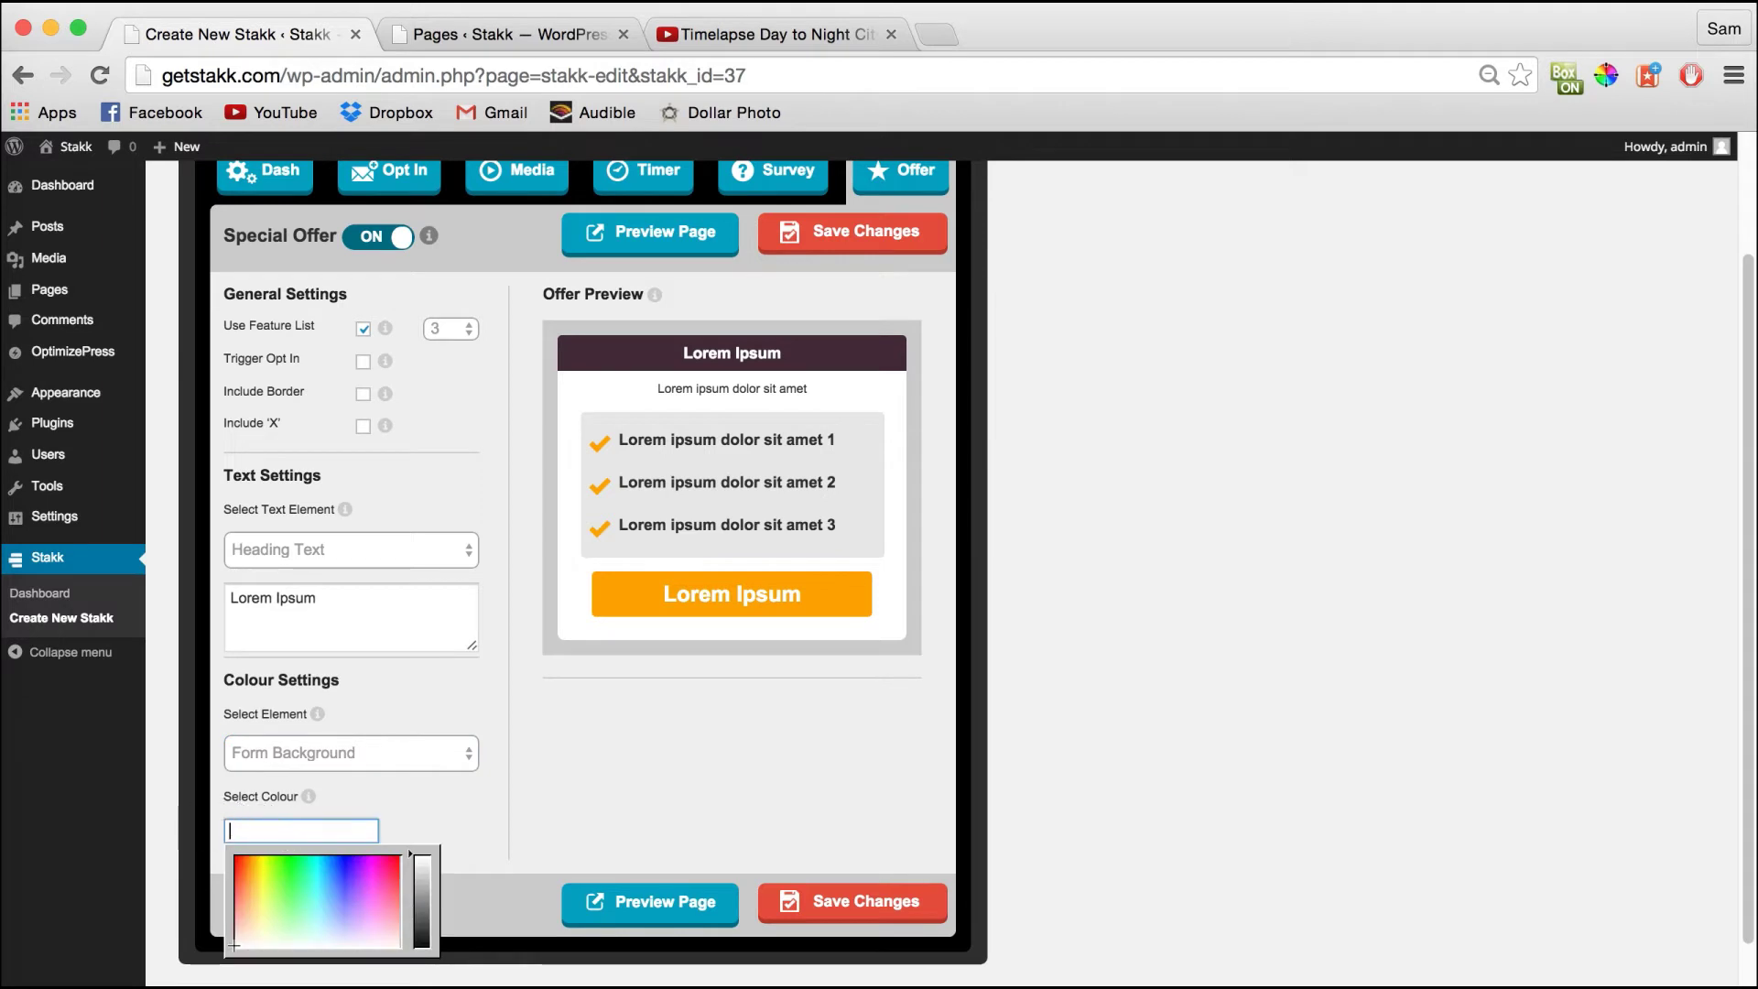
pyautogui.press('super+shift+v')
pyautogui.click(1211, 345)
pyautogui.click(1106, 249)
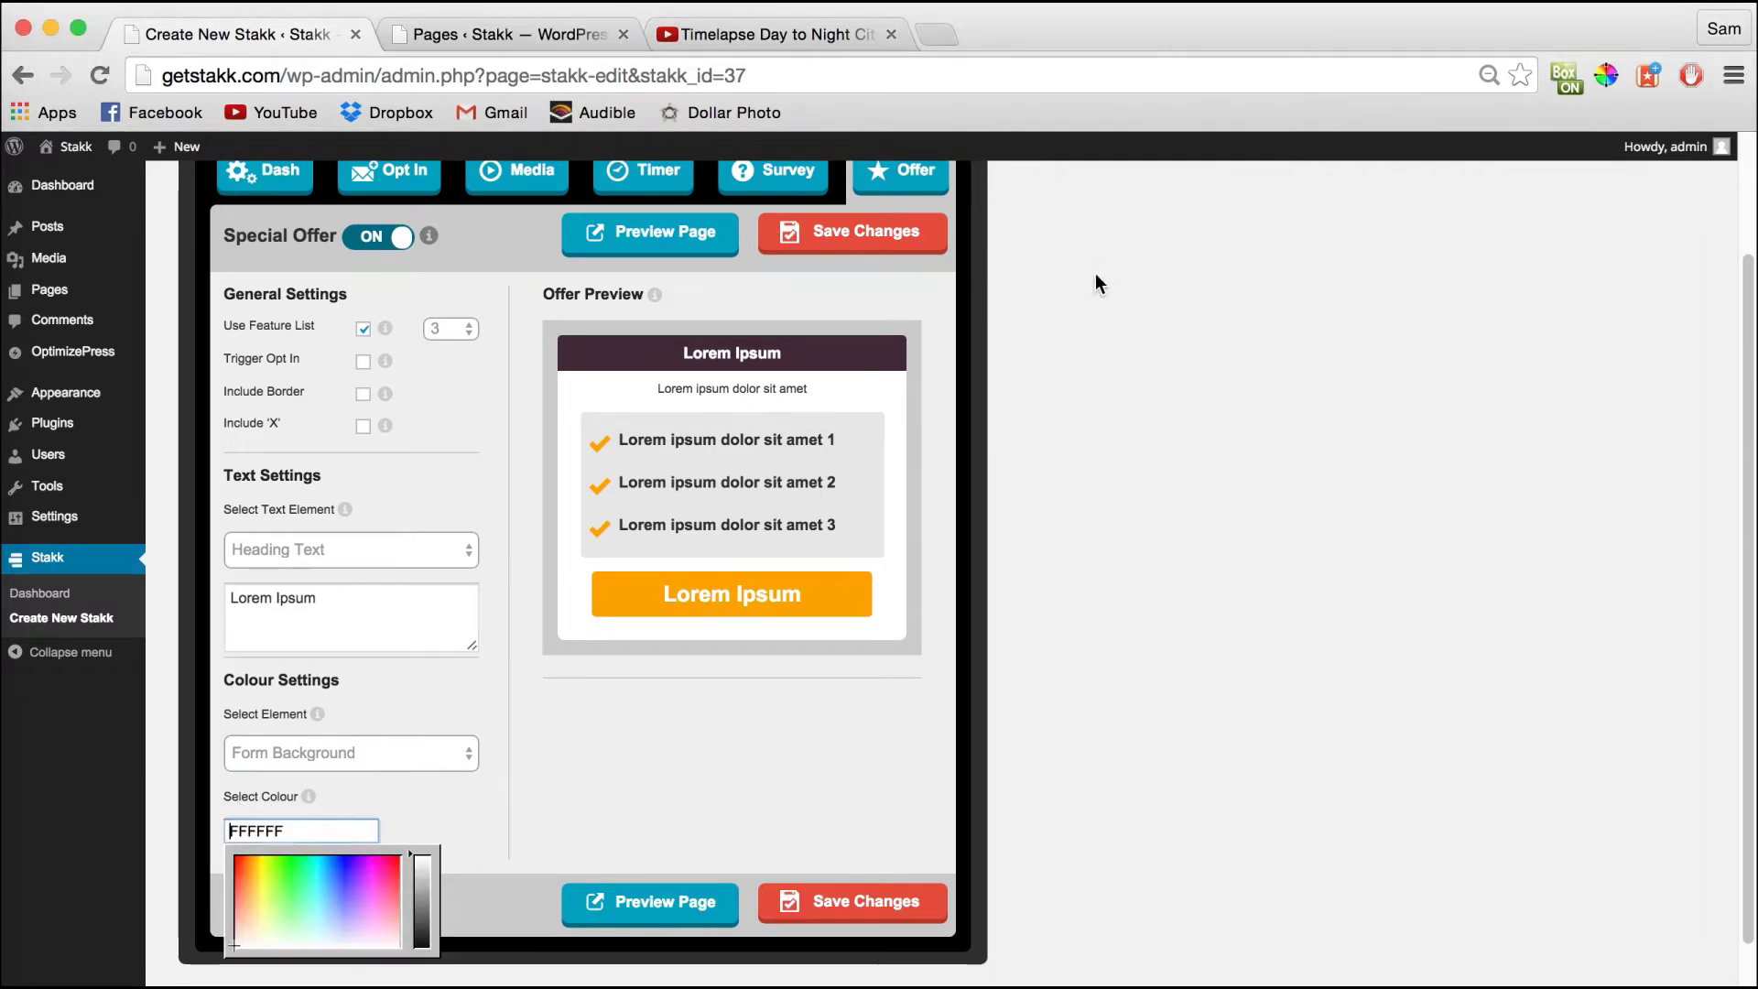
pyautogui.moveTo(348, 829); pyautogui.dragTo(287, 829)
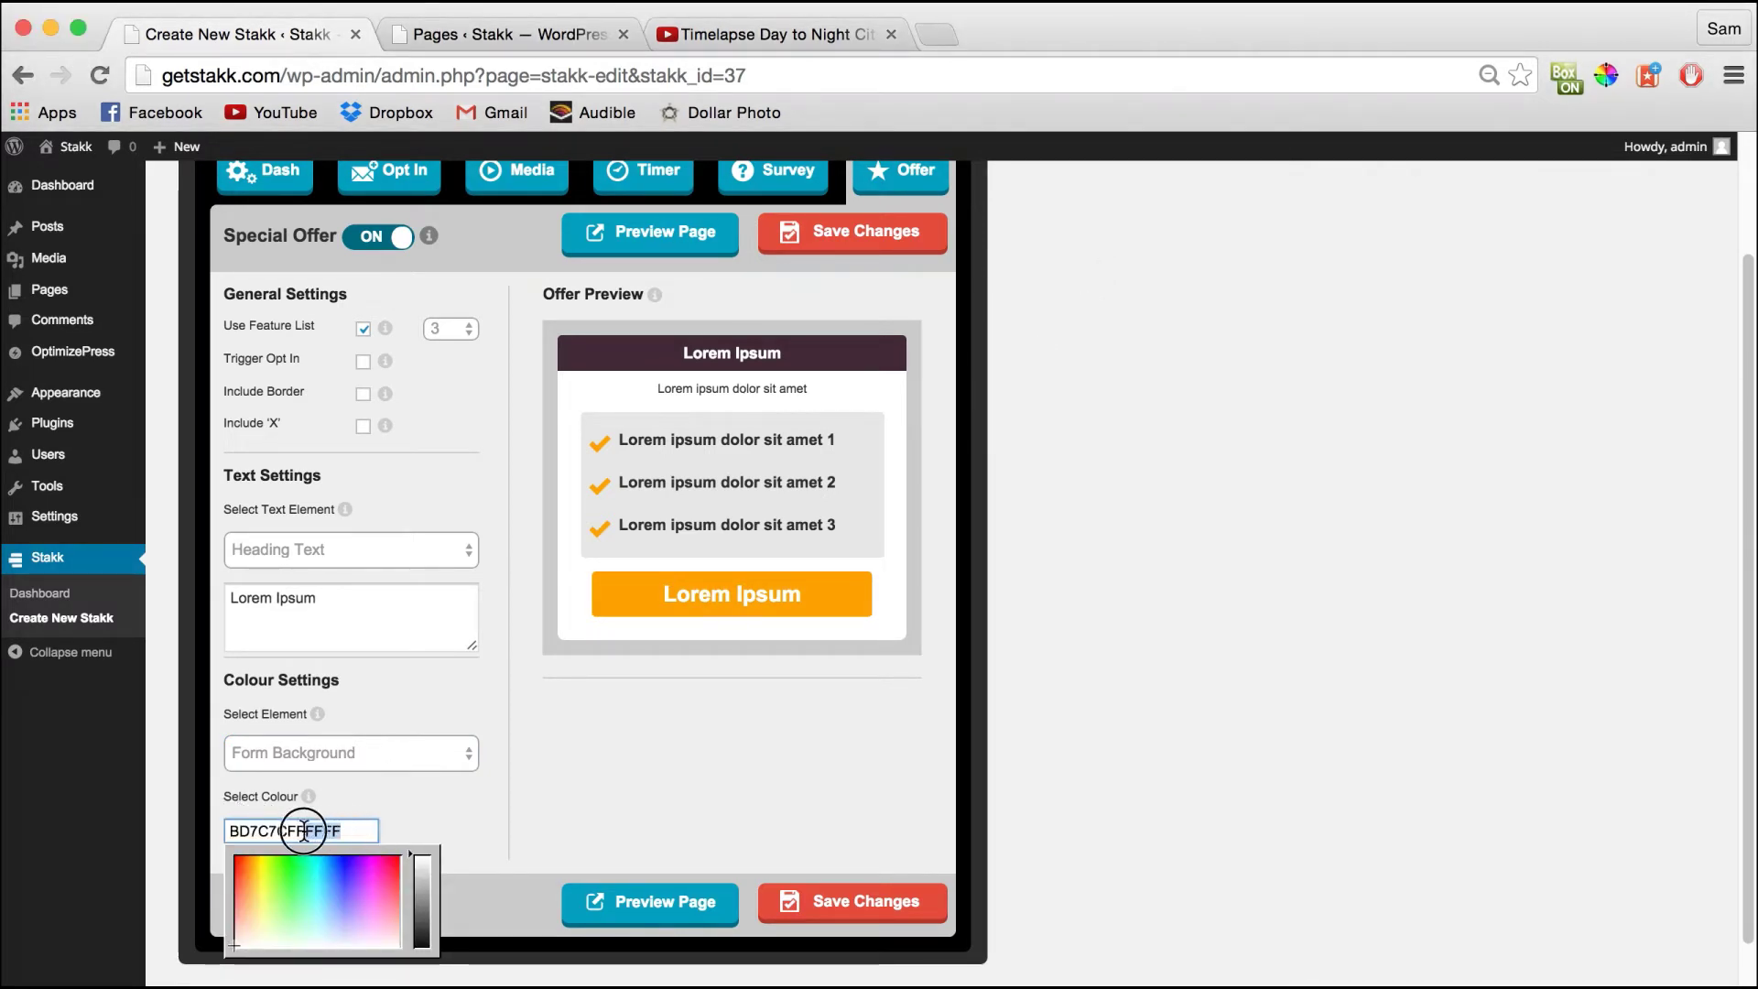
pyautogui.press('BackSpace')
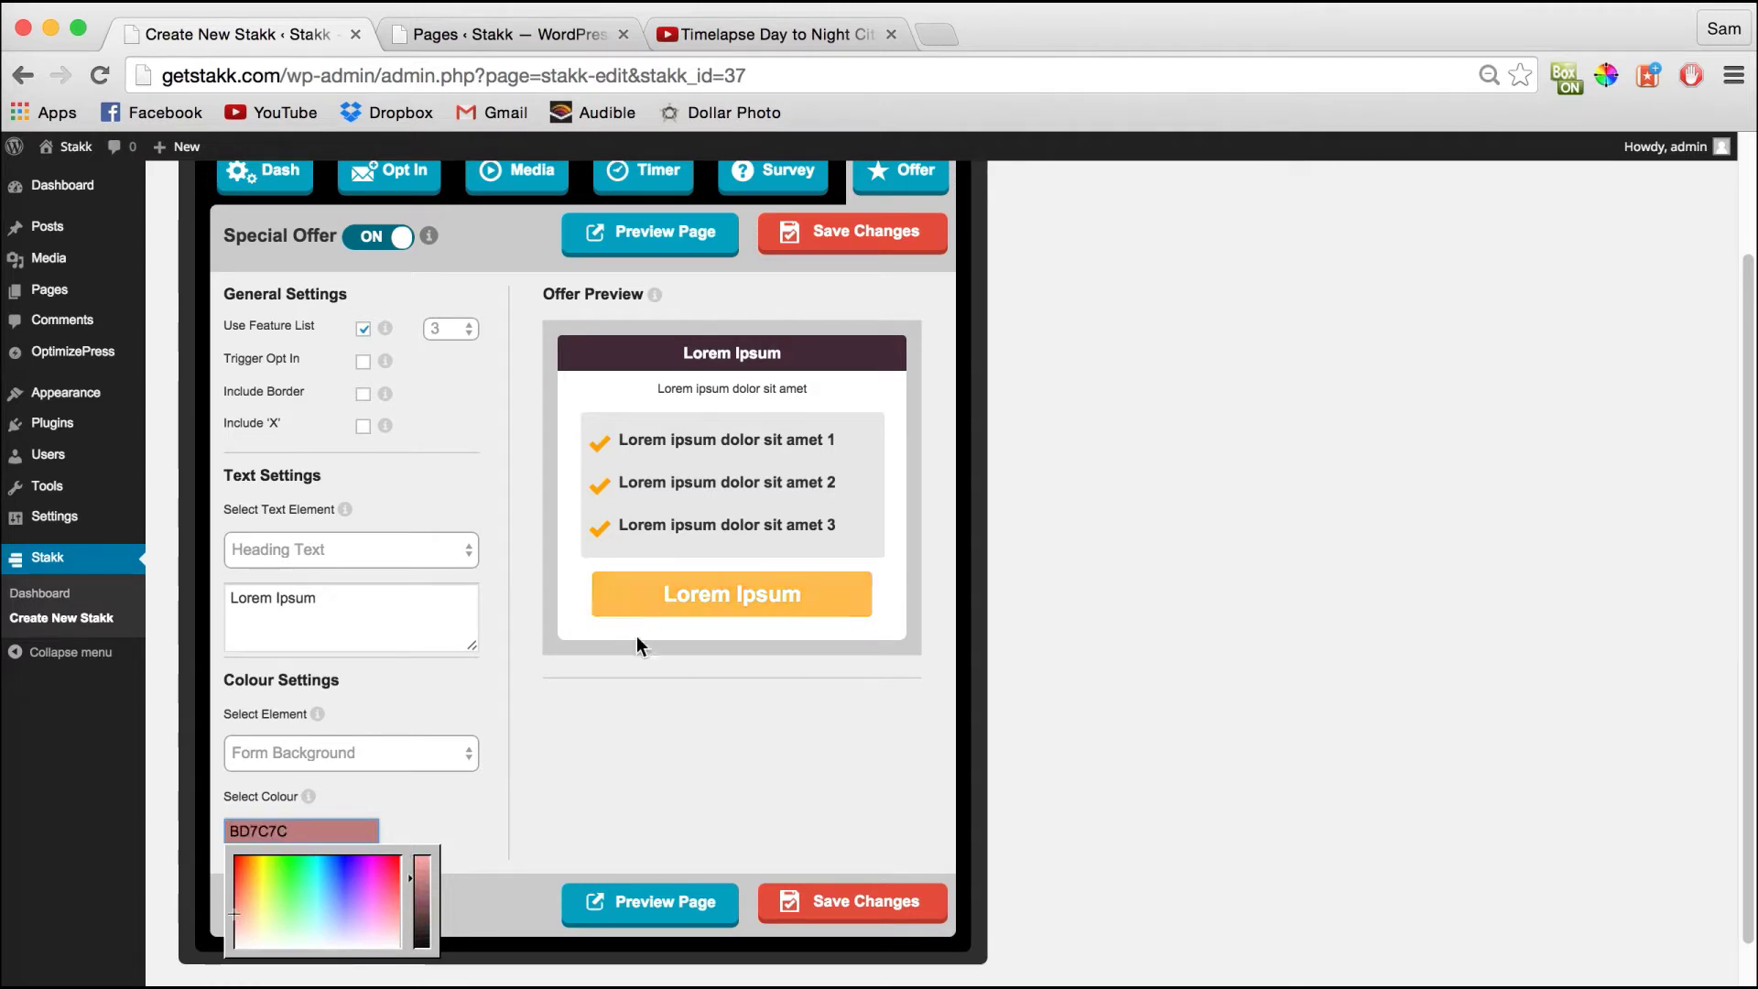
pyautogui.click(471, 812)
pyautogui.click(830, 905)
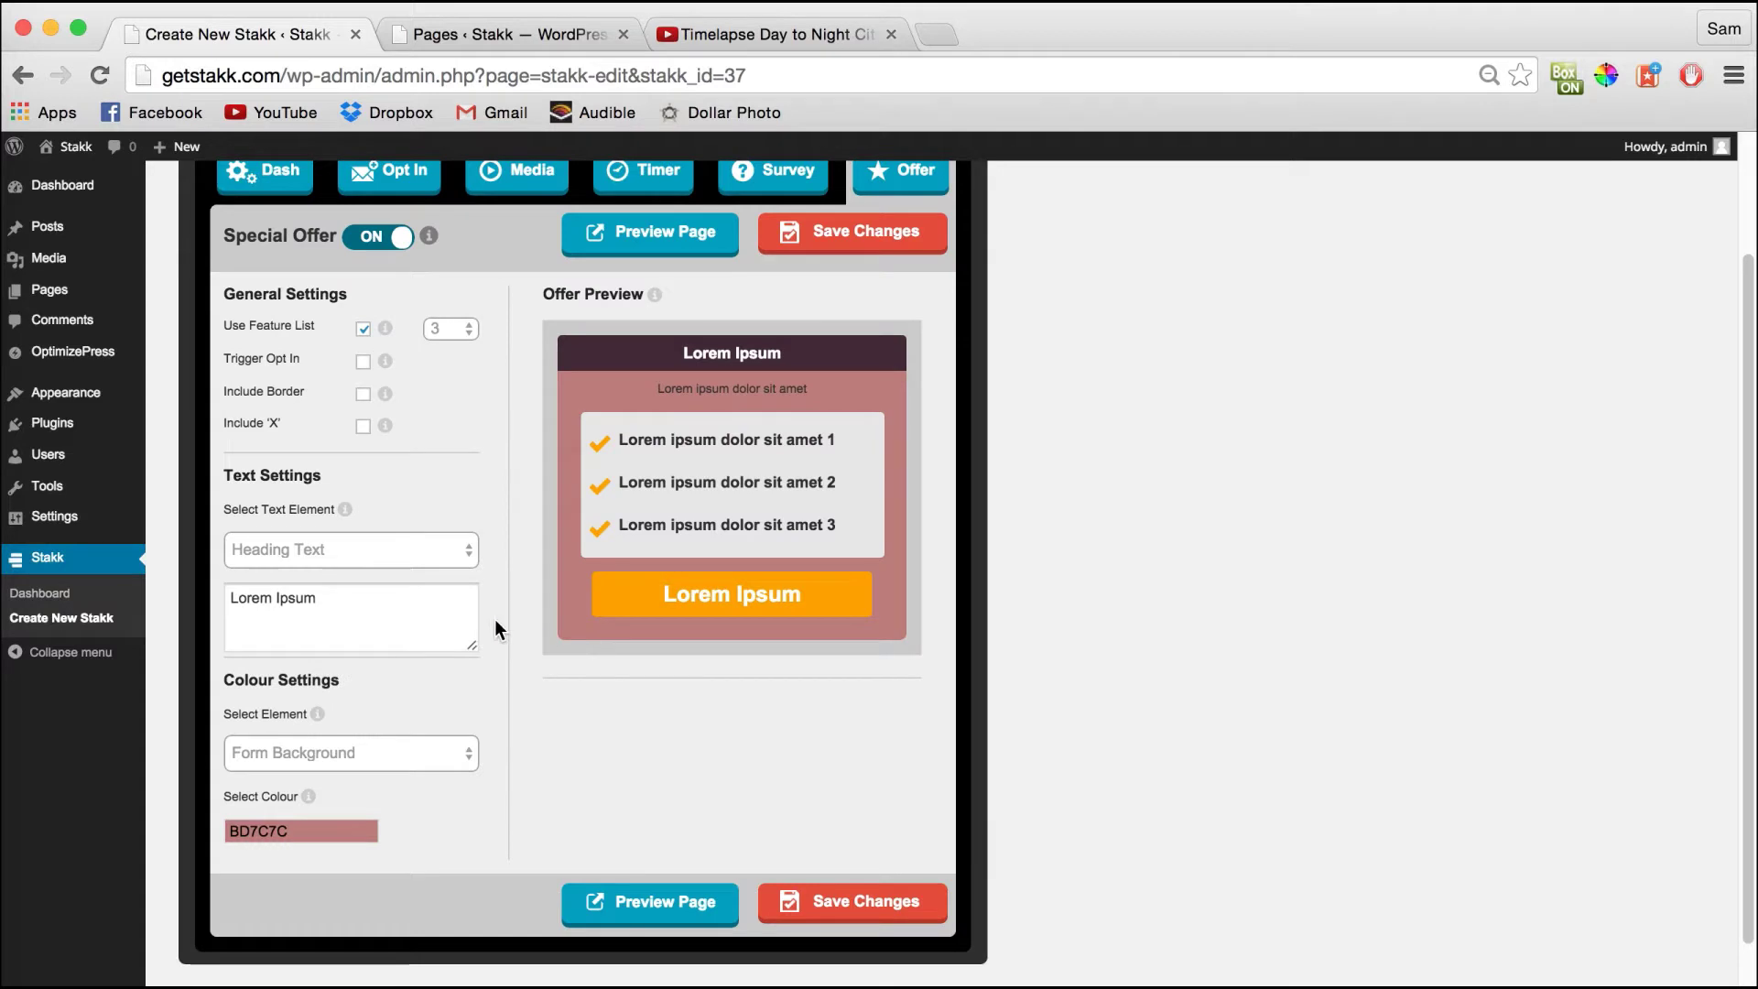
# Change the offer's call-to-action button text to 'Get Stakked!'
pyautogui.click(381, 551)
pyautogui.click(362, 655)
pyautogui.moveTo(345, 600); pyautogui.dragTo(192, 584)
pyautogui.write('Get ')
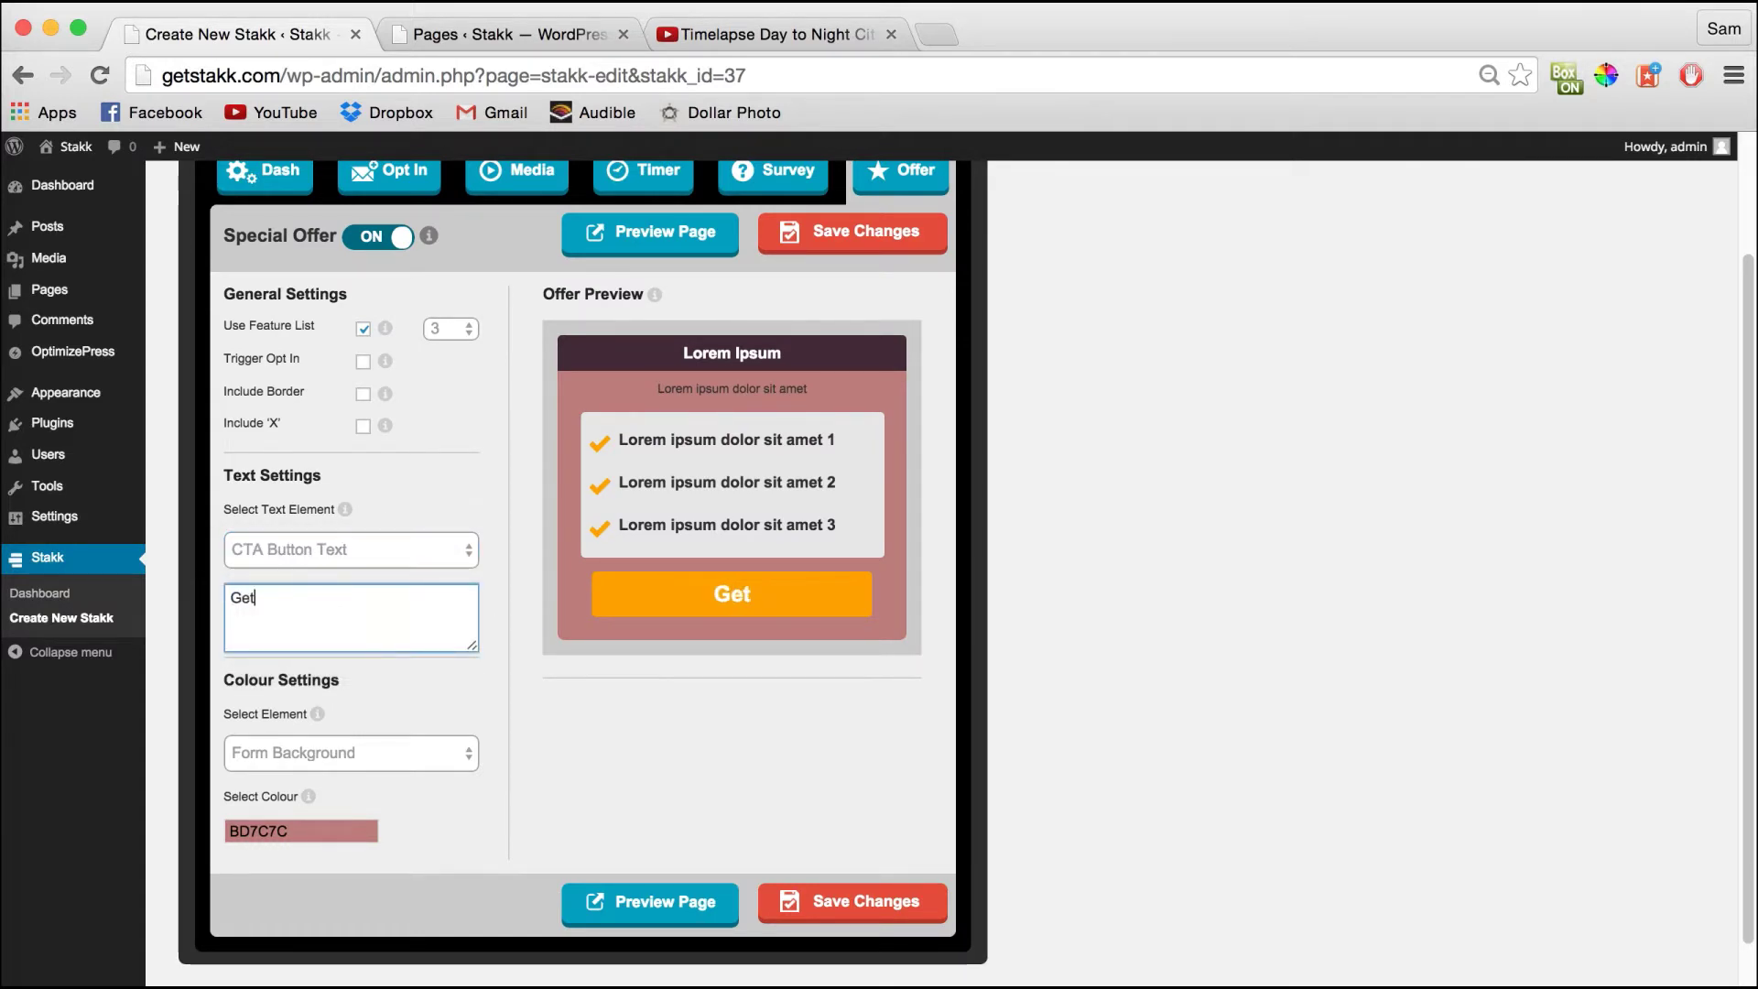
pyautogui.write('Stakked!')
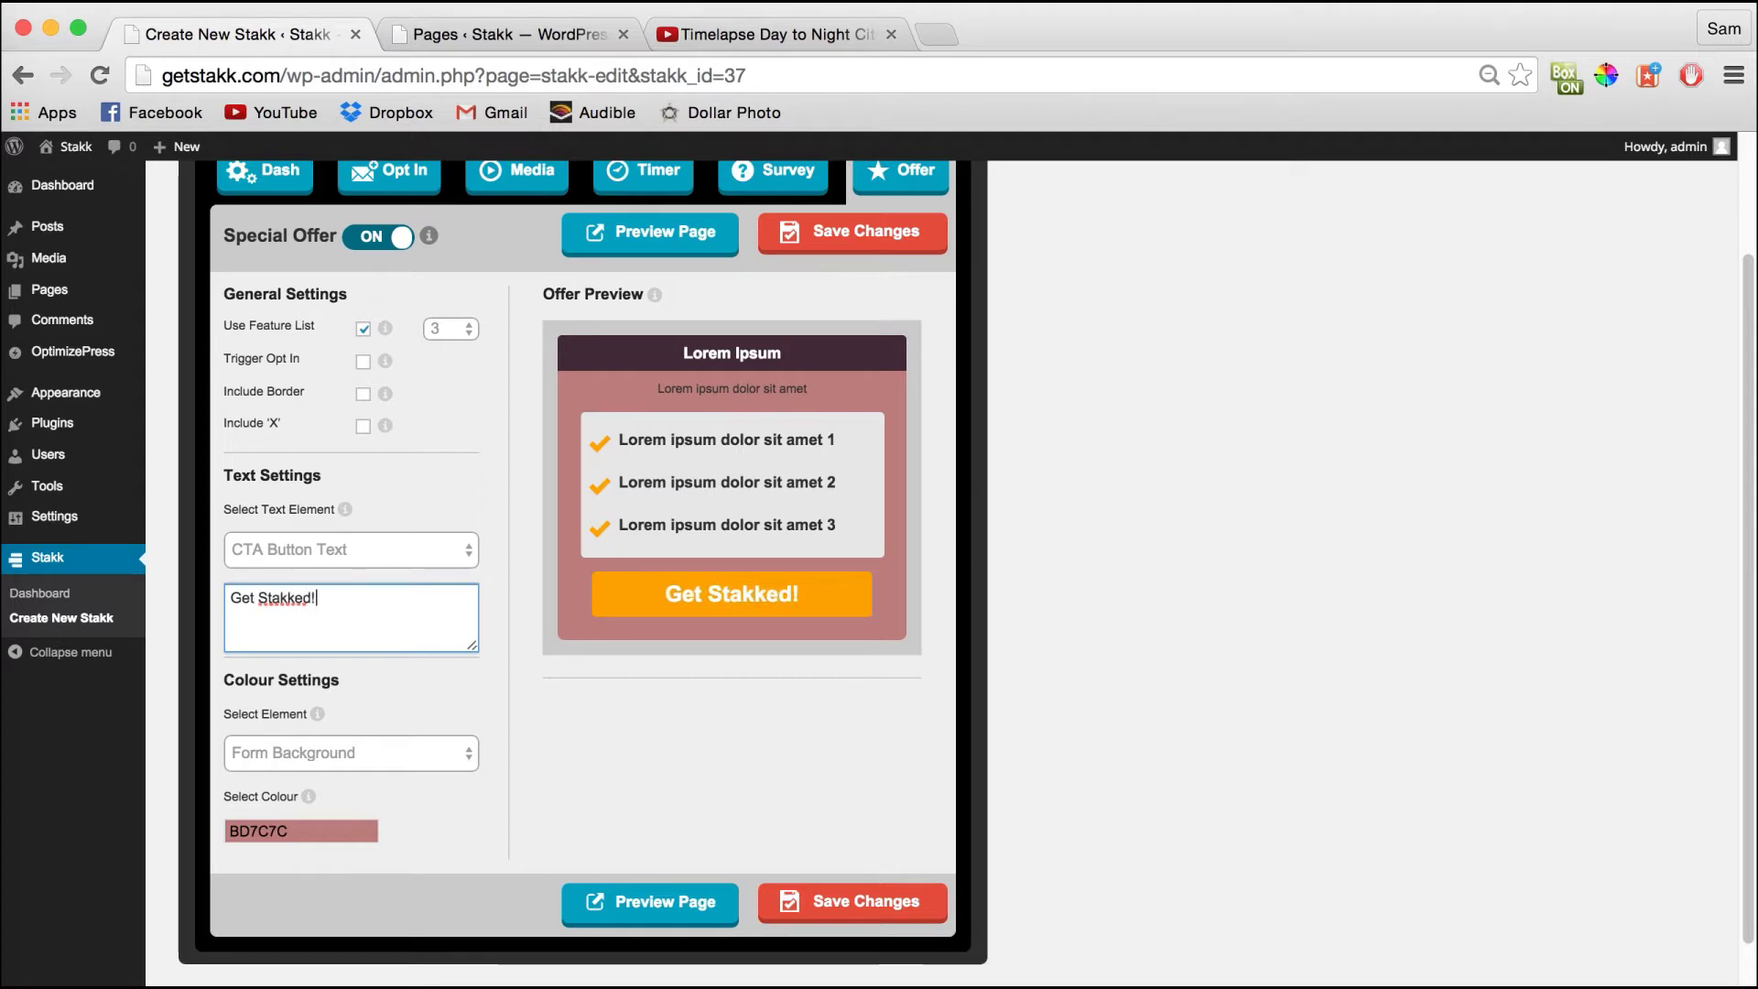
pyautogui.click(486, 647)
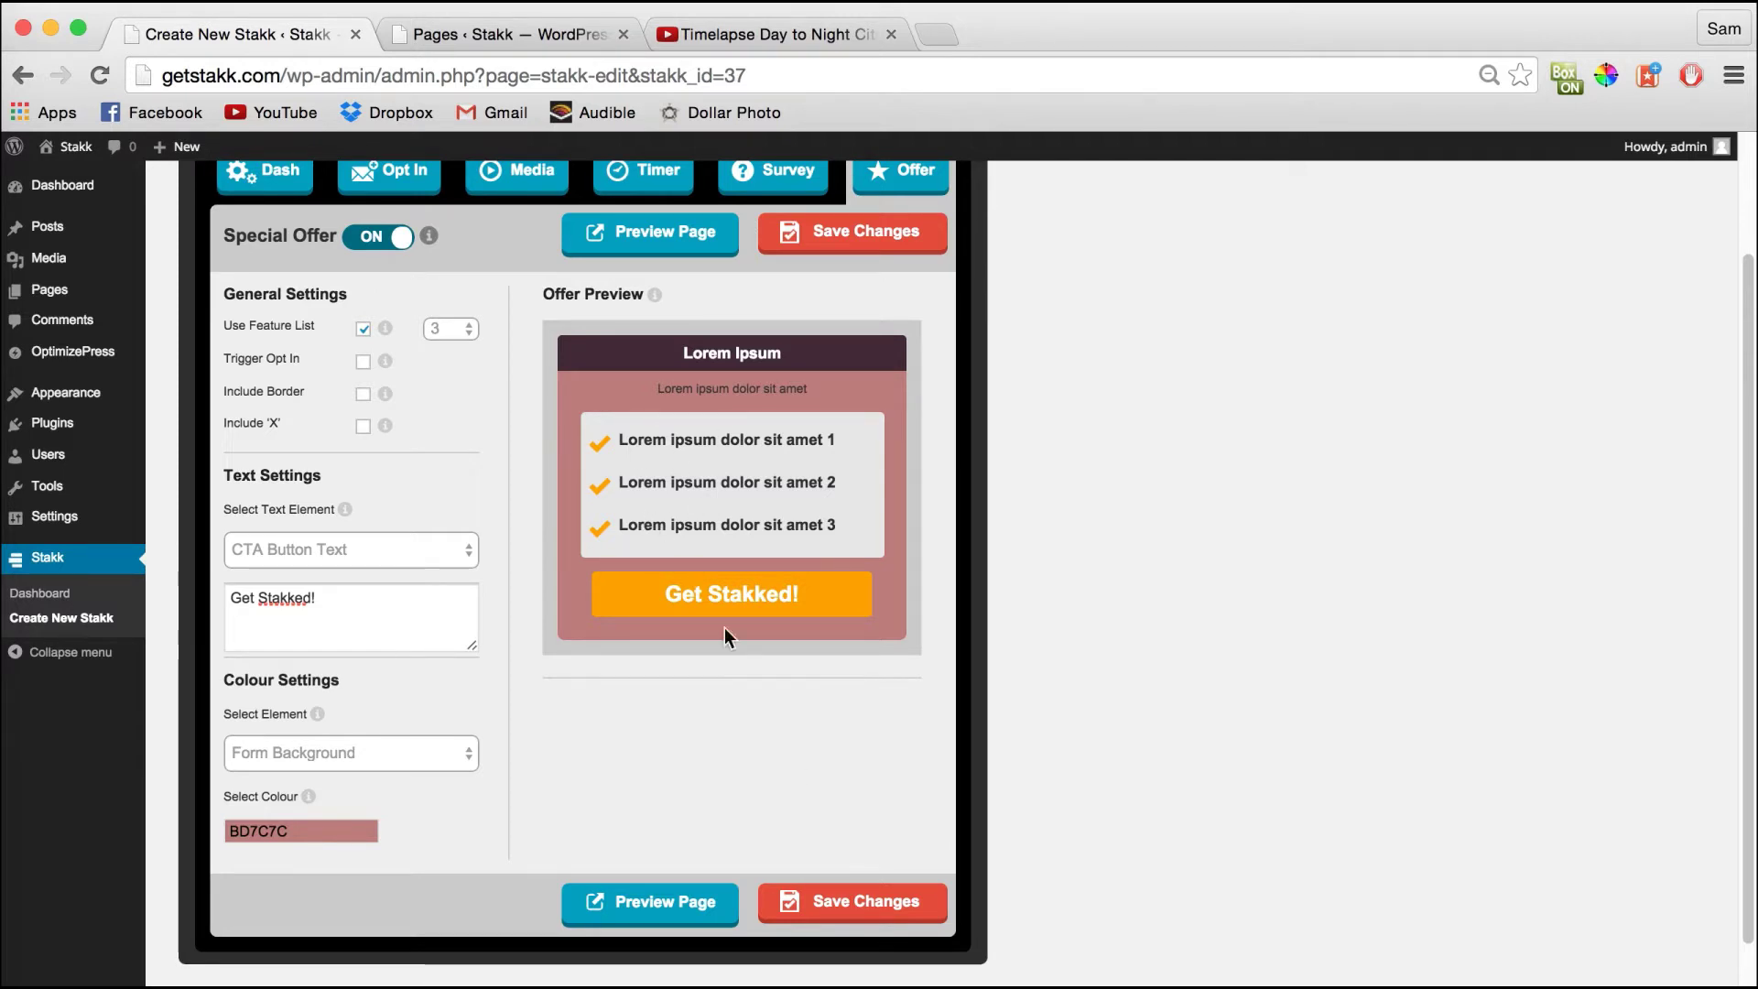
# Try a 4-item feature list, then set it back to 3 items
pyautogui.click(452, 334)
pyautogui.click(449, 348)
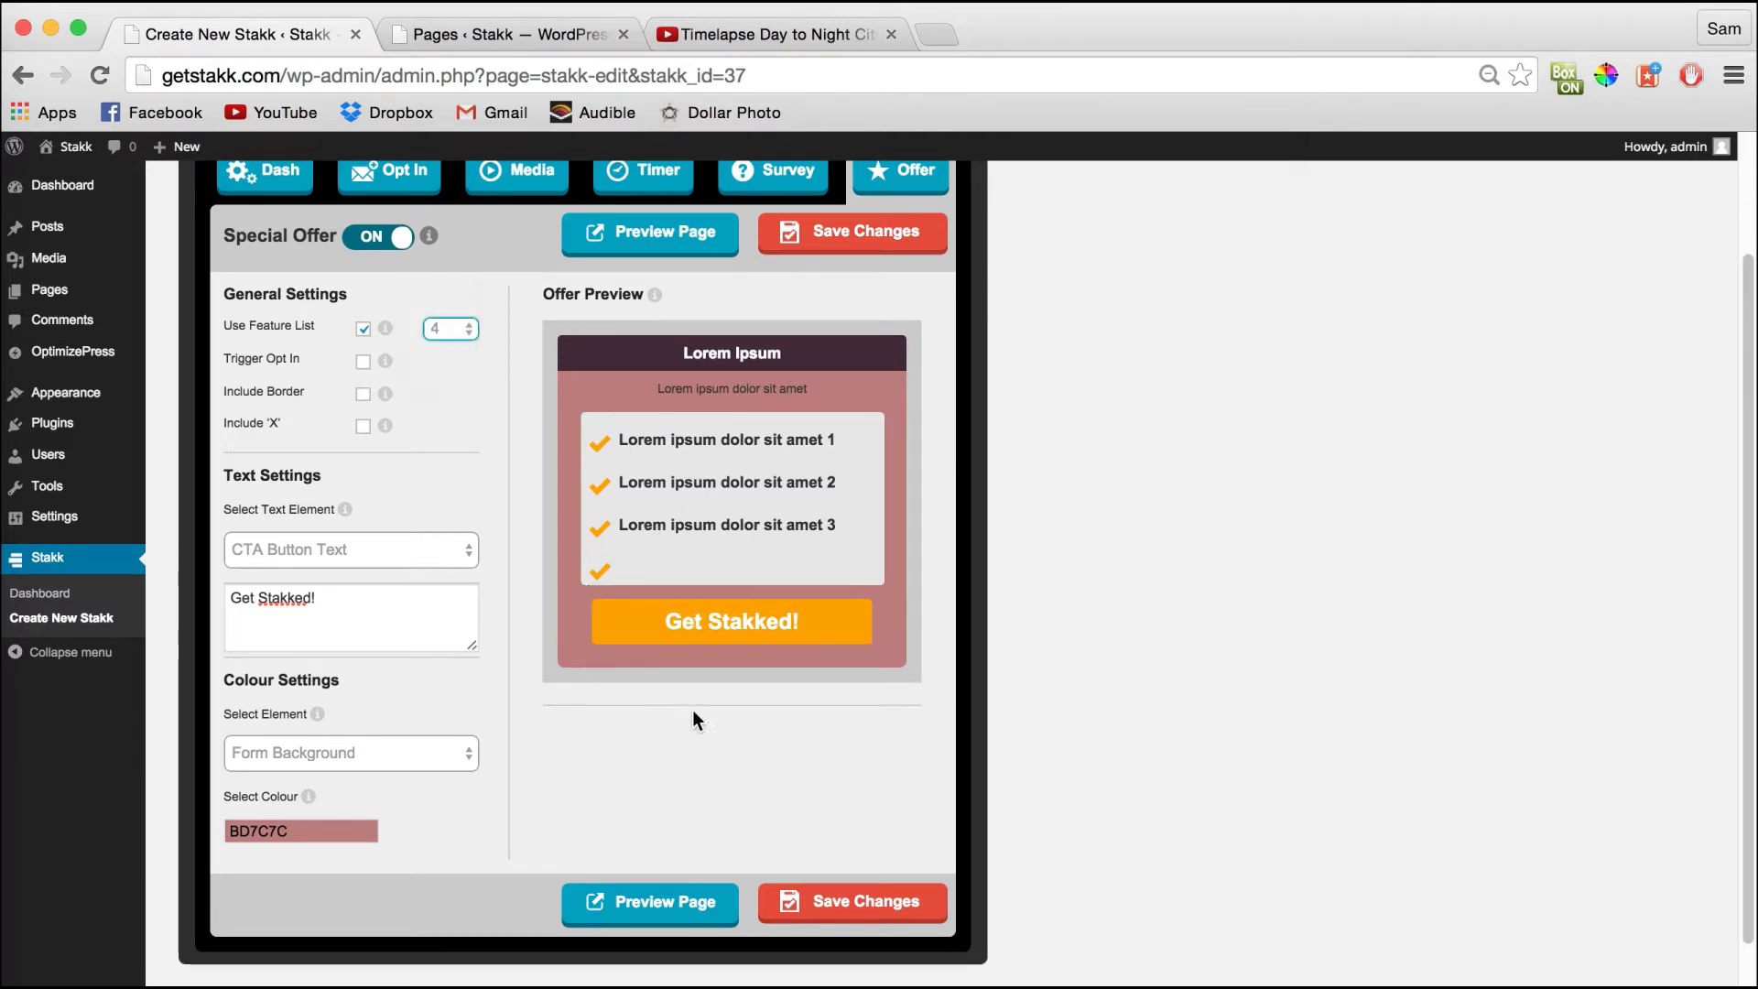
pyautogui.click(452, 329)
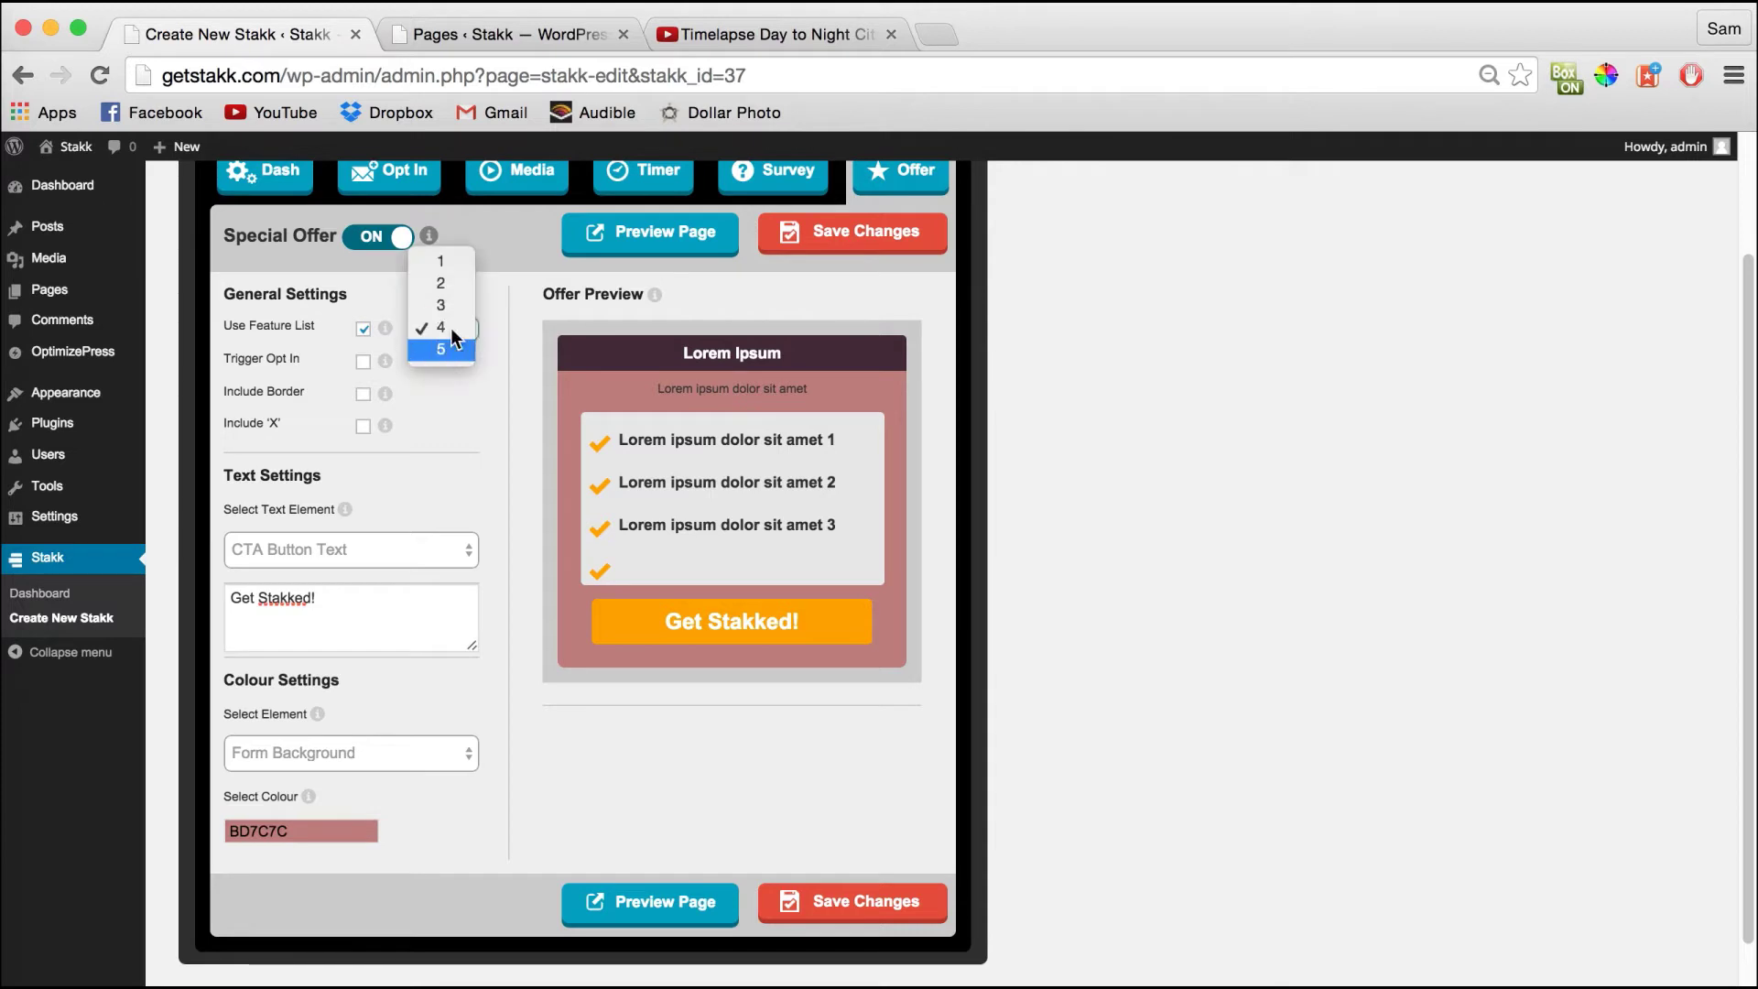
pyautogui.click(449, 304)
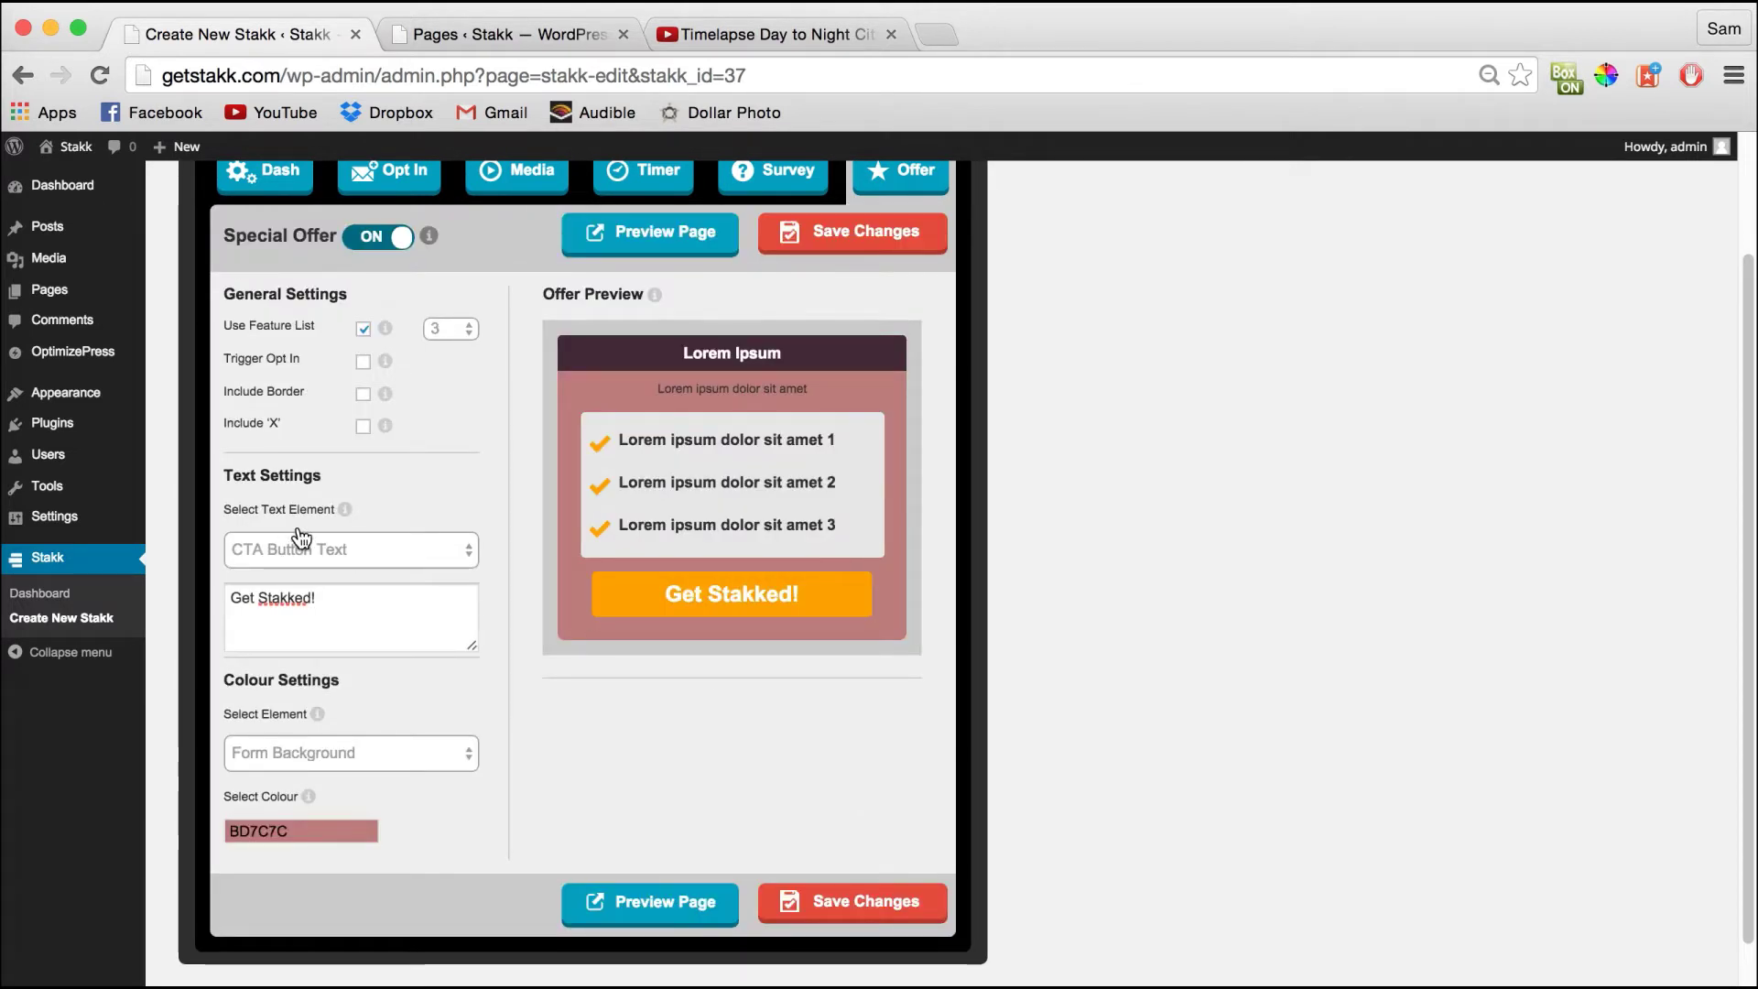
# Delete the offer's sub-heading text
pyautogui.click(334, 554)
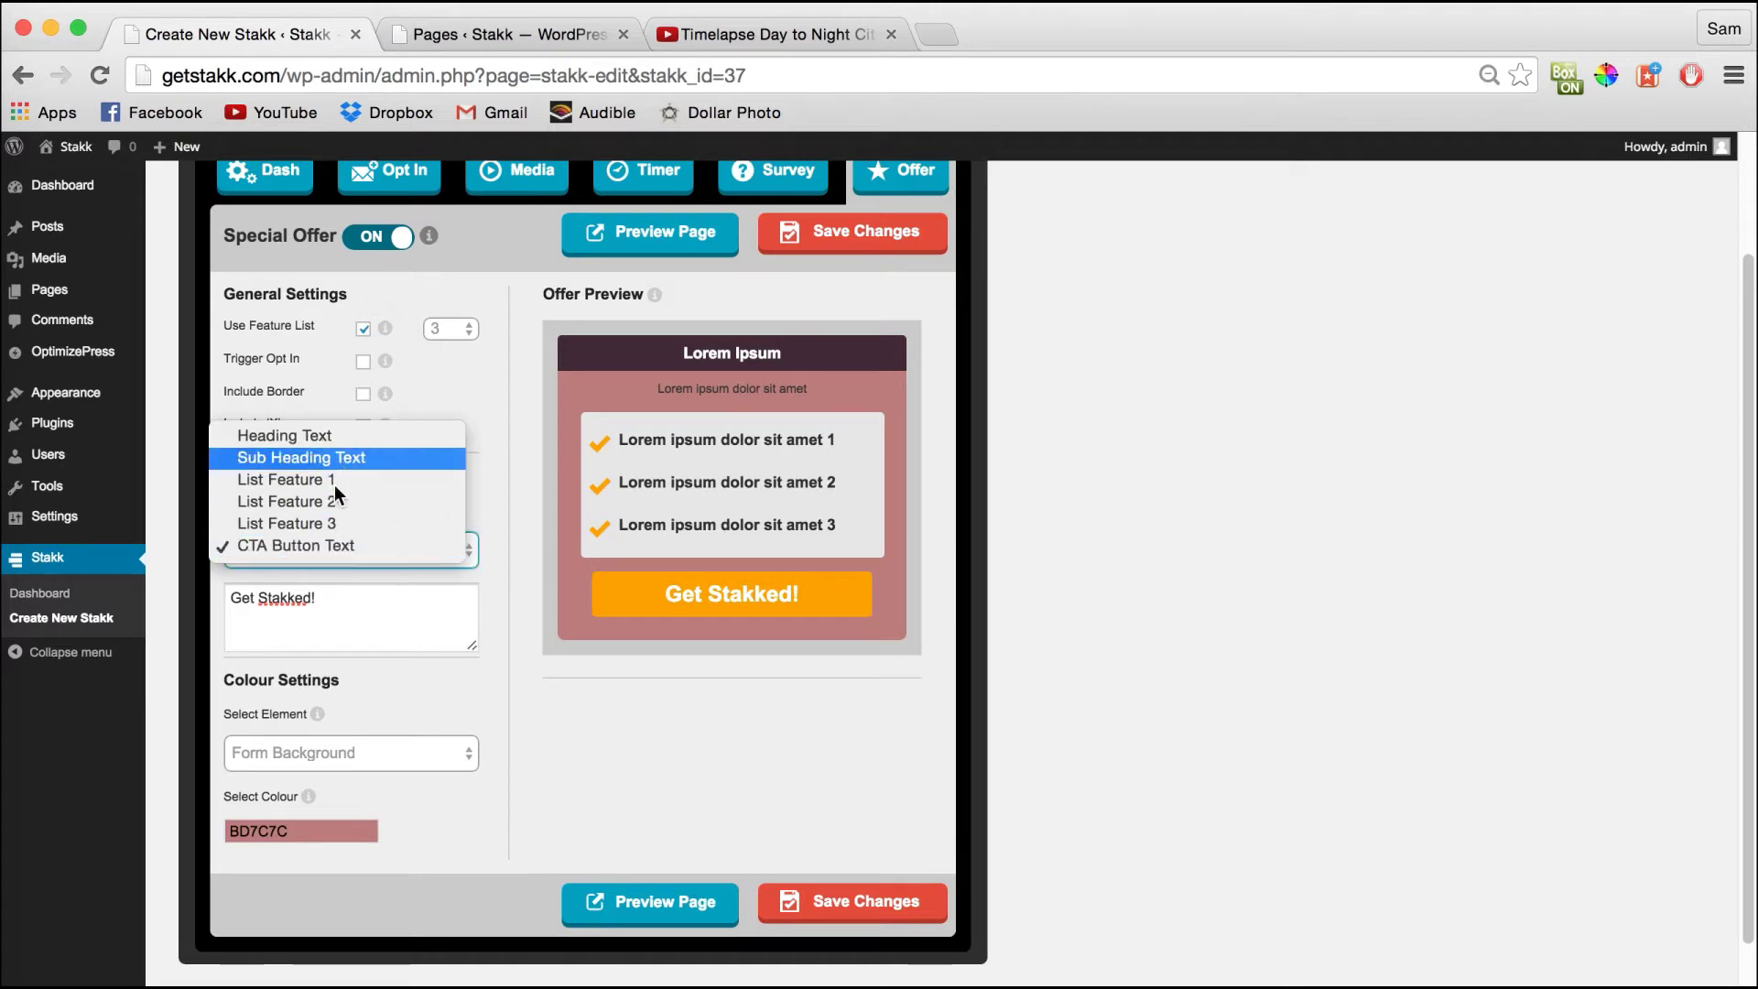
pyautogui.click(333, 456)
pyautogui.moveTo(429, 606); pyautogui.dragTo(345, 580)
pyautogui.press('BackSpace')
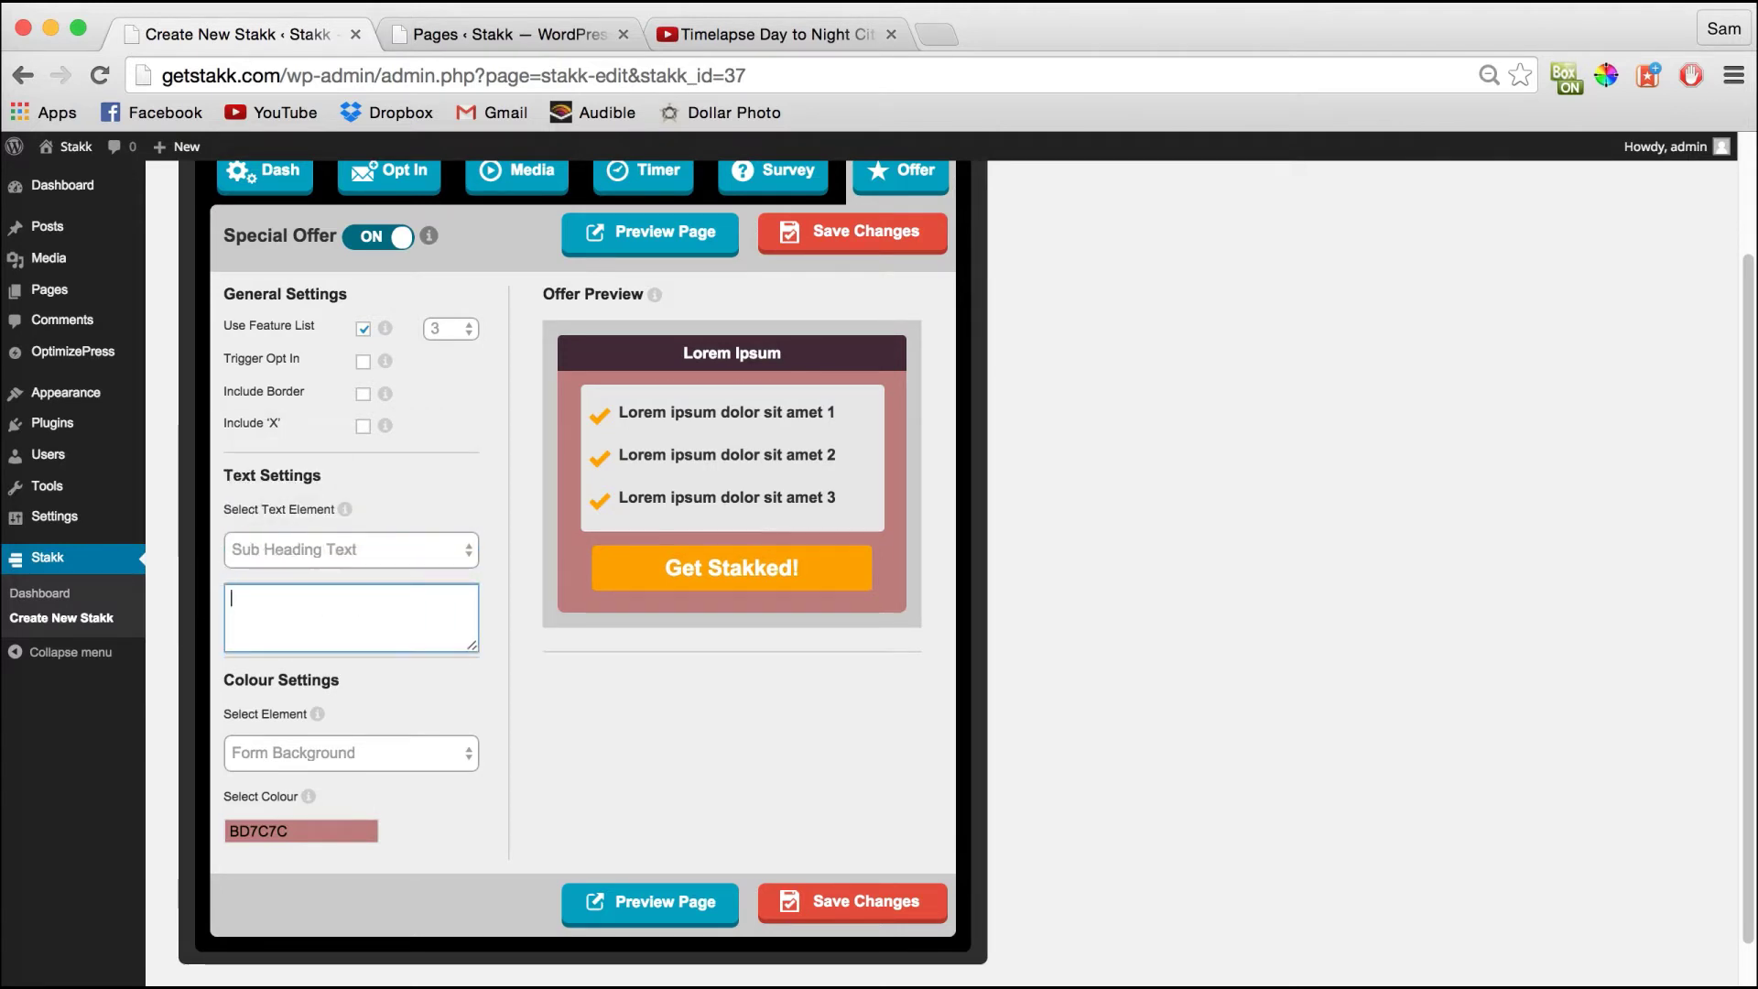
# Retitle the offer heading 'Limited Time Discount!' and save the stakk
pyautogui.click(389, 548)
pyautogui.click(382, 532)
pyautogui.moveTo(355, 597); pyautogui.dragTo(196, 596)
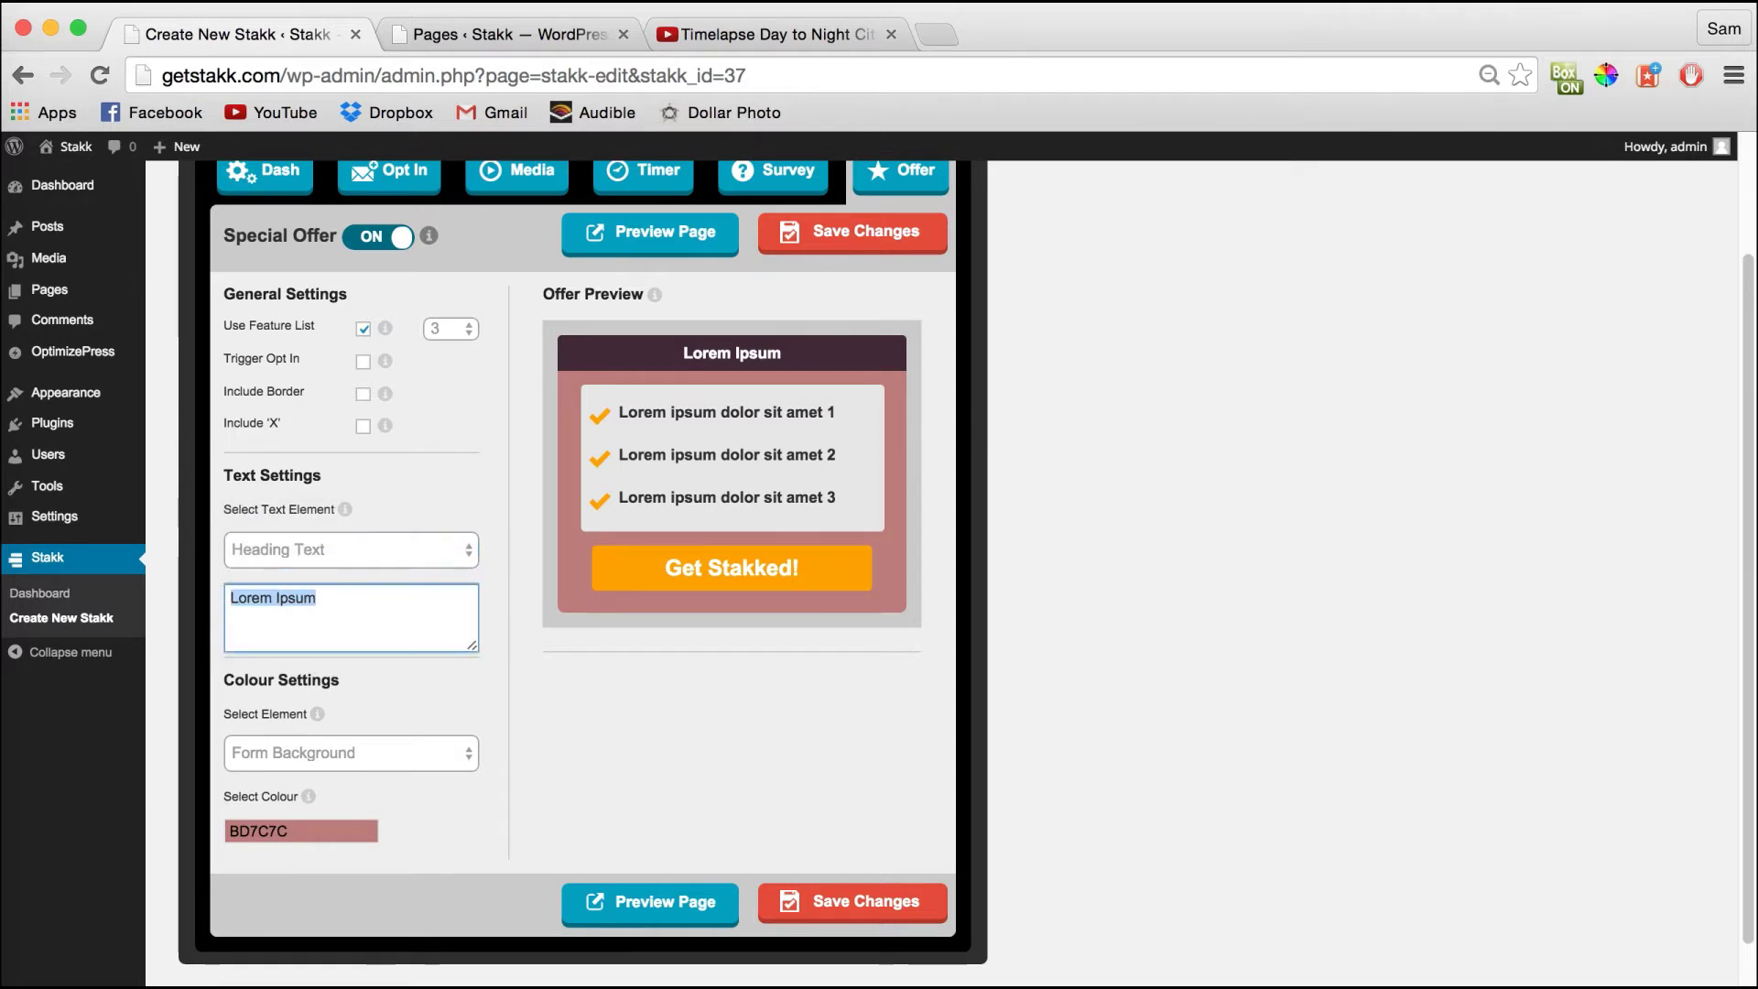
pyautogui.write('Limited T')
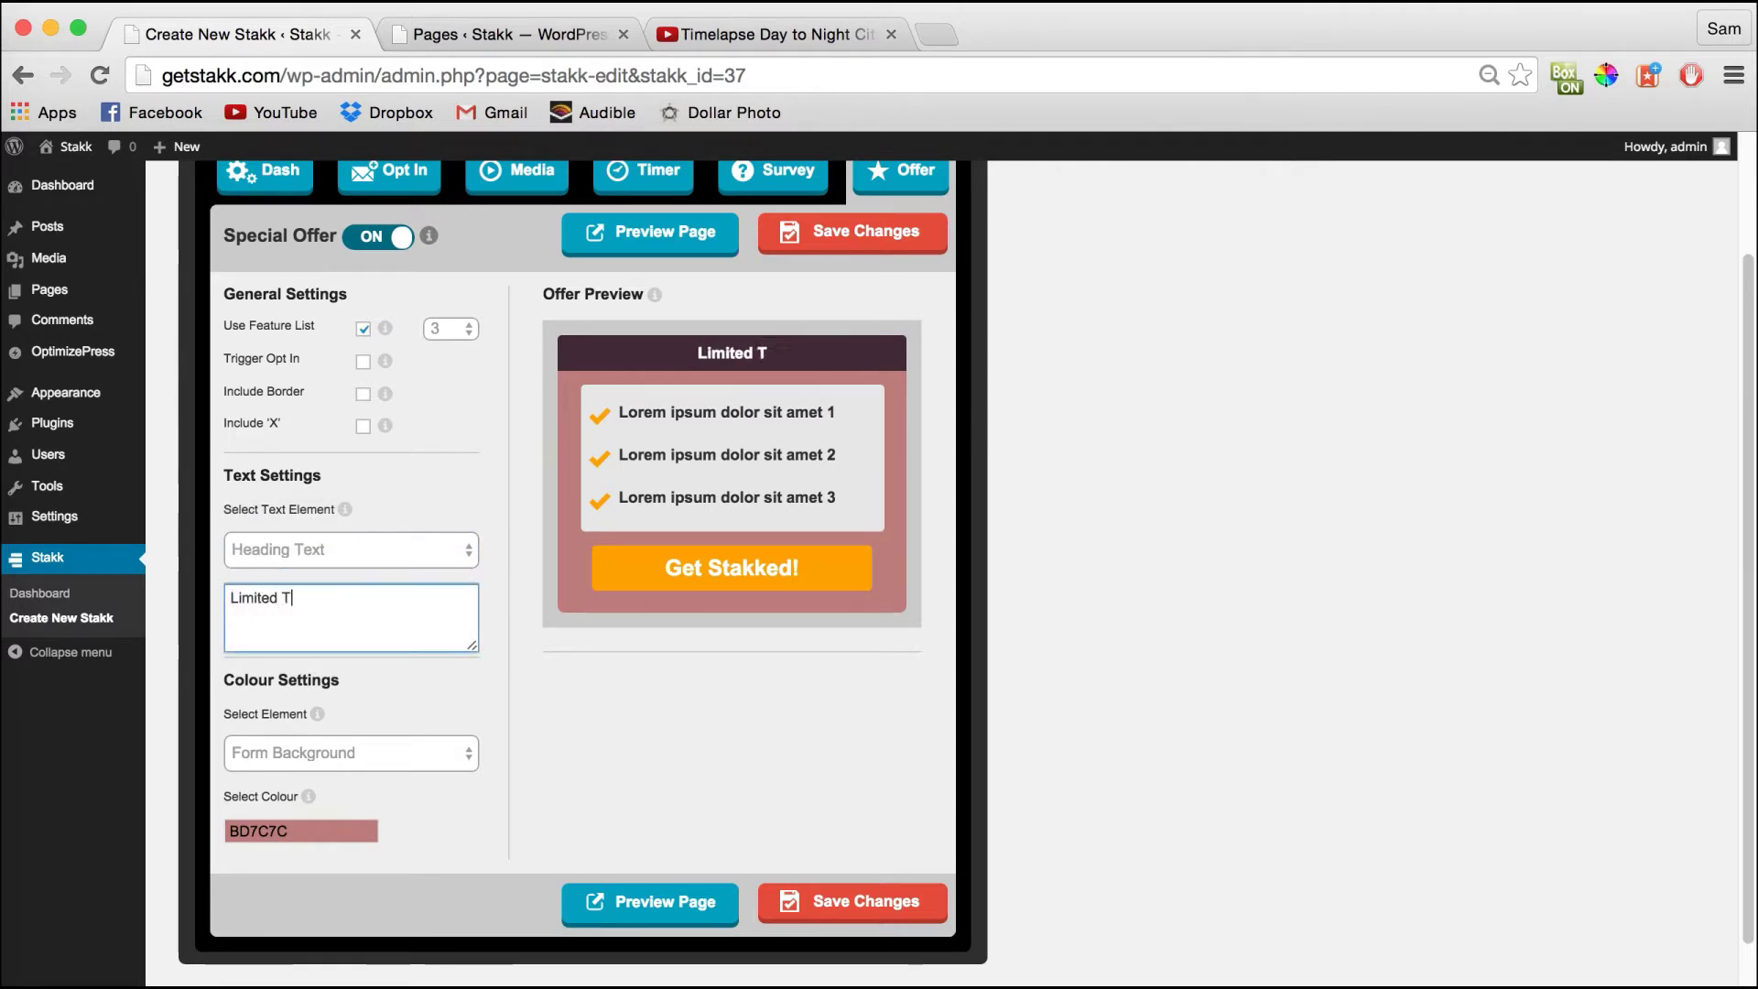
pyautogui.write('ime Discount!')
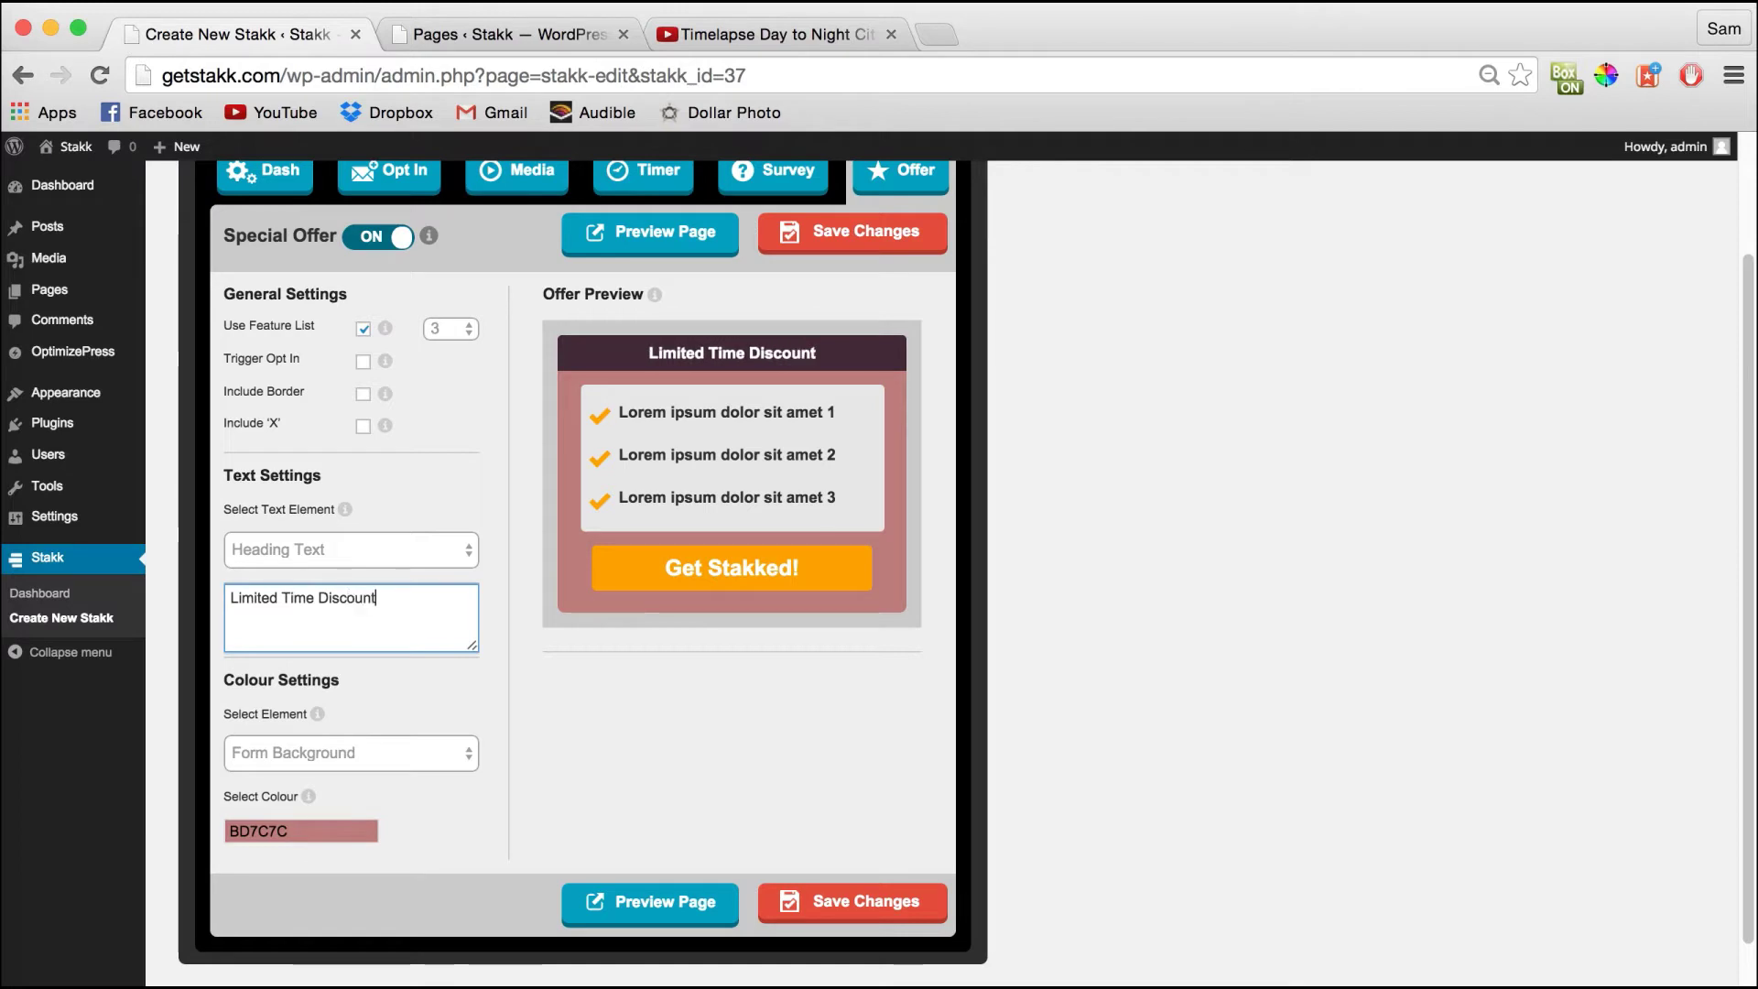
pyautogui.click(865, 901)
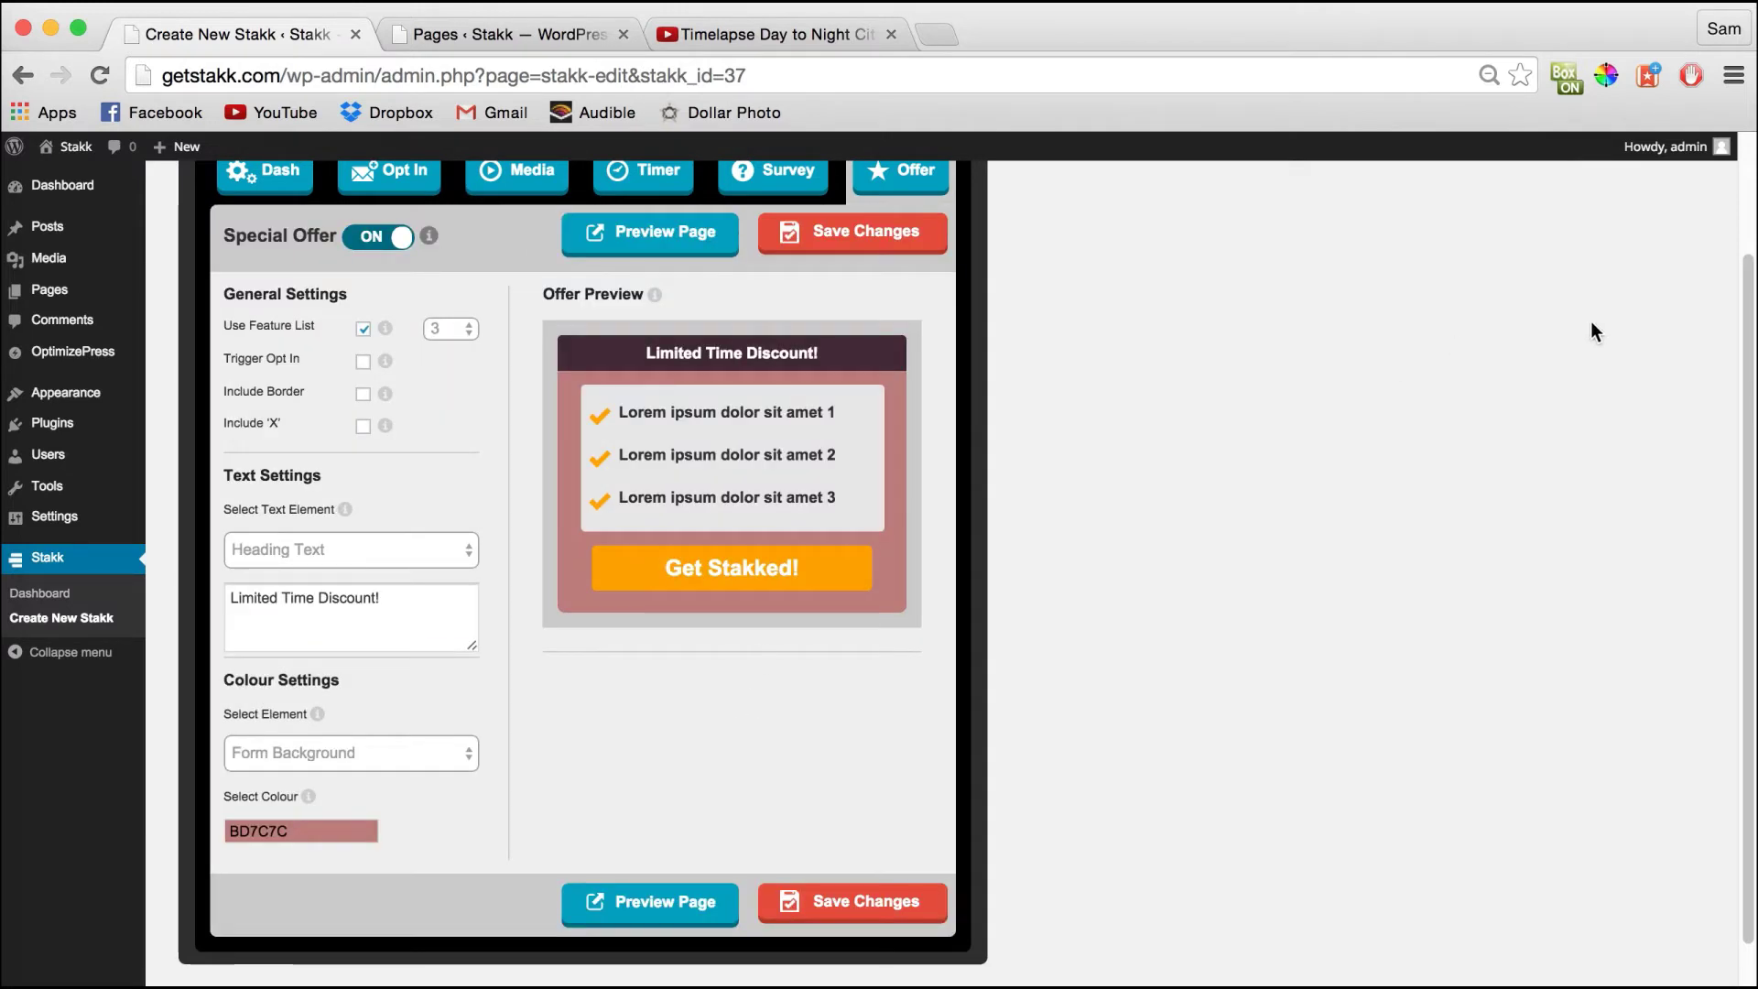
pyautogui.moveTo(1748, 302); pyautogui.dragTo(1748, 253)
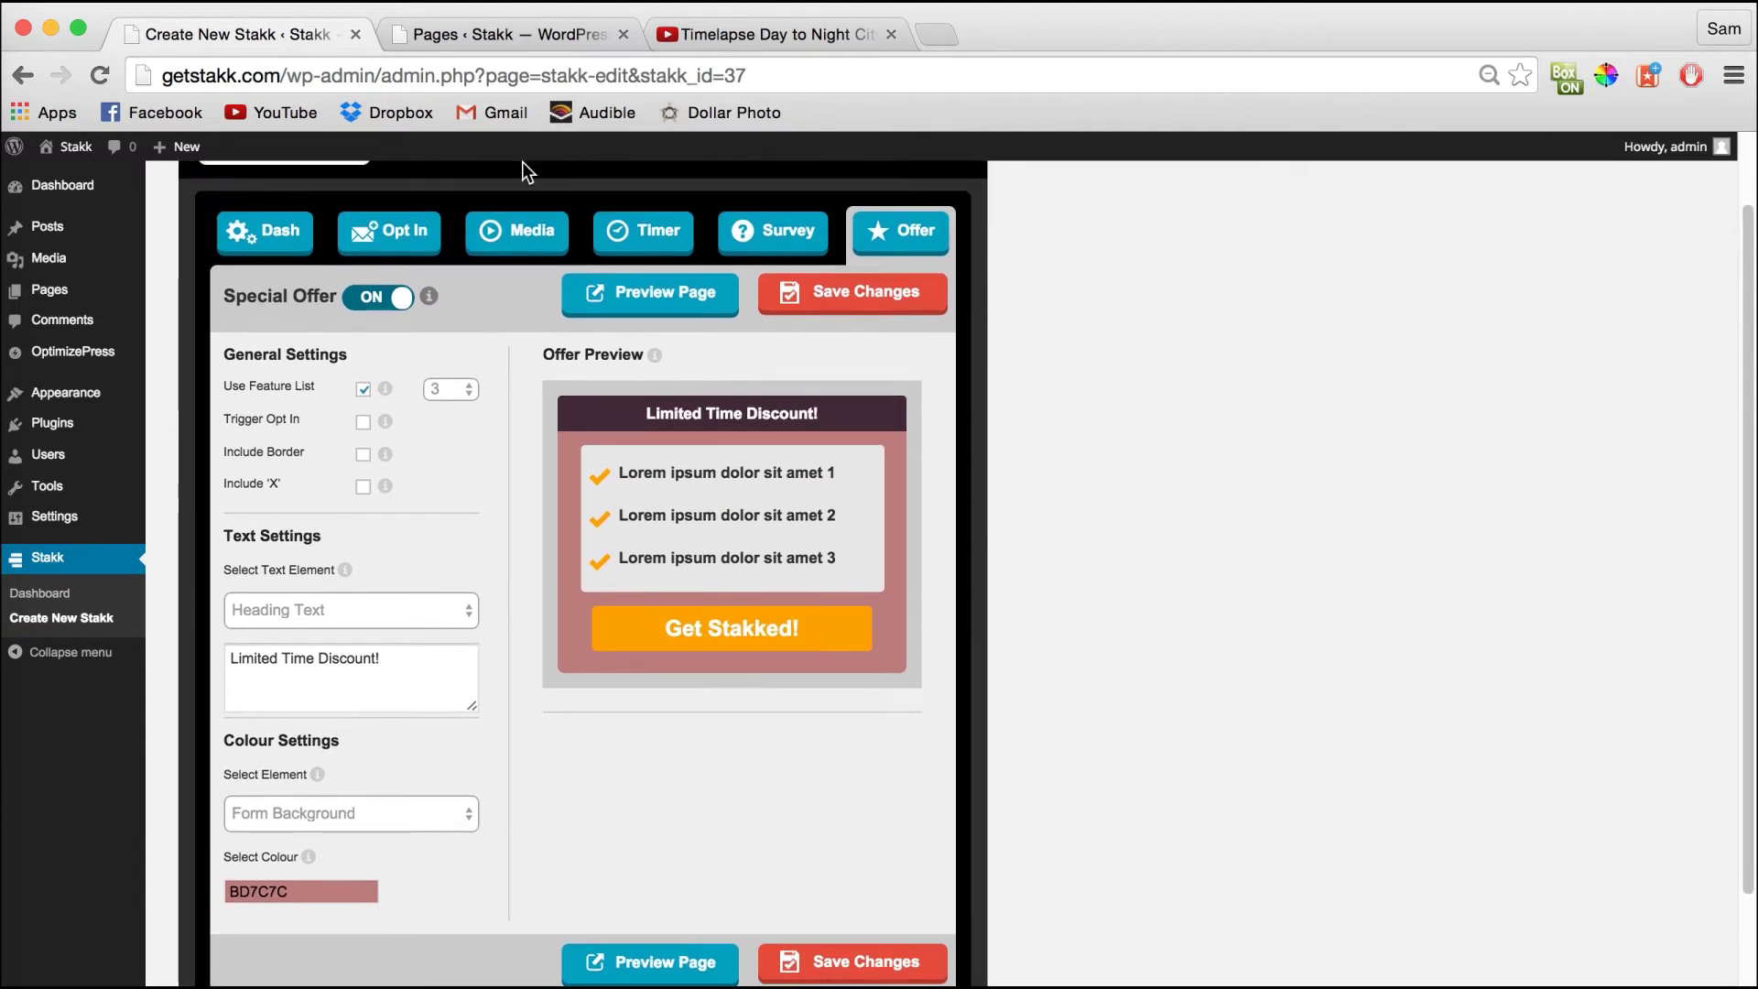
# Untick Include CTA in the media box settings and save
pyautogui.click(526, 239)
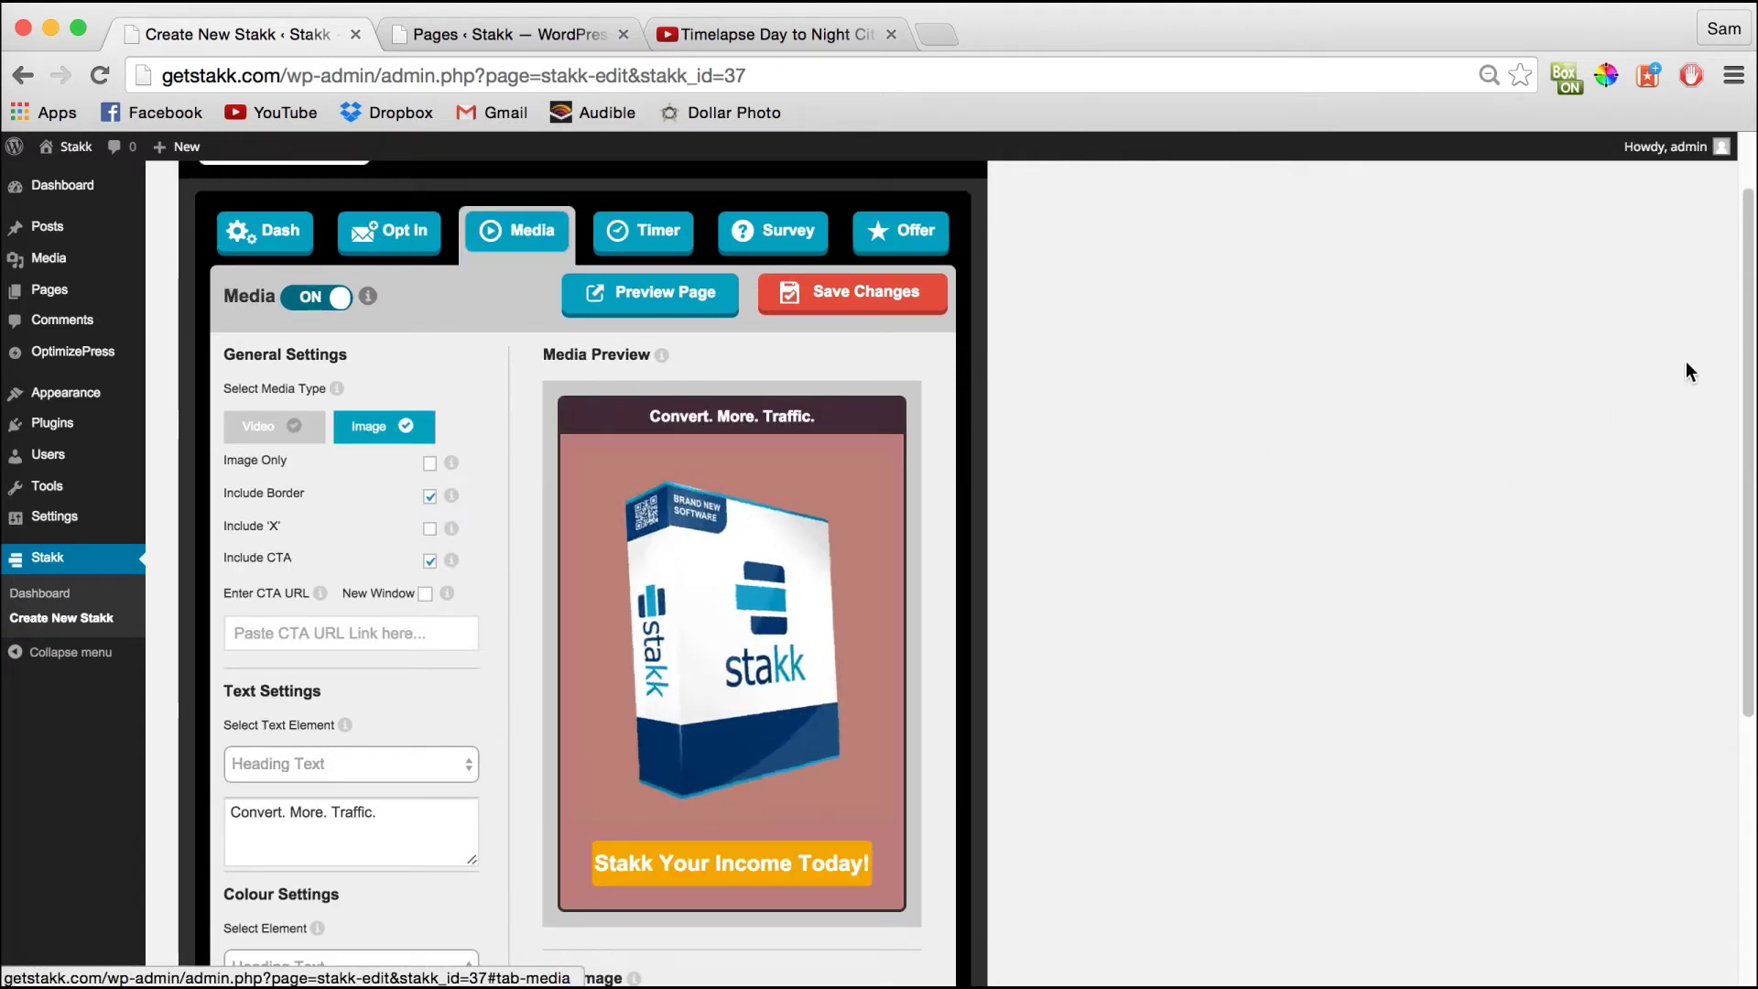
pyautogui.click(429, 561)
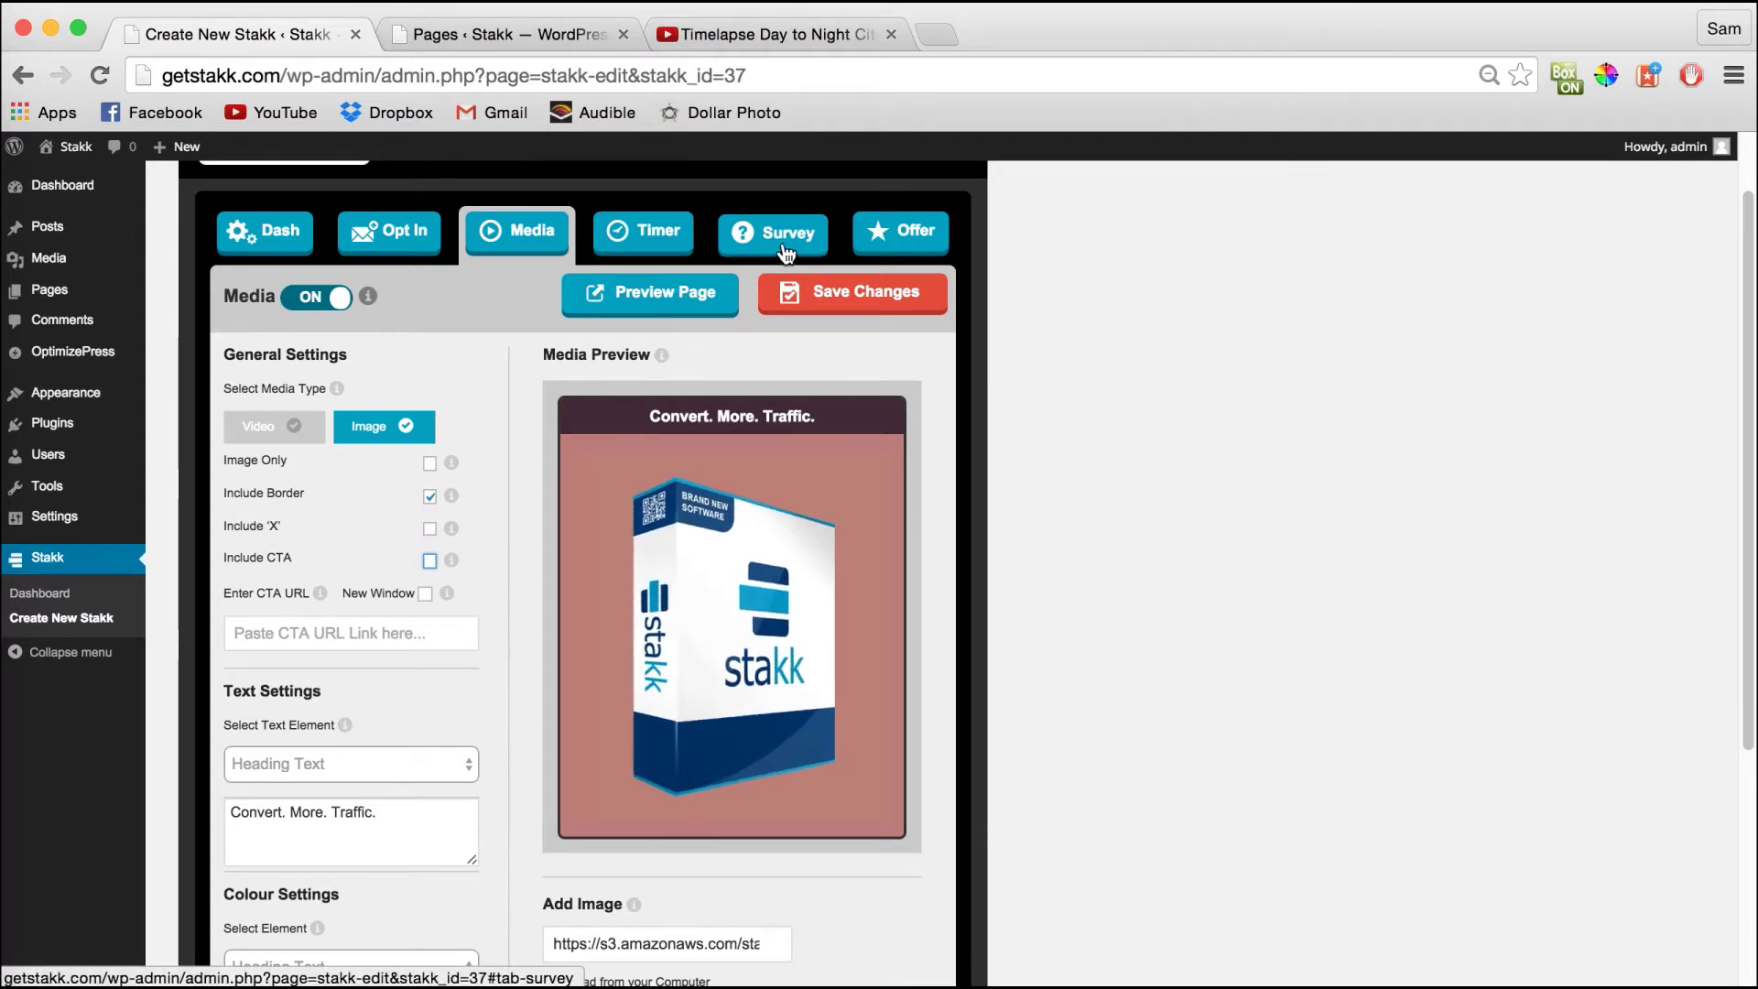
pyautogui.click(831, 289)
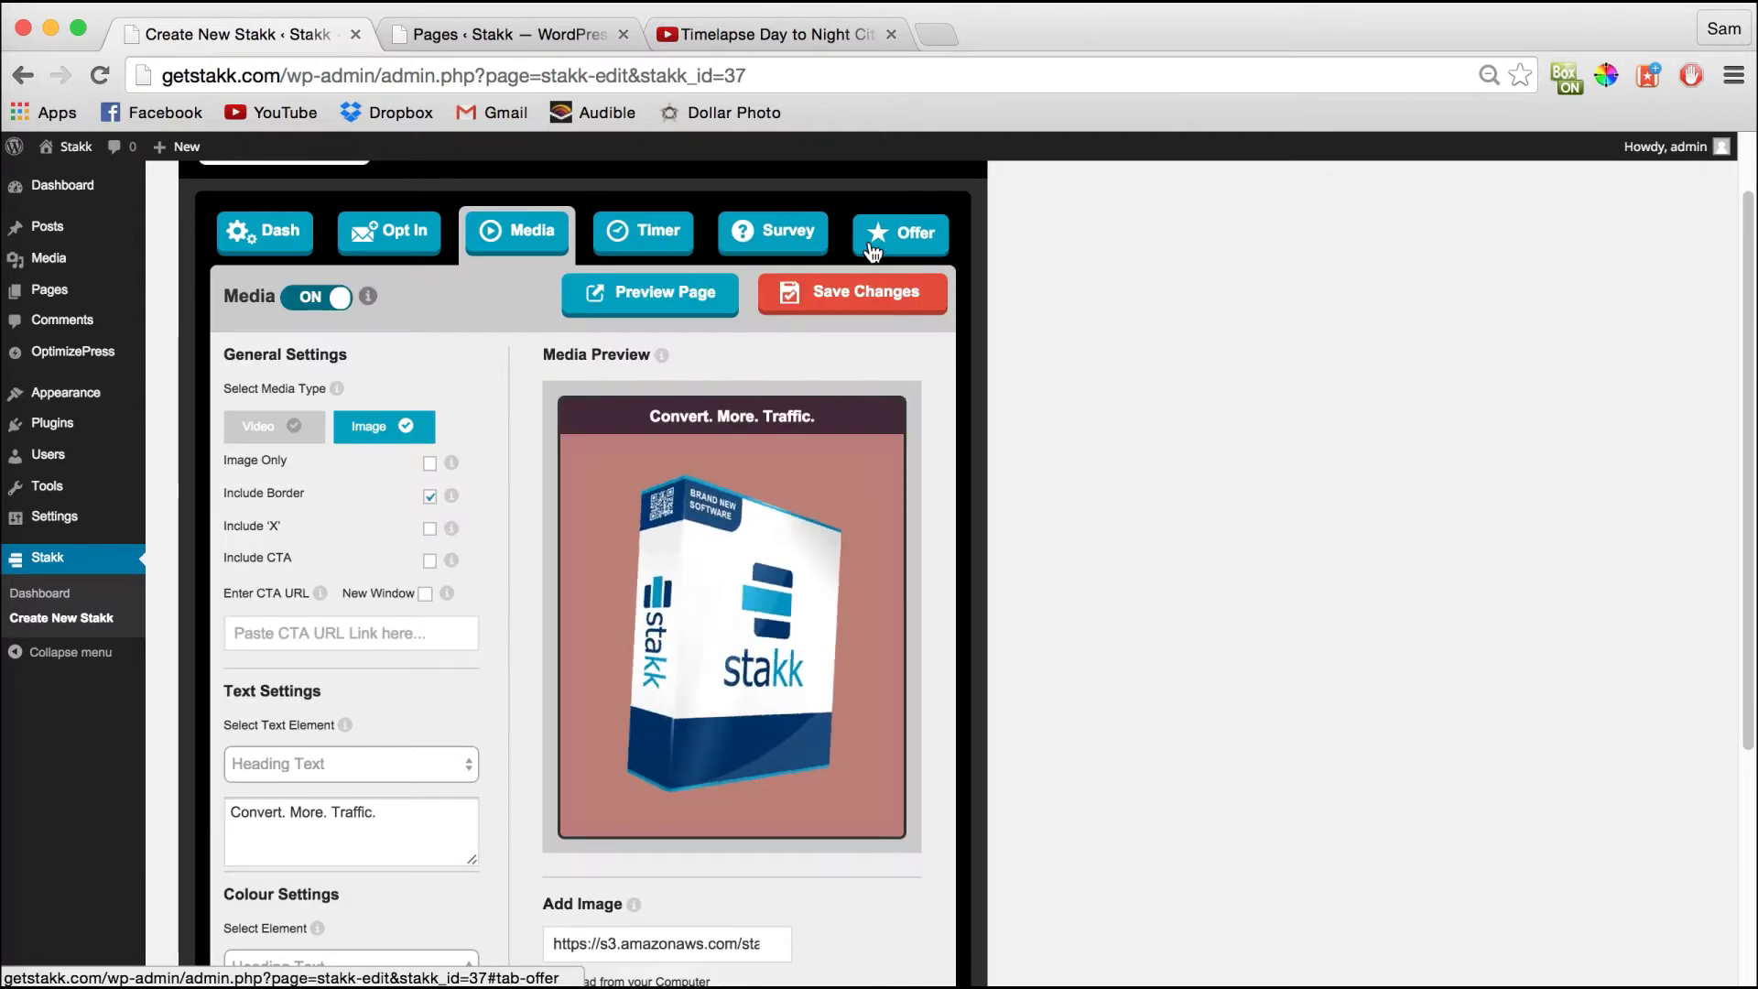
# Tick Include Border on the special offer and save
pyautogui.click(844, 249)
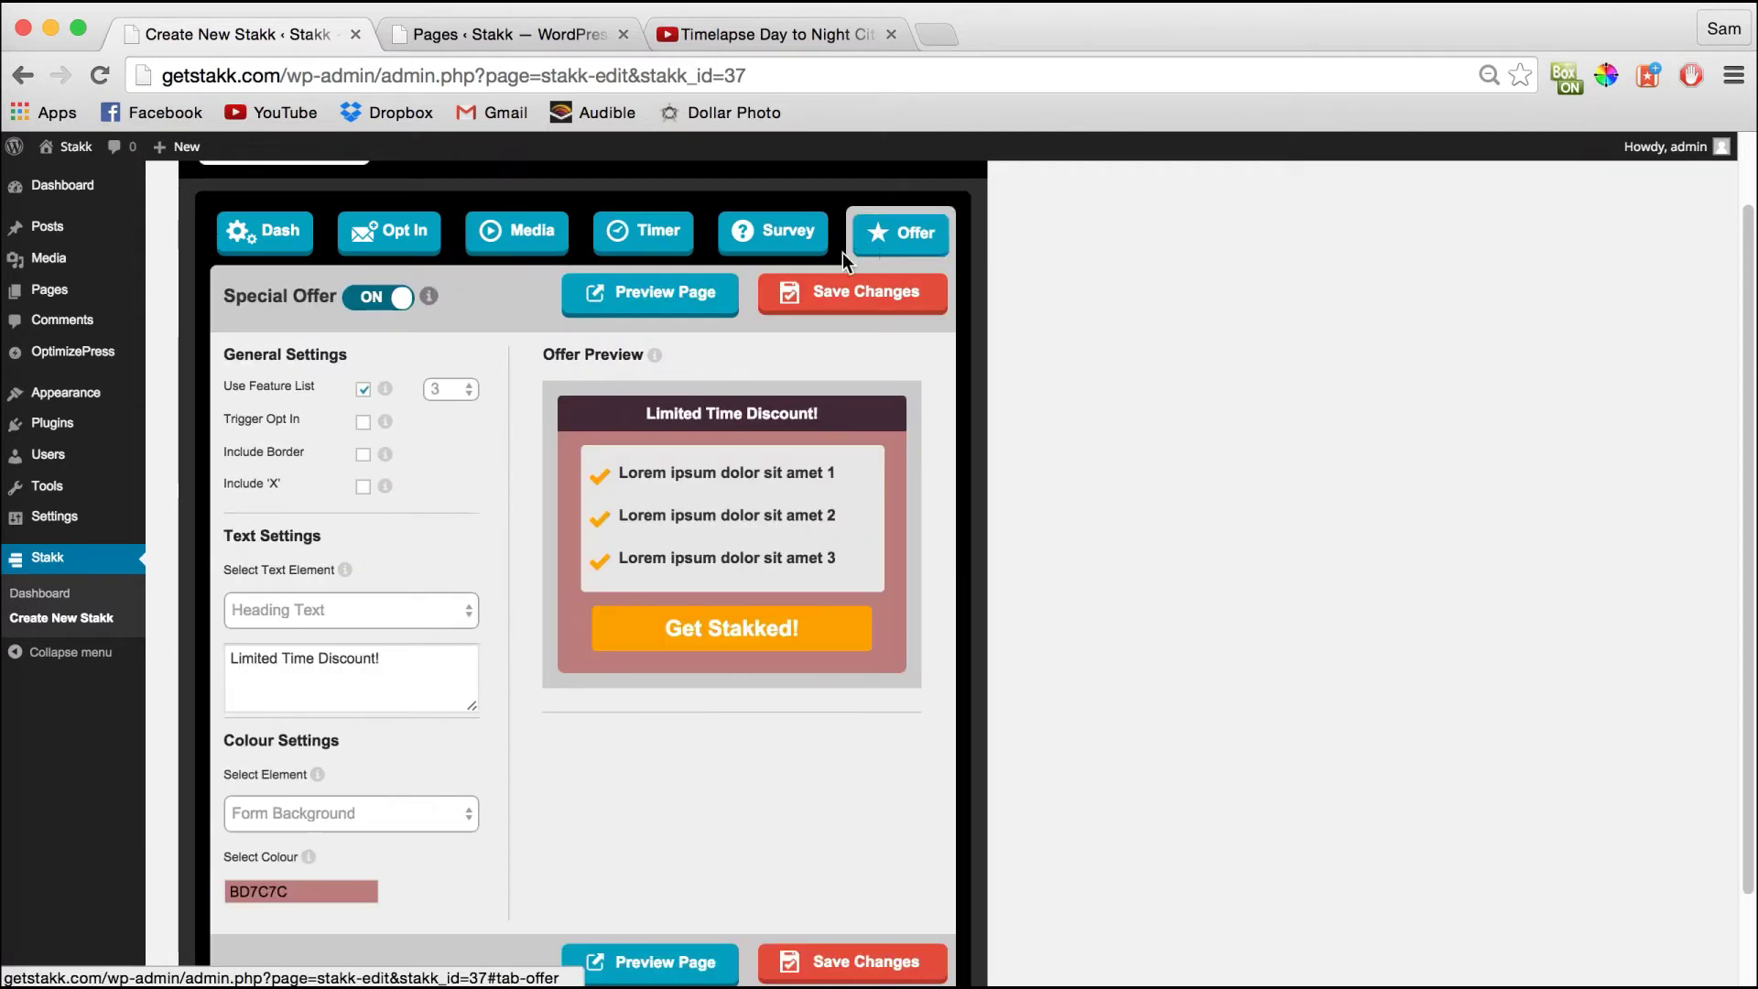
pyautogui.click(364, 455)
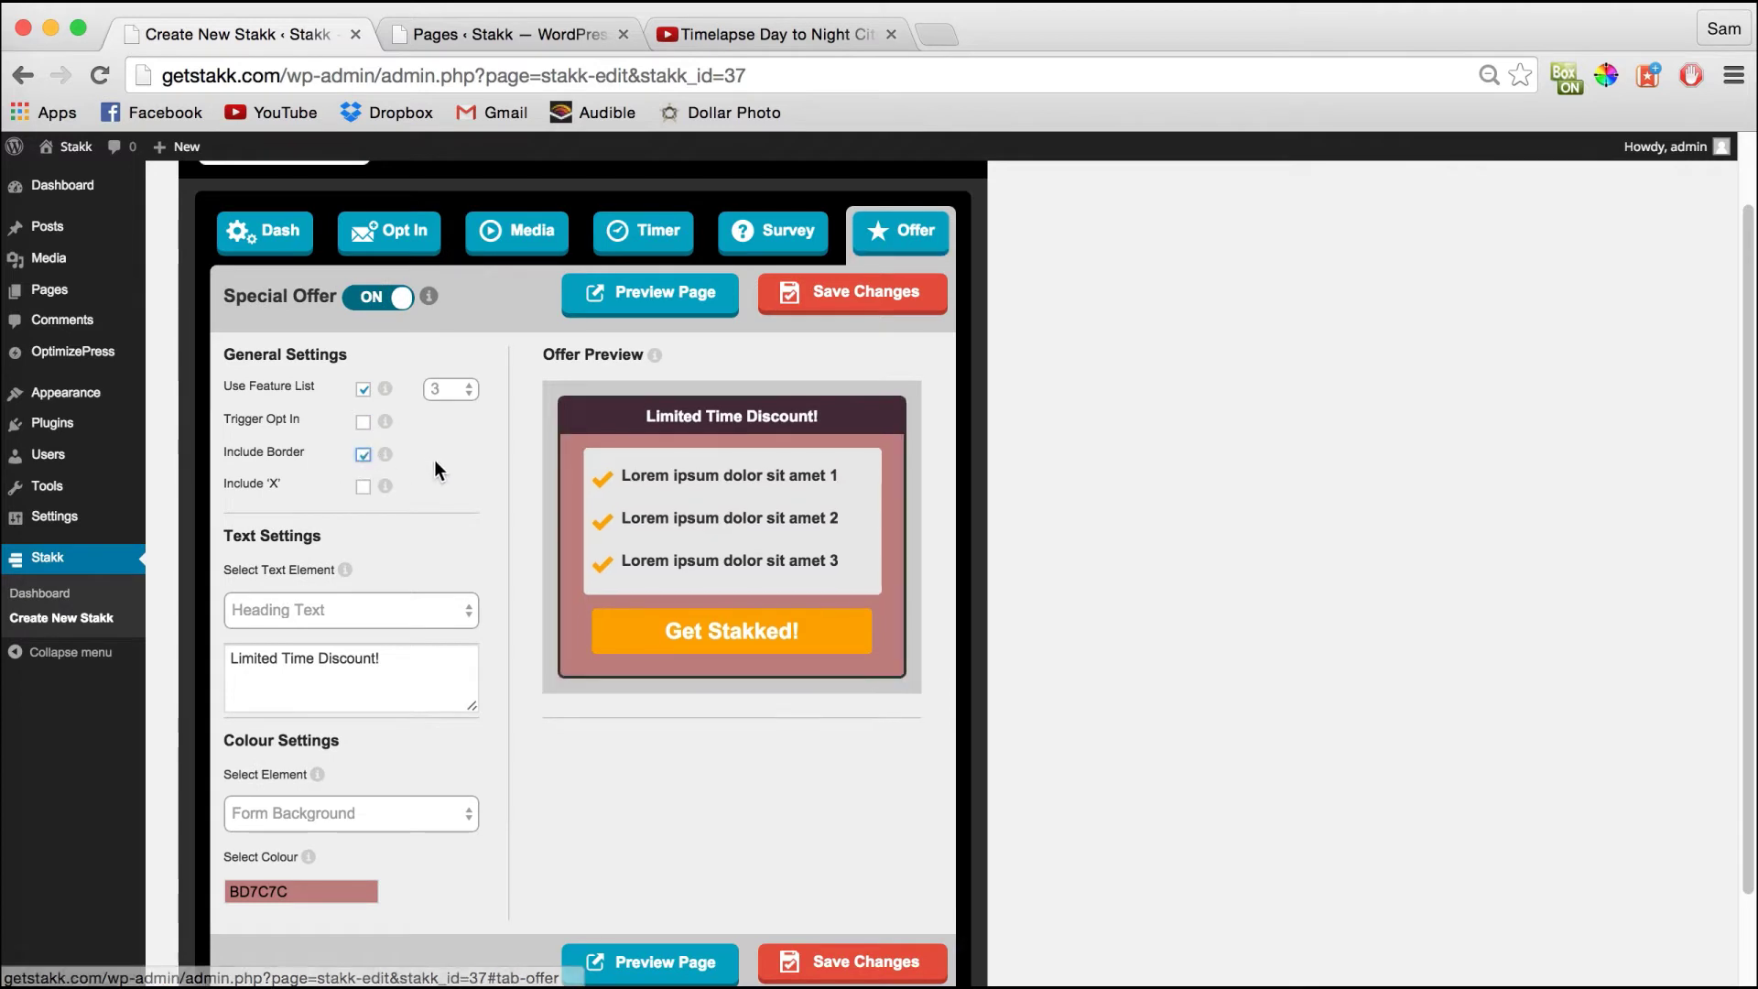
pyautogui.click(840, 300)
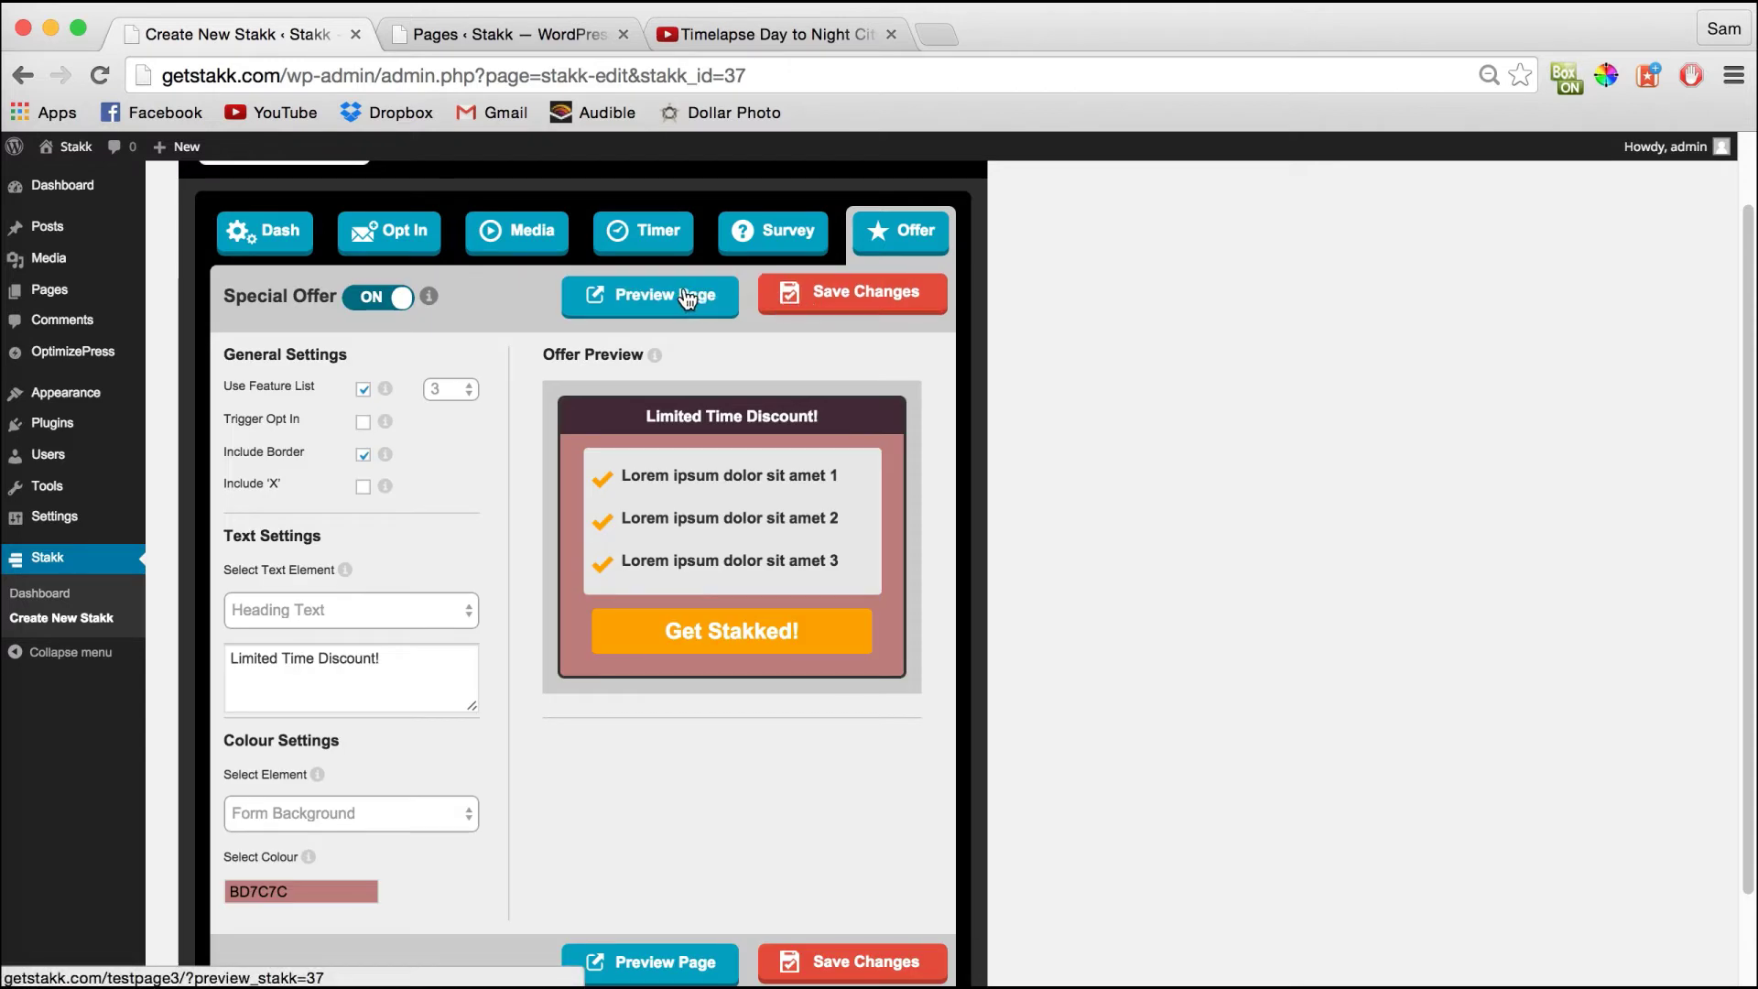
# Preview test page 3 to check the timer, media box and Limited Time Discount offer
pyautogui.click(687, 298)
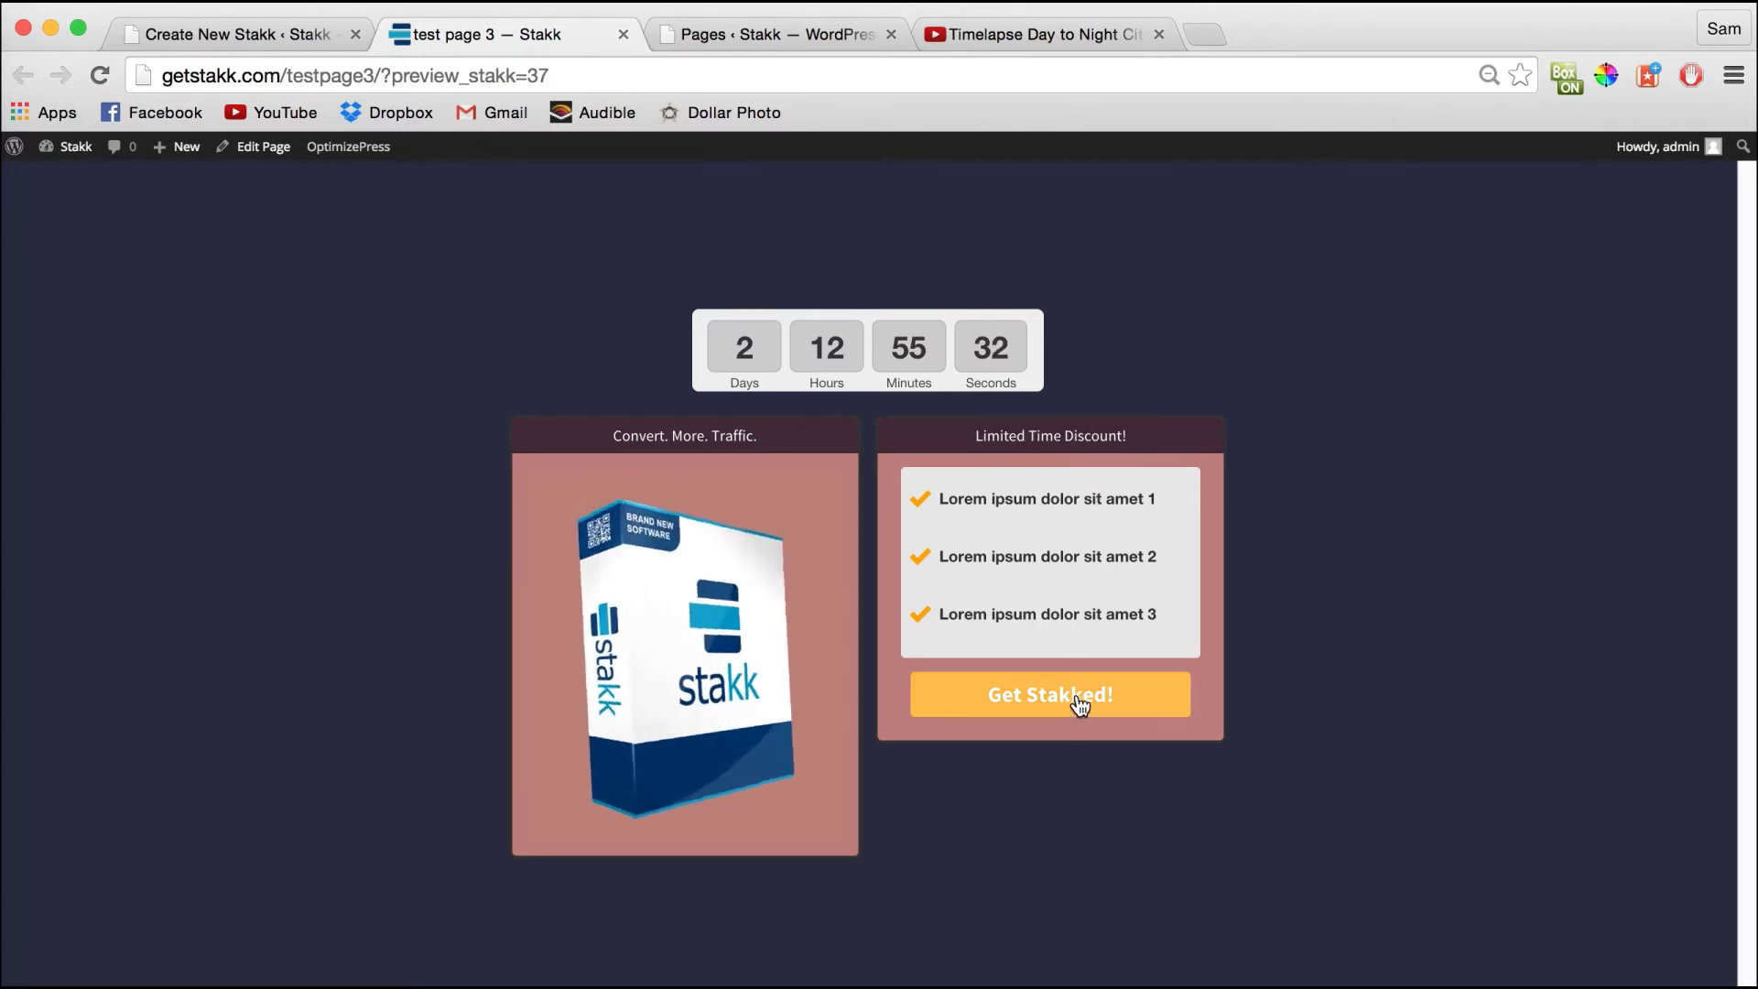
# Close the test page 3 preview and show the Email Opt In settings in the editor
pyautogui.click(623, 34)
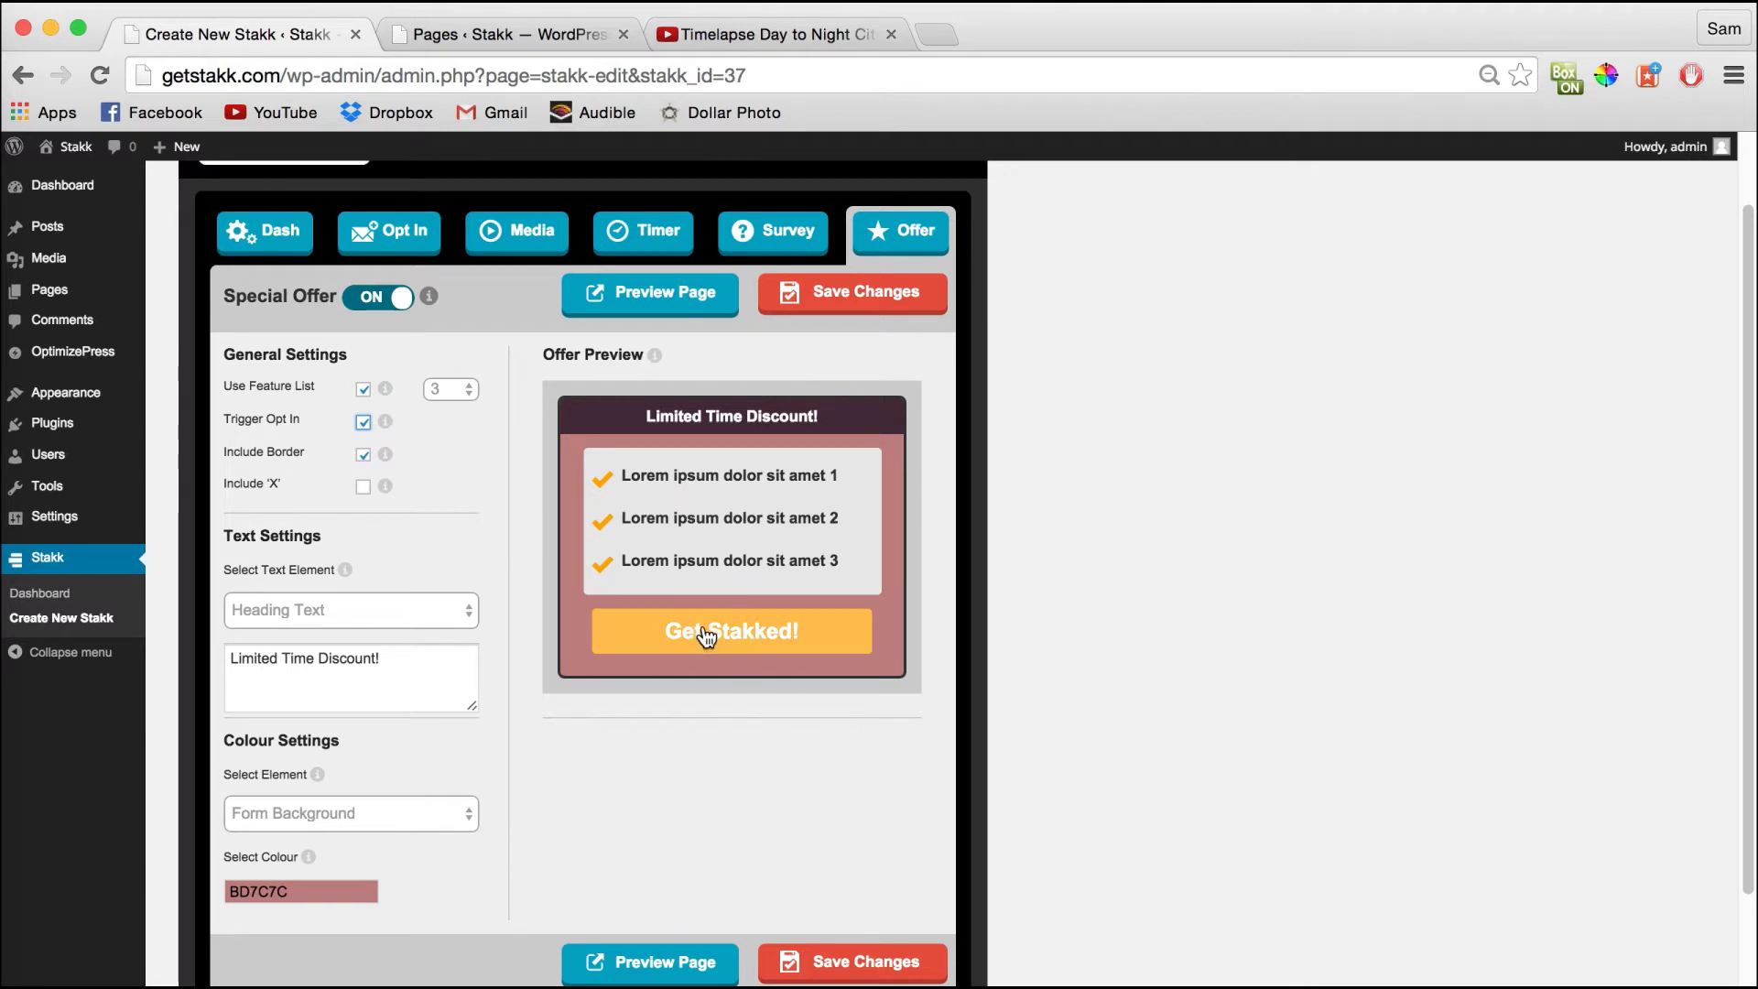
pyautogui.click(394, 237)
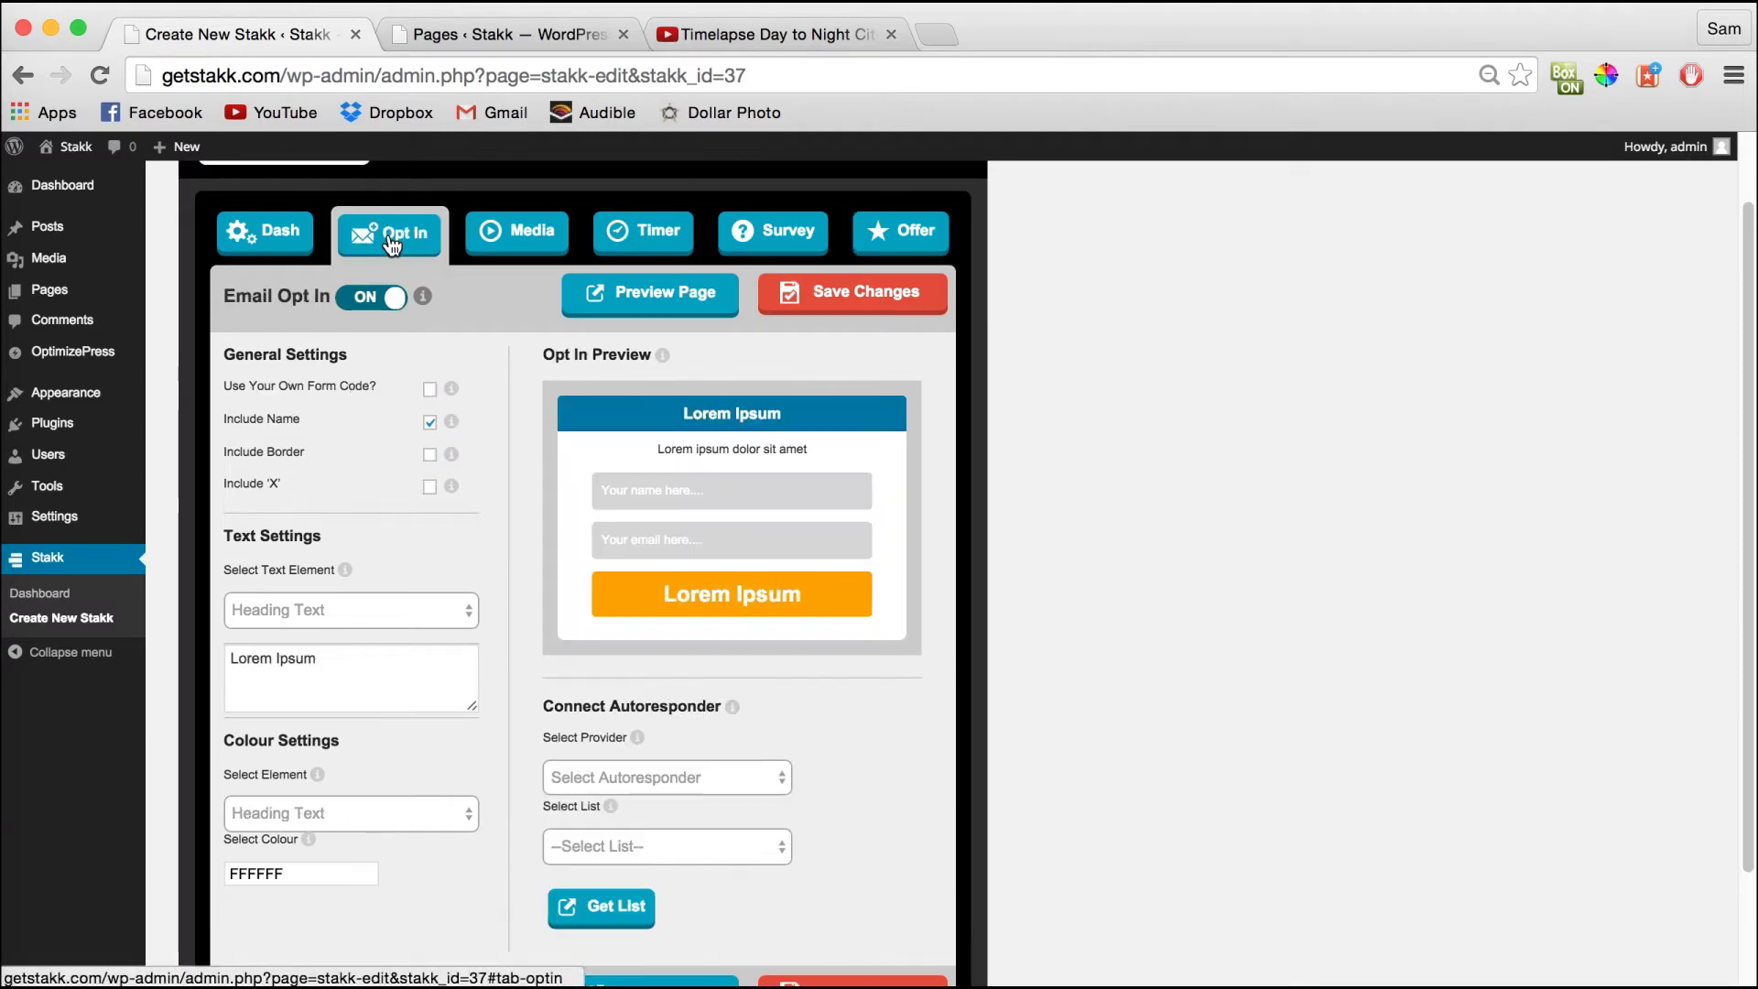
pyautogui.scroll(-2, 1719, 286)
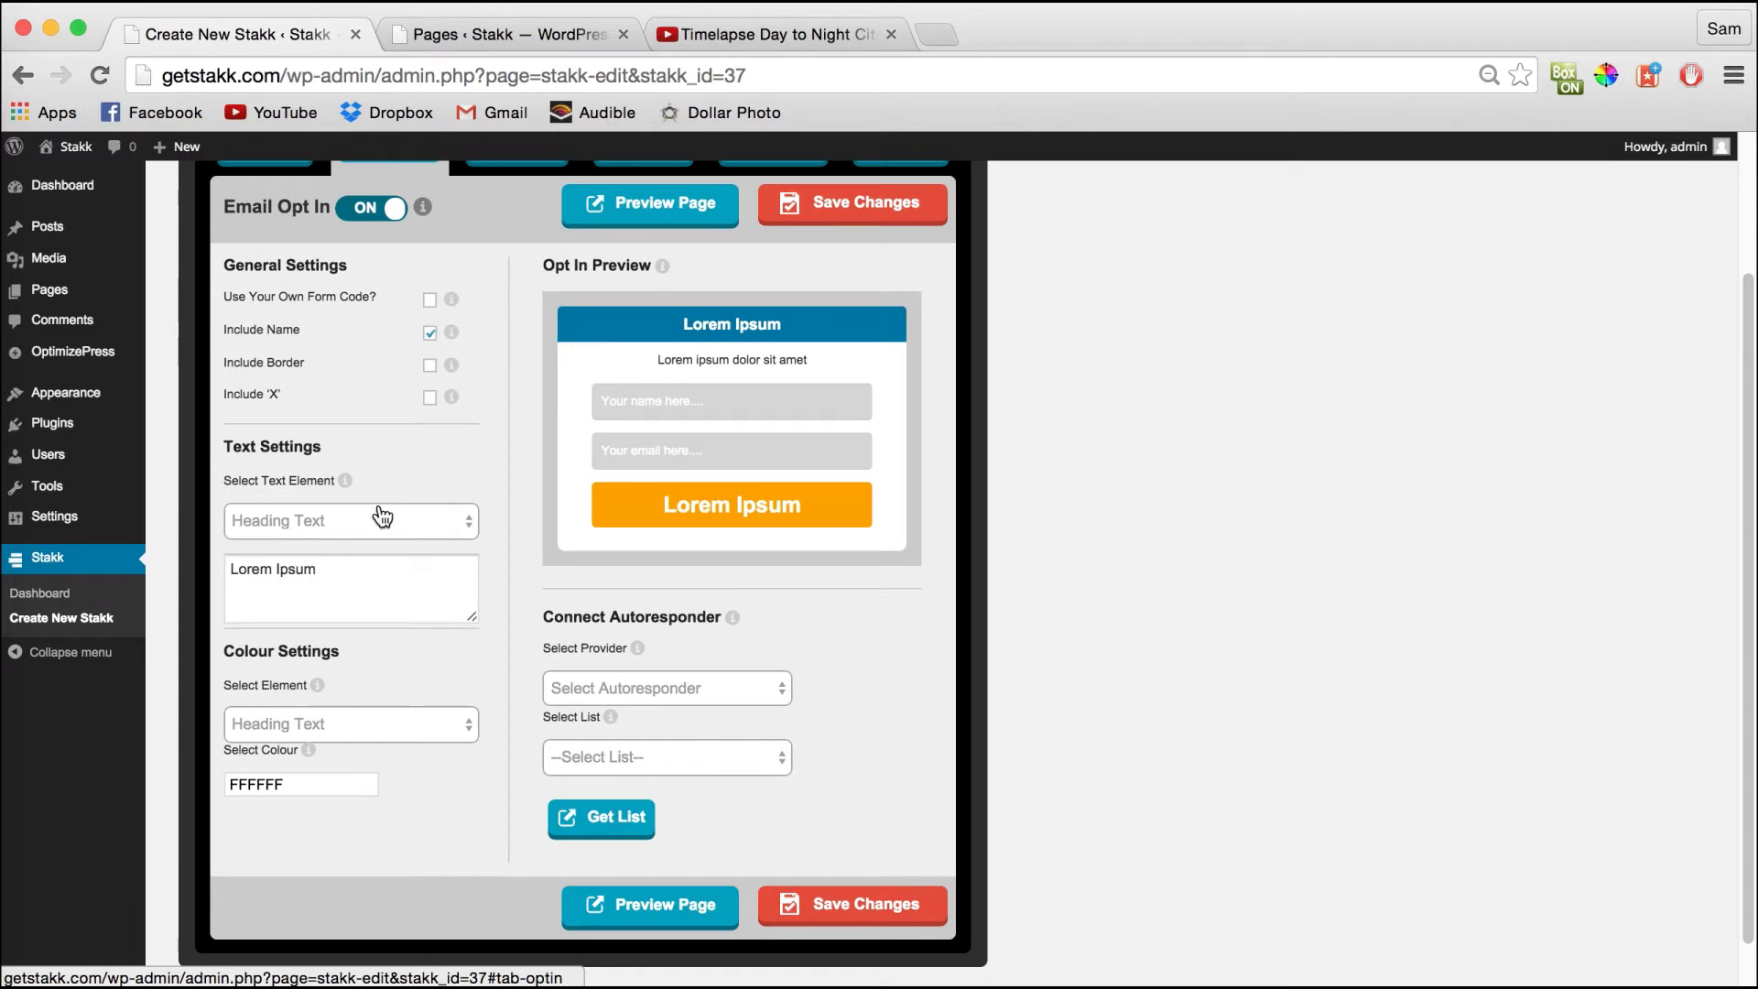
# Change the opt-in heading background colour from 0074A2 to 402936
pyautogui.click(339, 730)
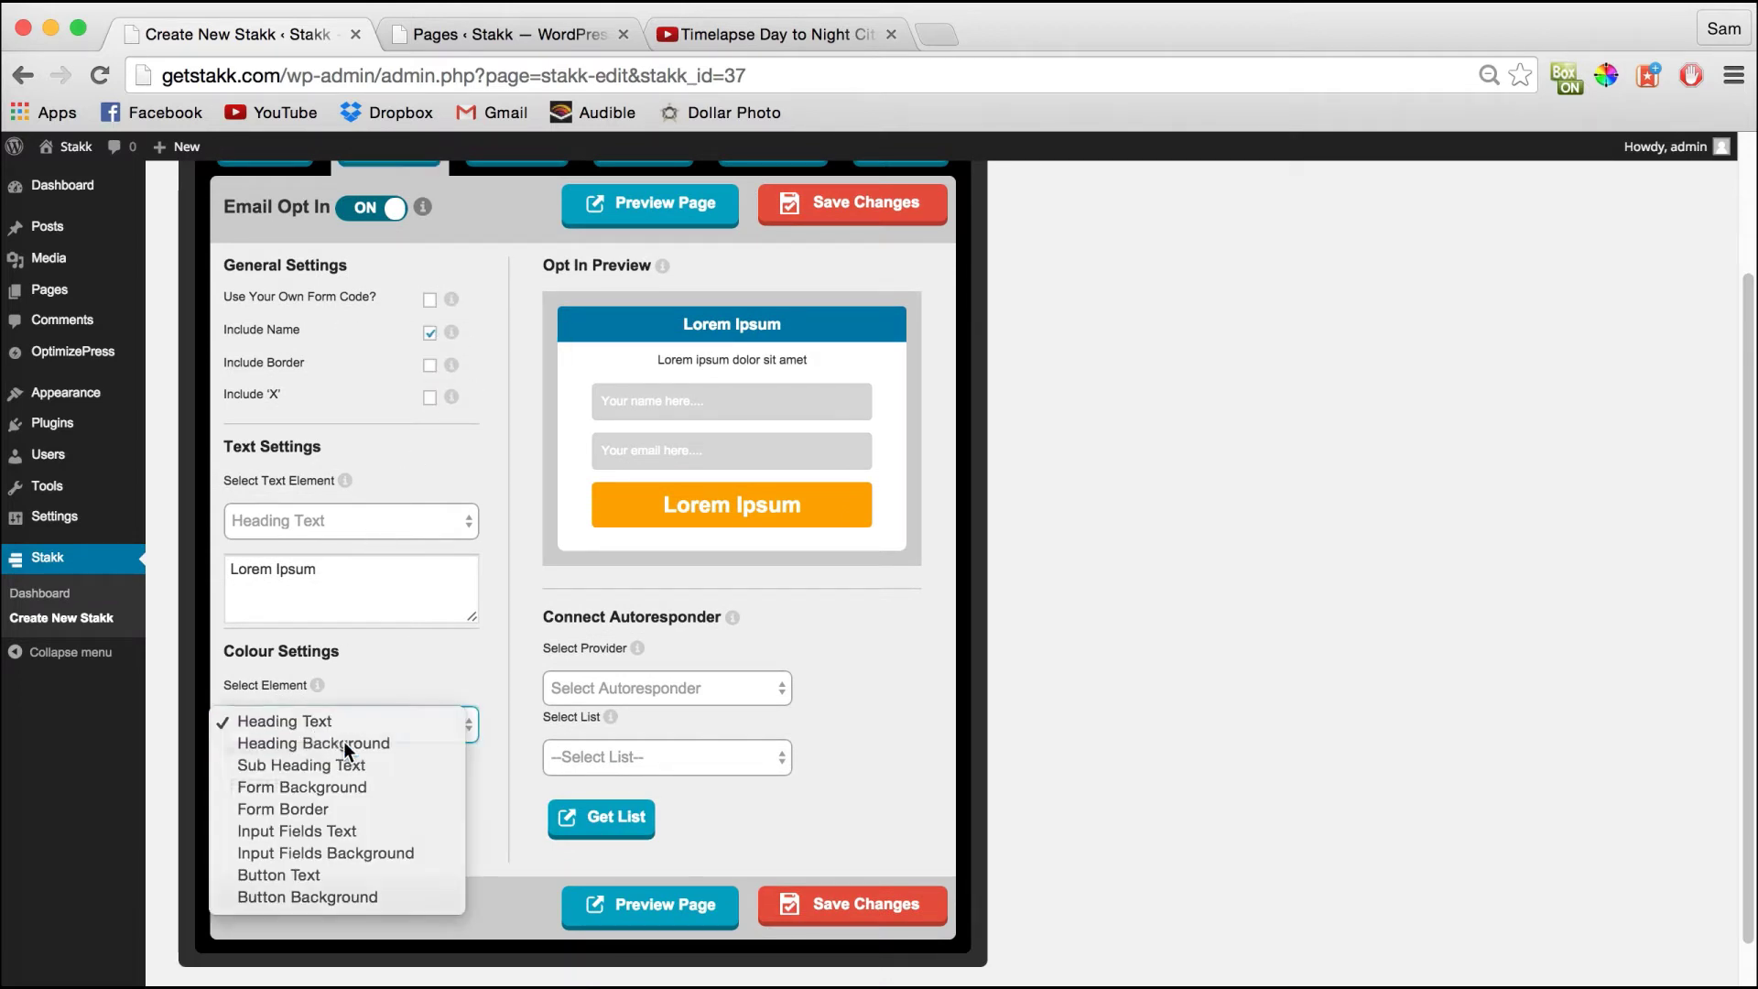
pyautogui.click(349, 746)
pyautogui.click(321, 801)
pyautogui.click(189, 784)
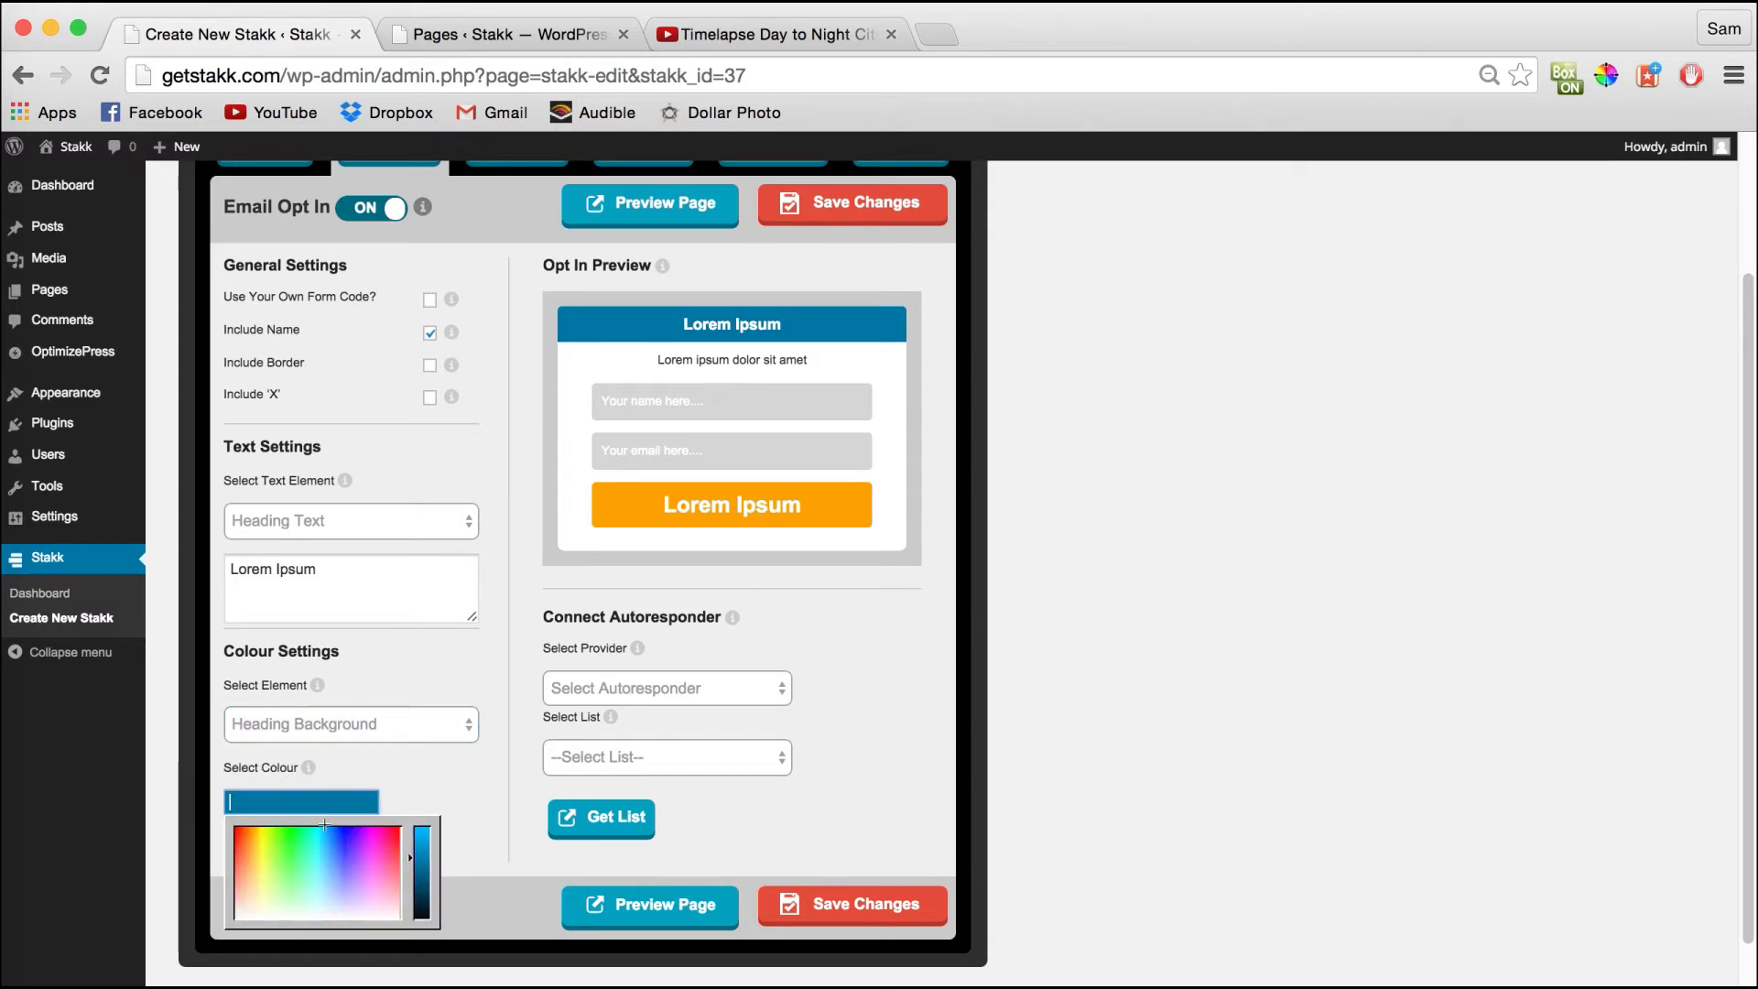
pyautogui.press('super+shift+v')
pyautogui.click(1190, 432)
pyautogui.click(1184, 247)
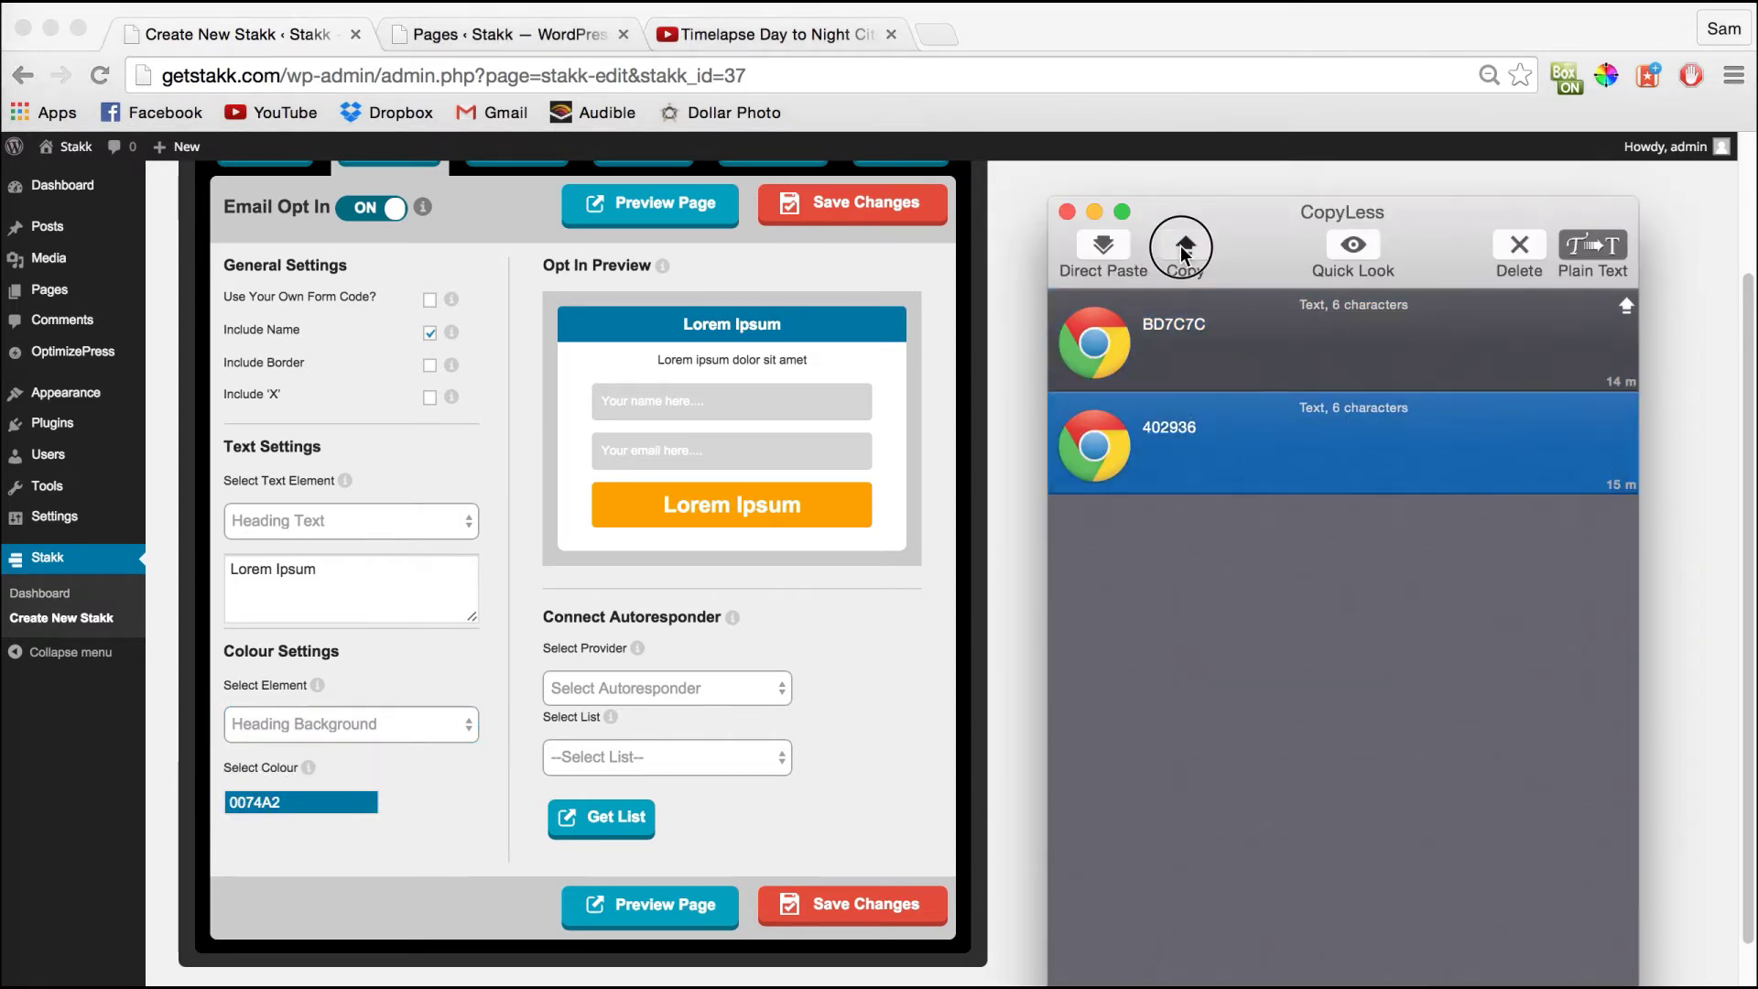
pyautogui.moveTo(379, 779)
pyautogui.mouseDown()
pyautogui.moveTo(292, 802)
pyautogui.moveTo(106, 797)
pyautogui.mouseUp()
pyautogui.press('super+v')
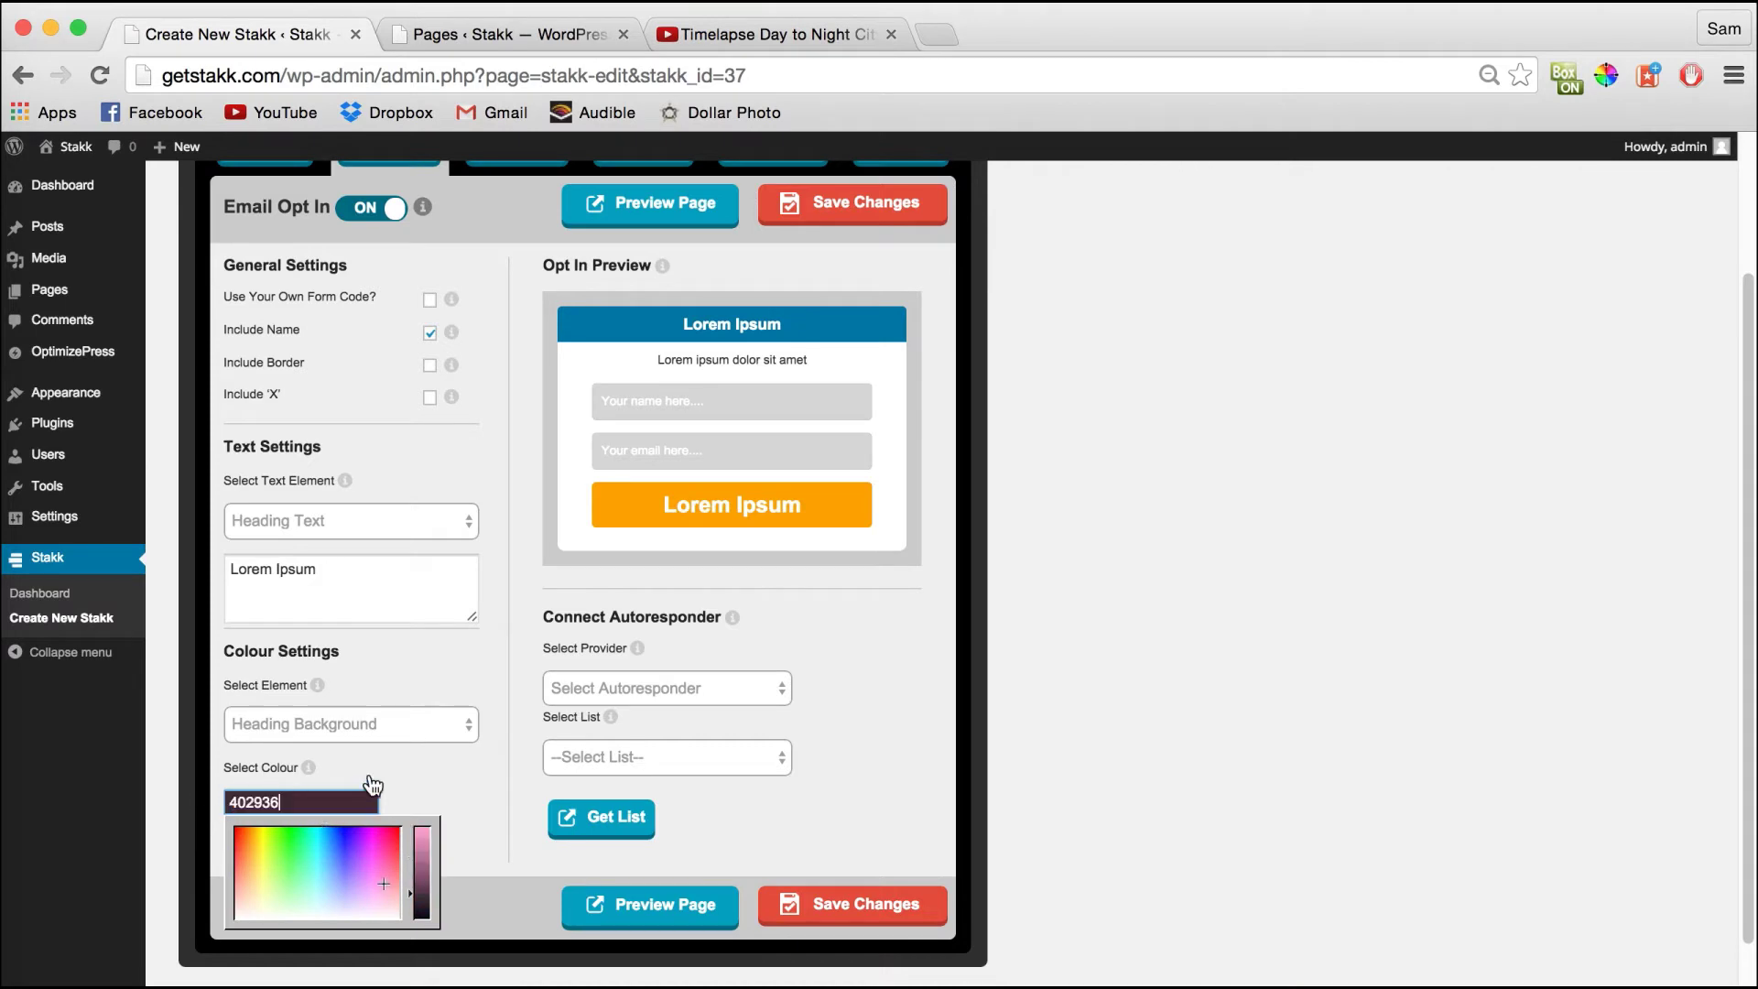
pyautogui.click(442, 794)
# Set the opt-in form background to pink BD7C7C and save
pyautogui.click(421, 723)
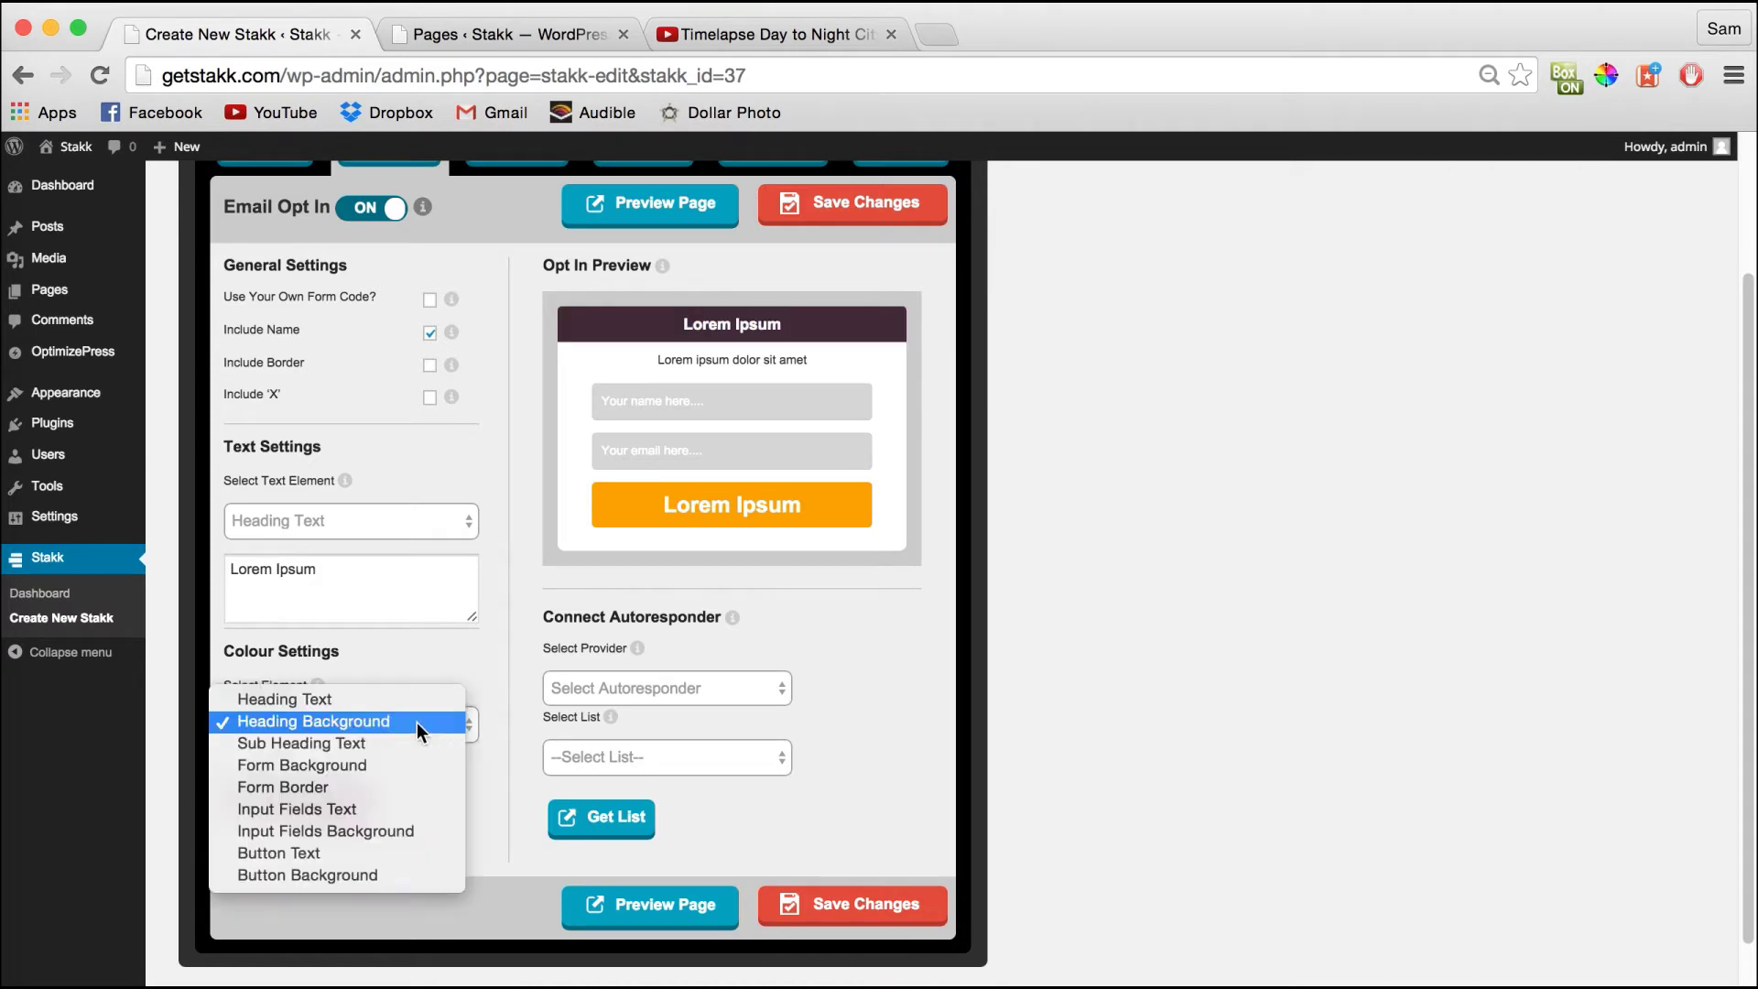
pyautogui.click(395, 767)
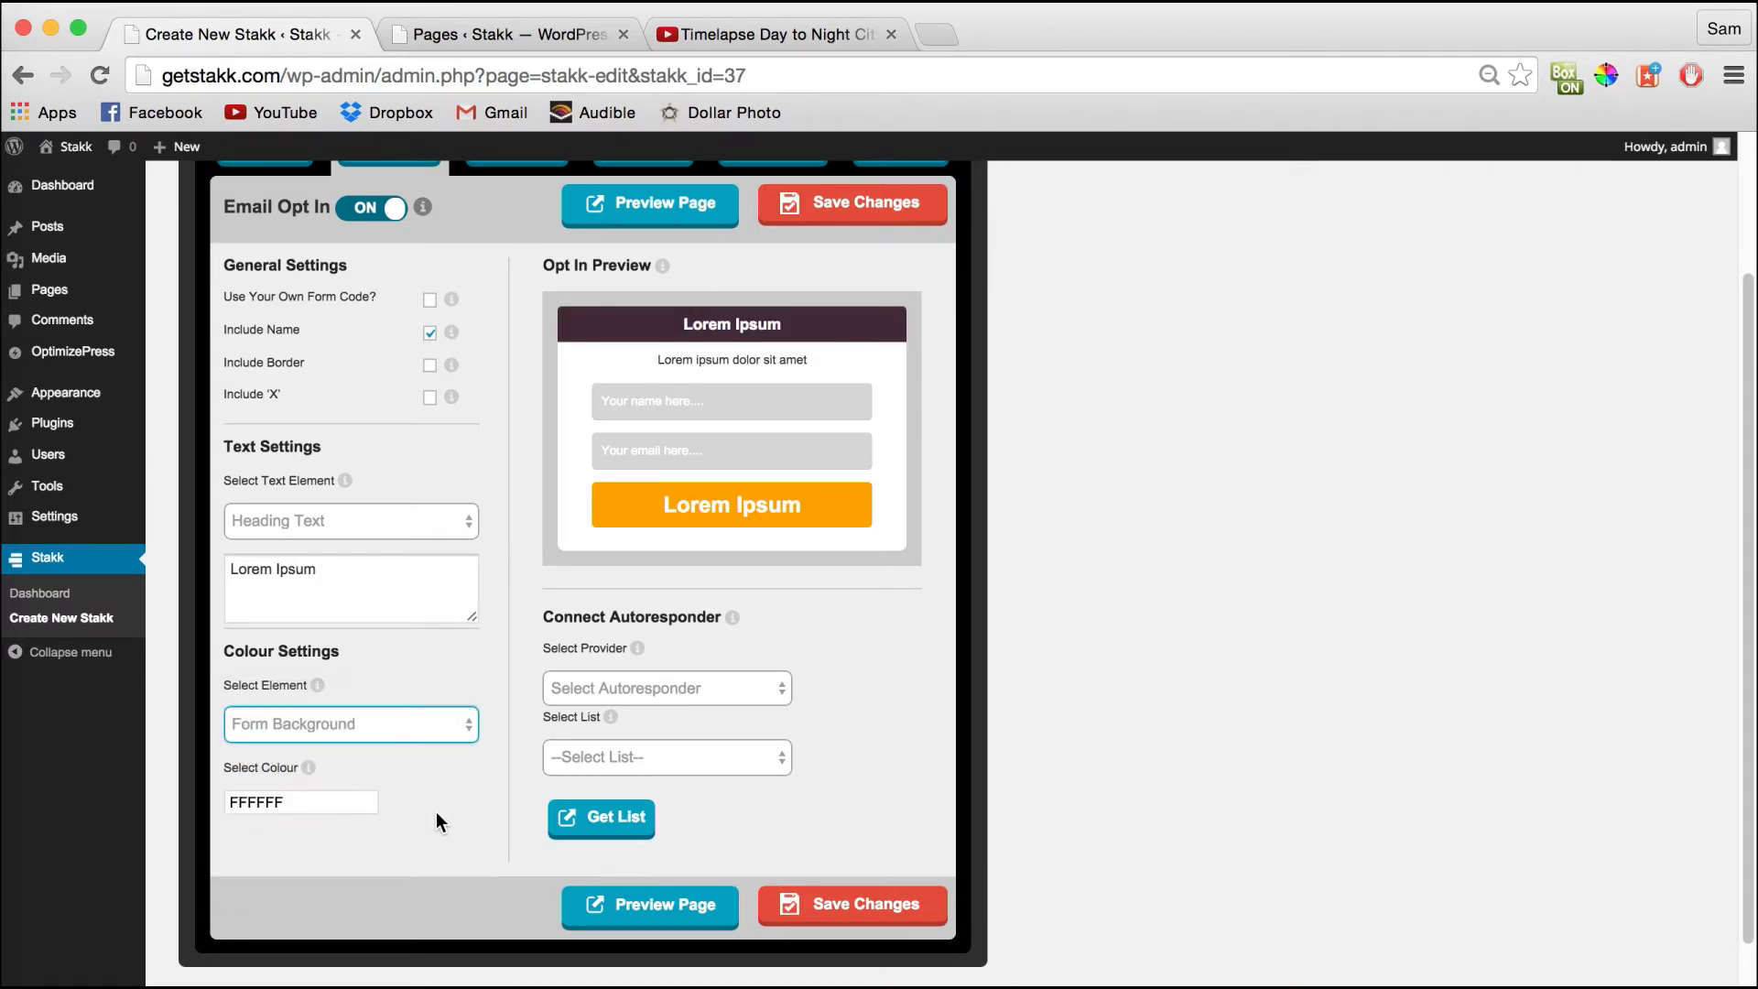
pyautogui.click(341, 800)
pyautogui.press('super+shift+v')
pyautogui.click(1145, 339)
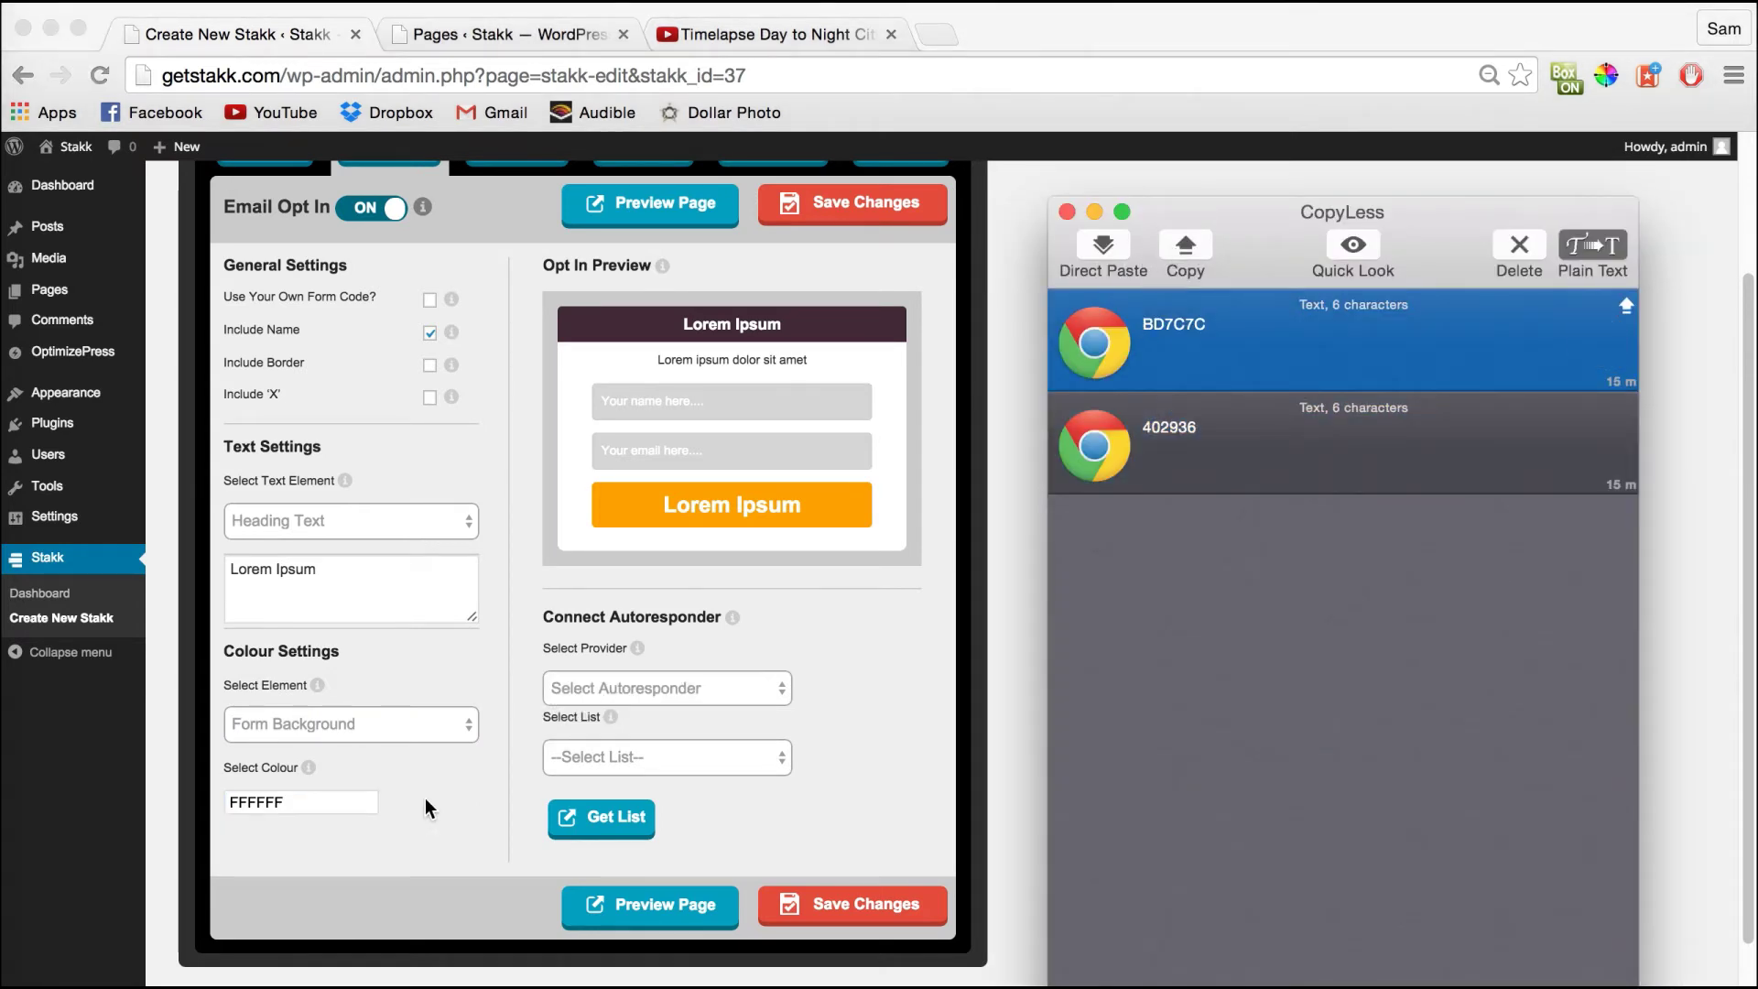
pyautogui.click(366, 802)
pyautogui.press('super+v')
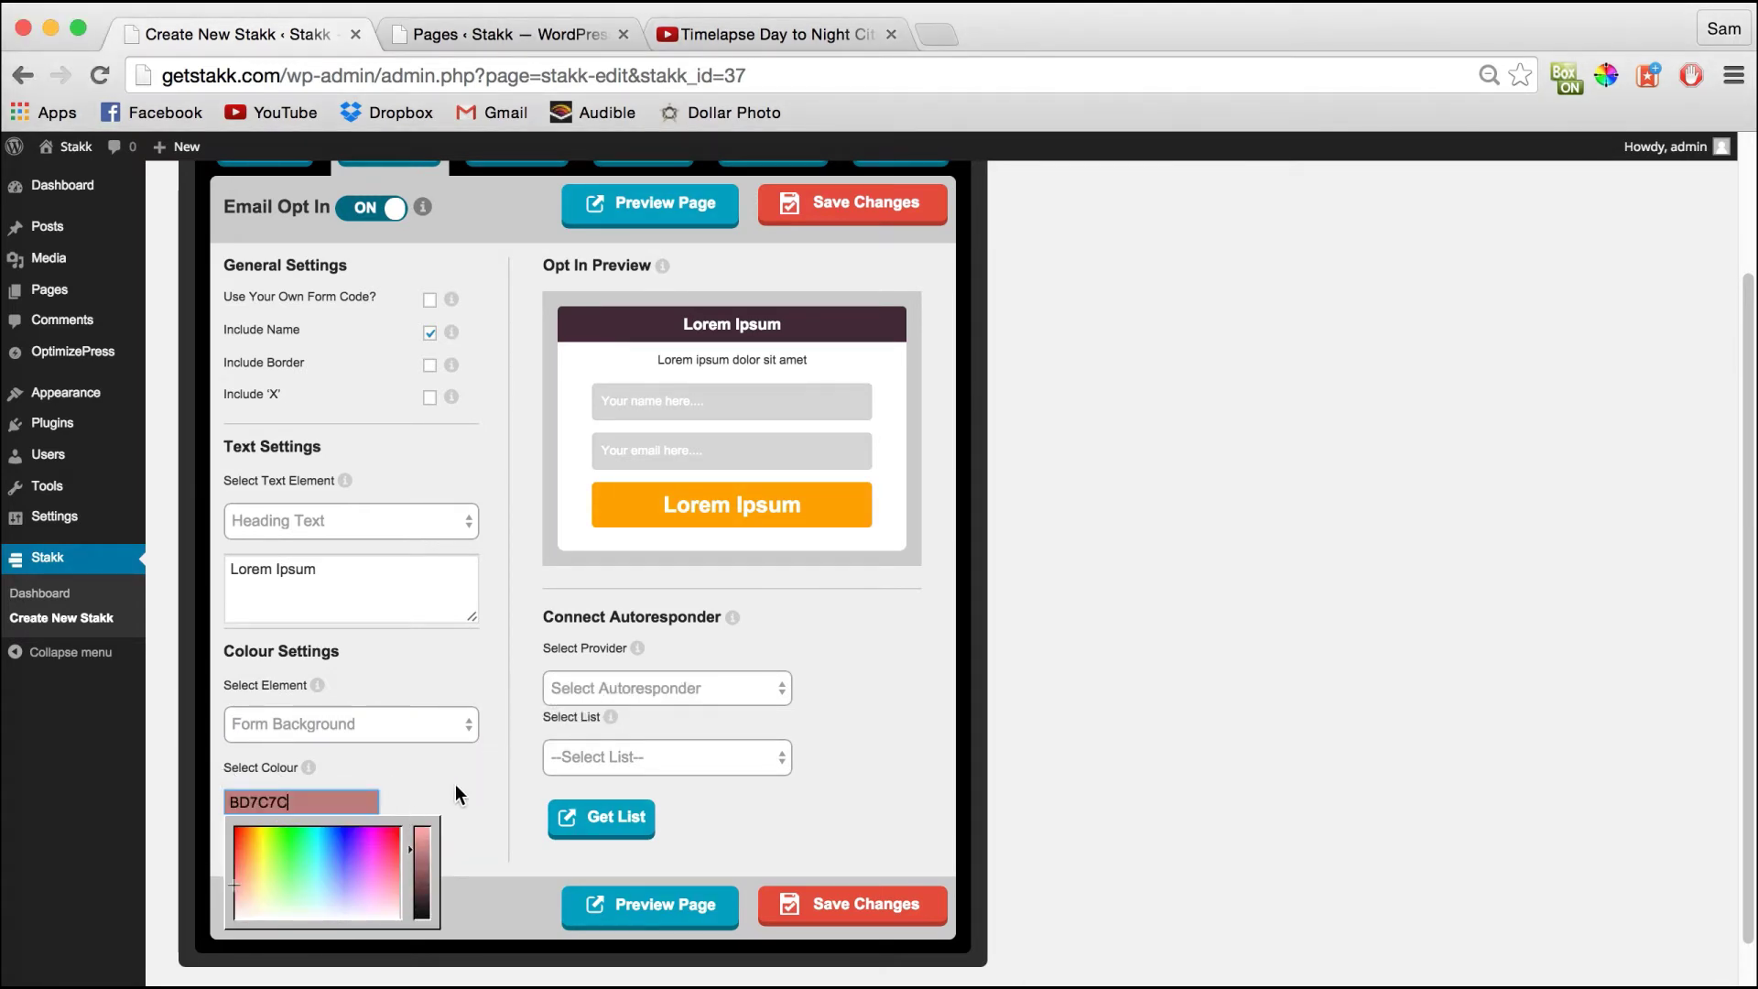
pyautogui.click(464, 789)
pyautogui.click(868, 905)
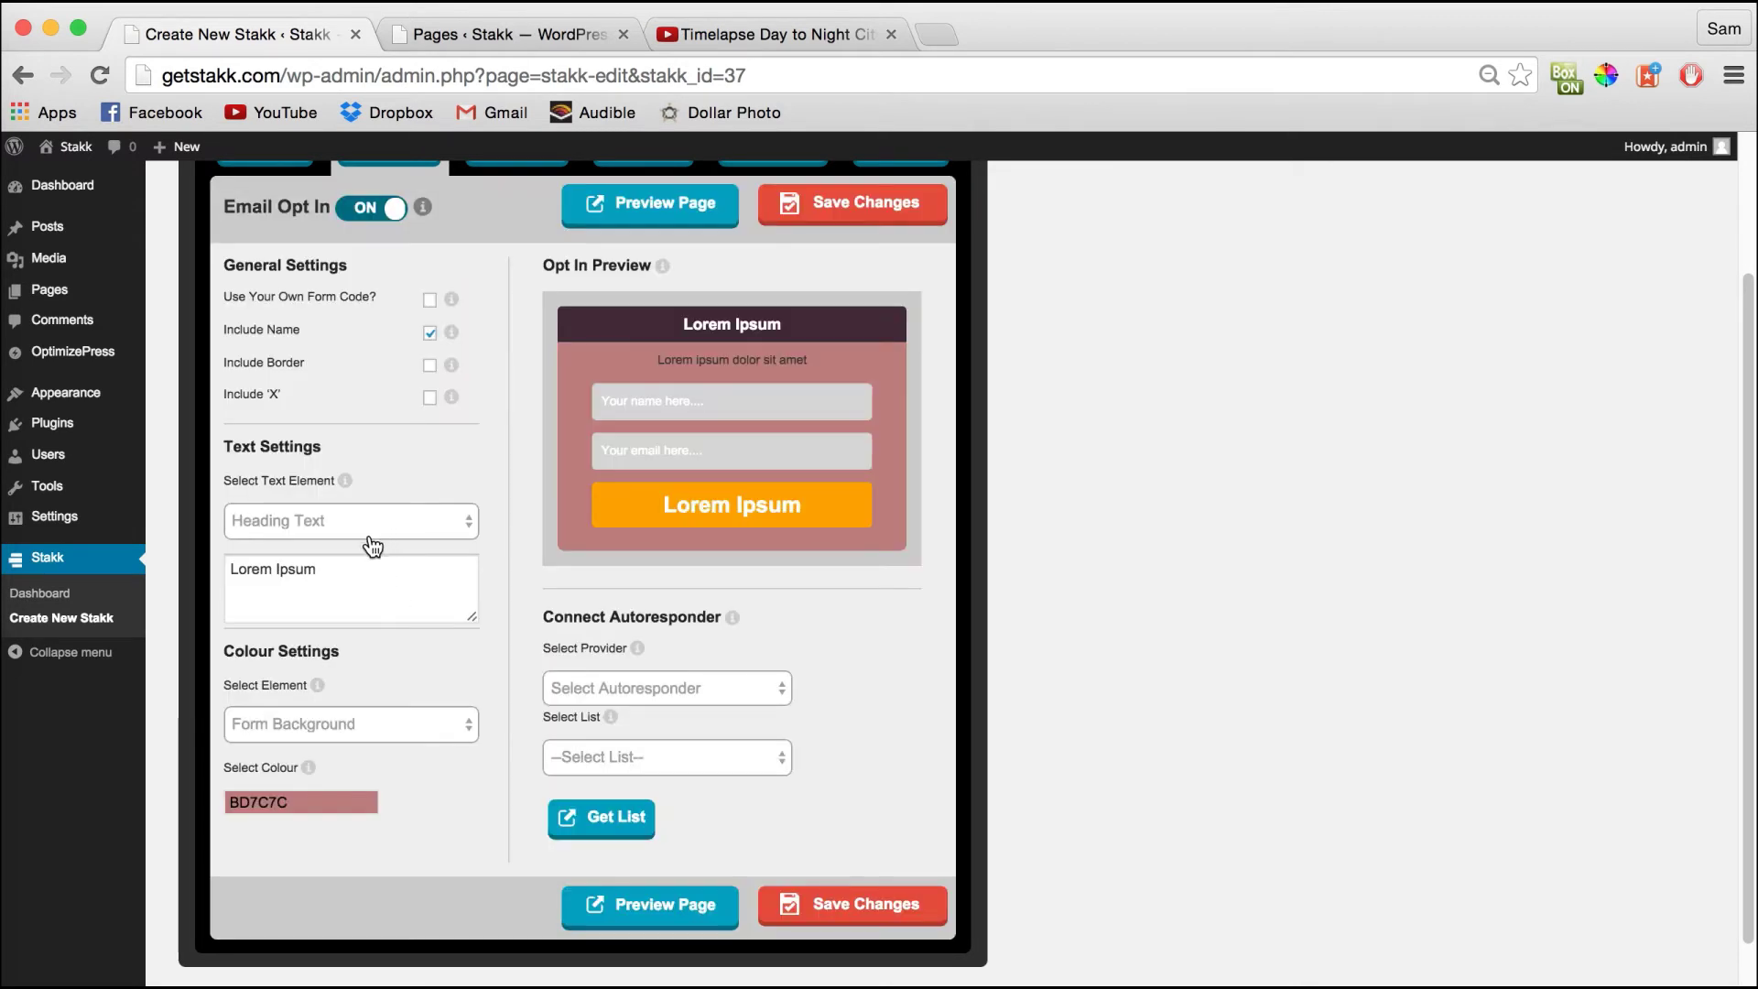
pyautogui.click(364, 535)
# Change the opt-in button text to 'Get Stakk Now!' and save
pyautogui.click(346, 601)
pyautogui.moveTo(317, 571); pyautogui.dragTo(210, 587)
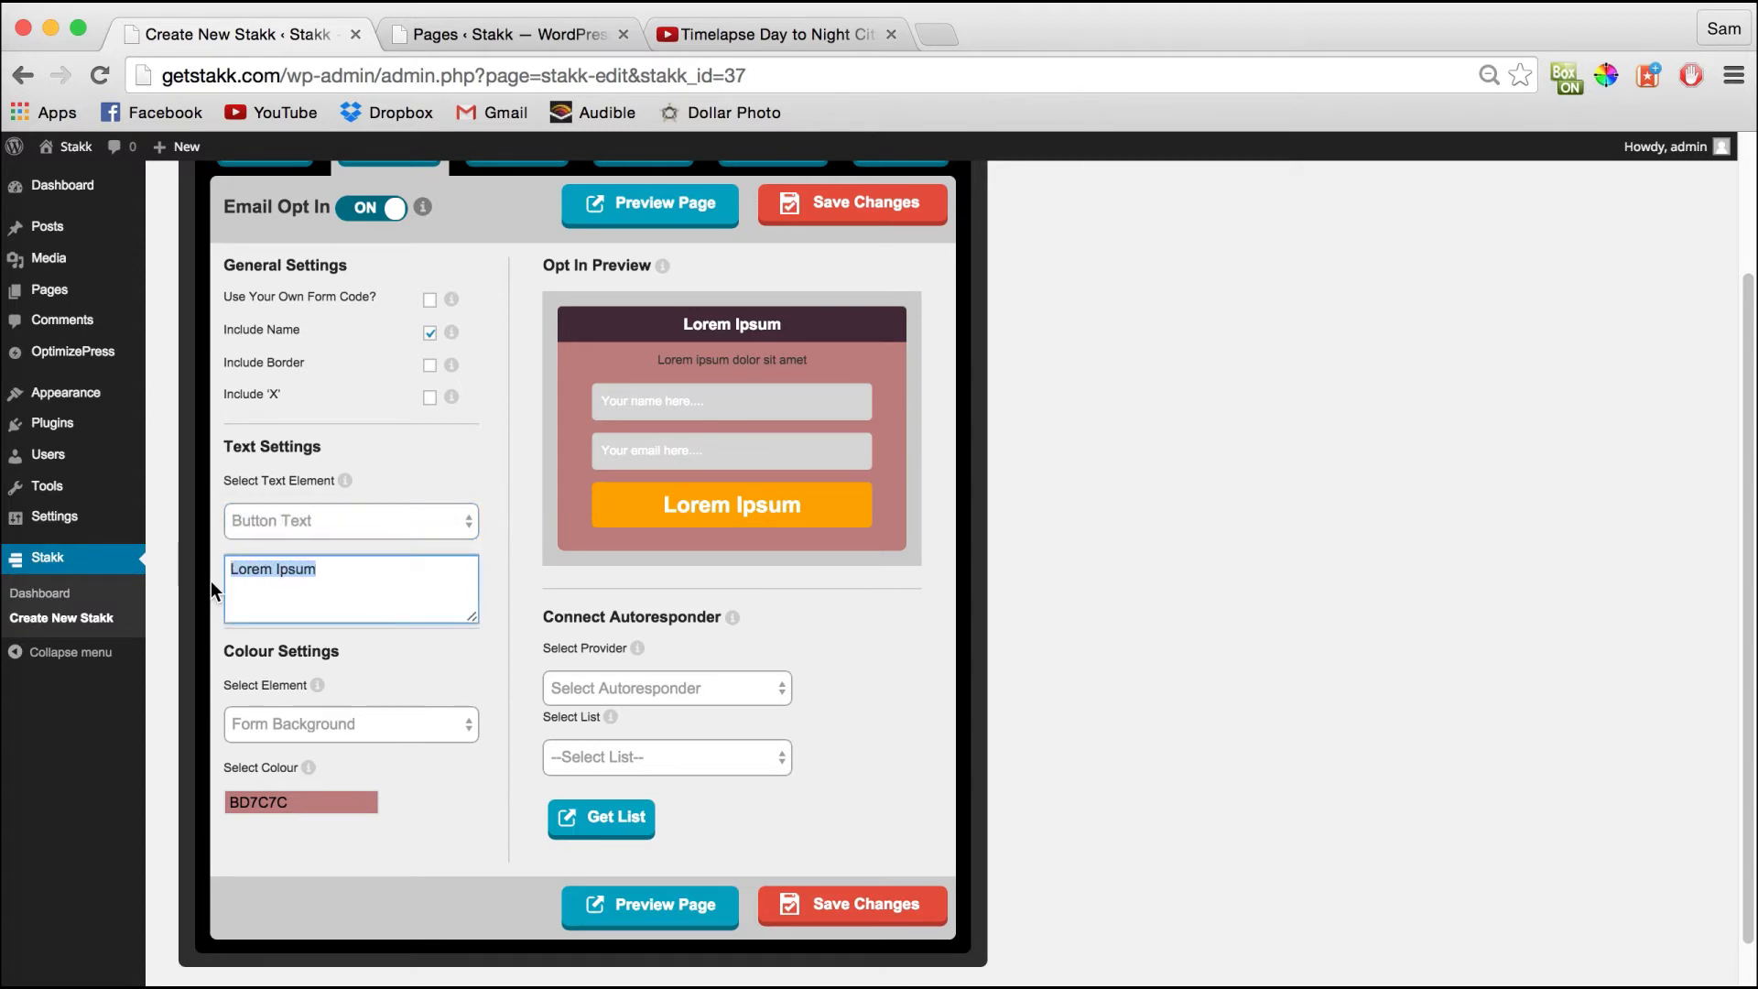
pyautogui.write('Get Stakk Now!')
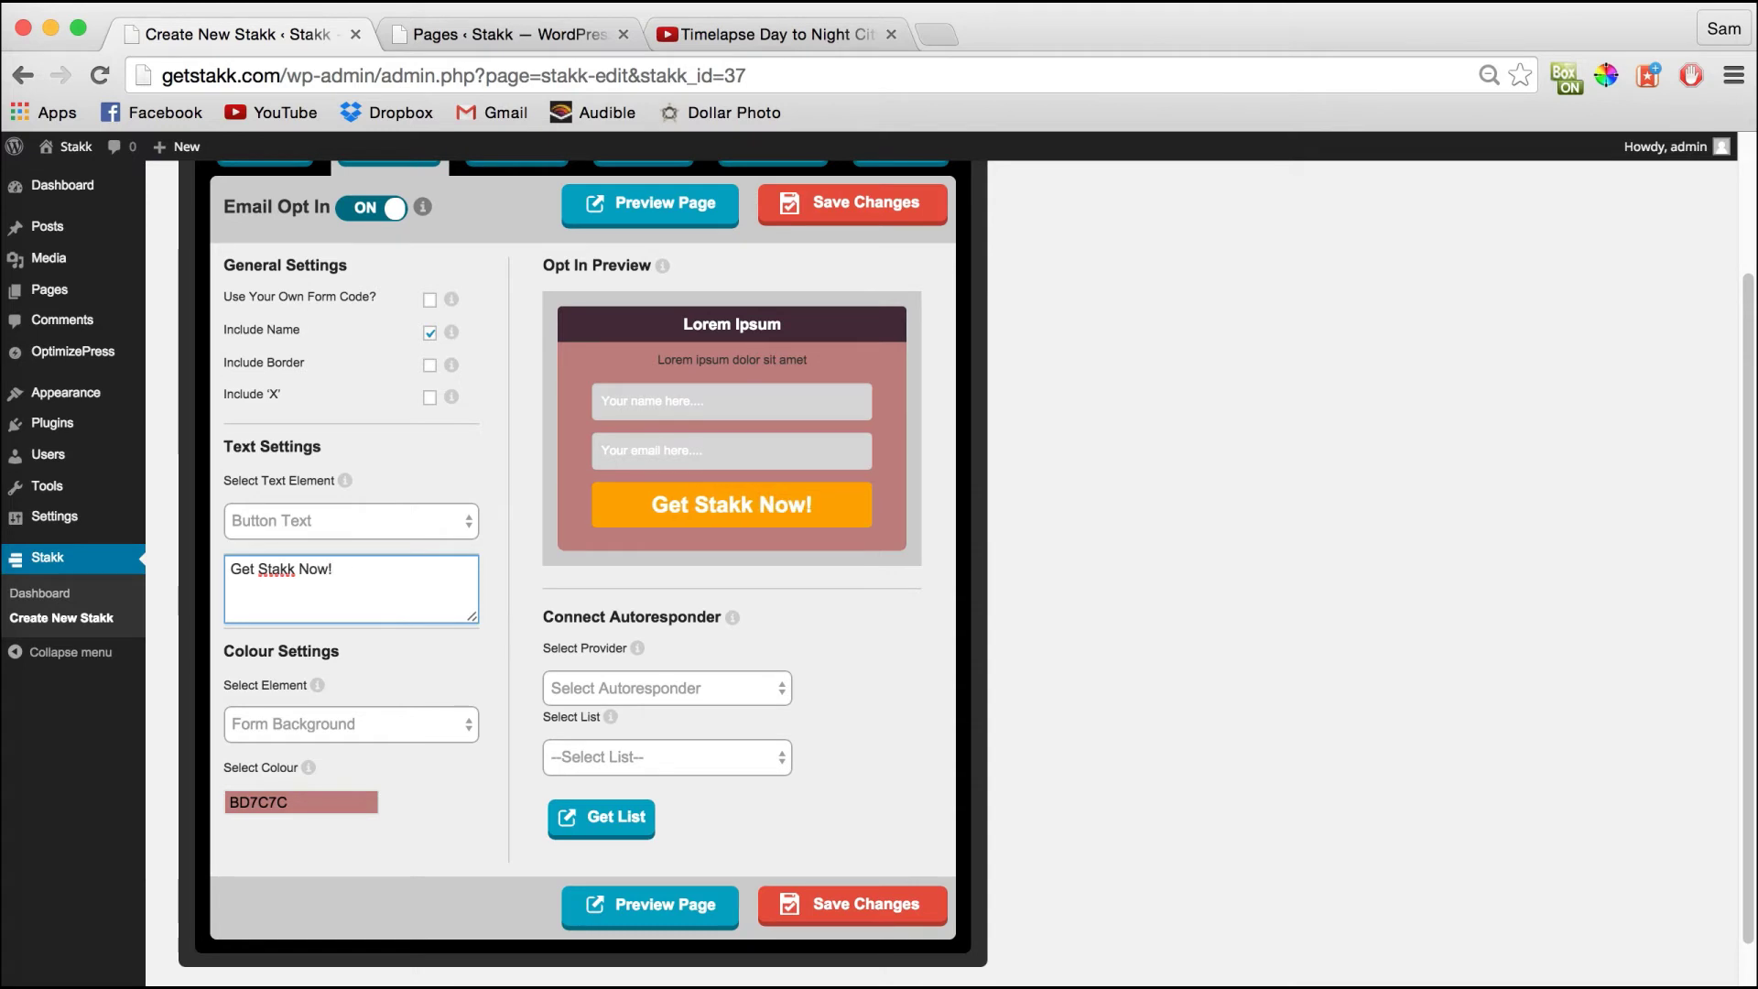
pyautogui.click(861, 907)
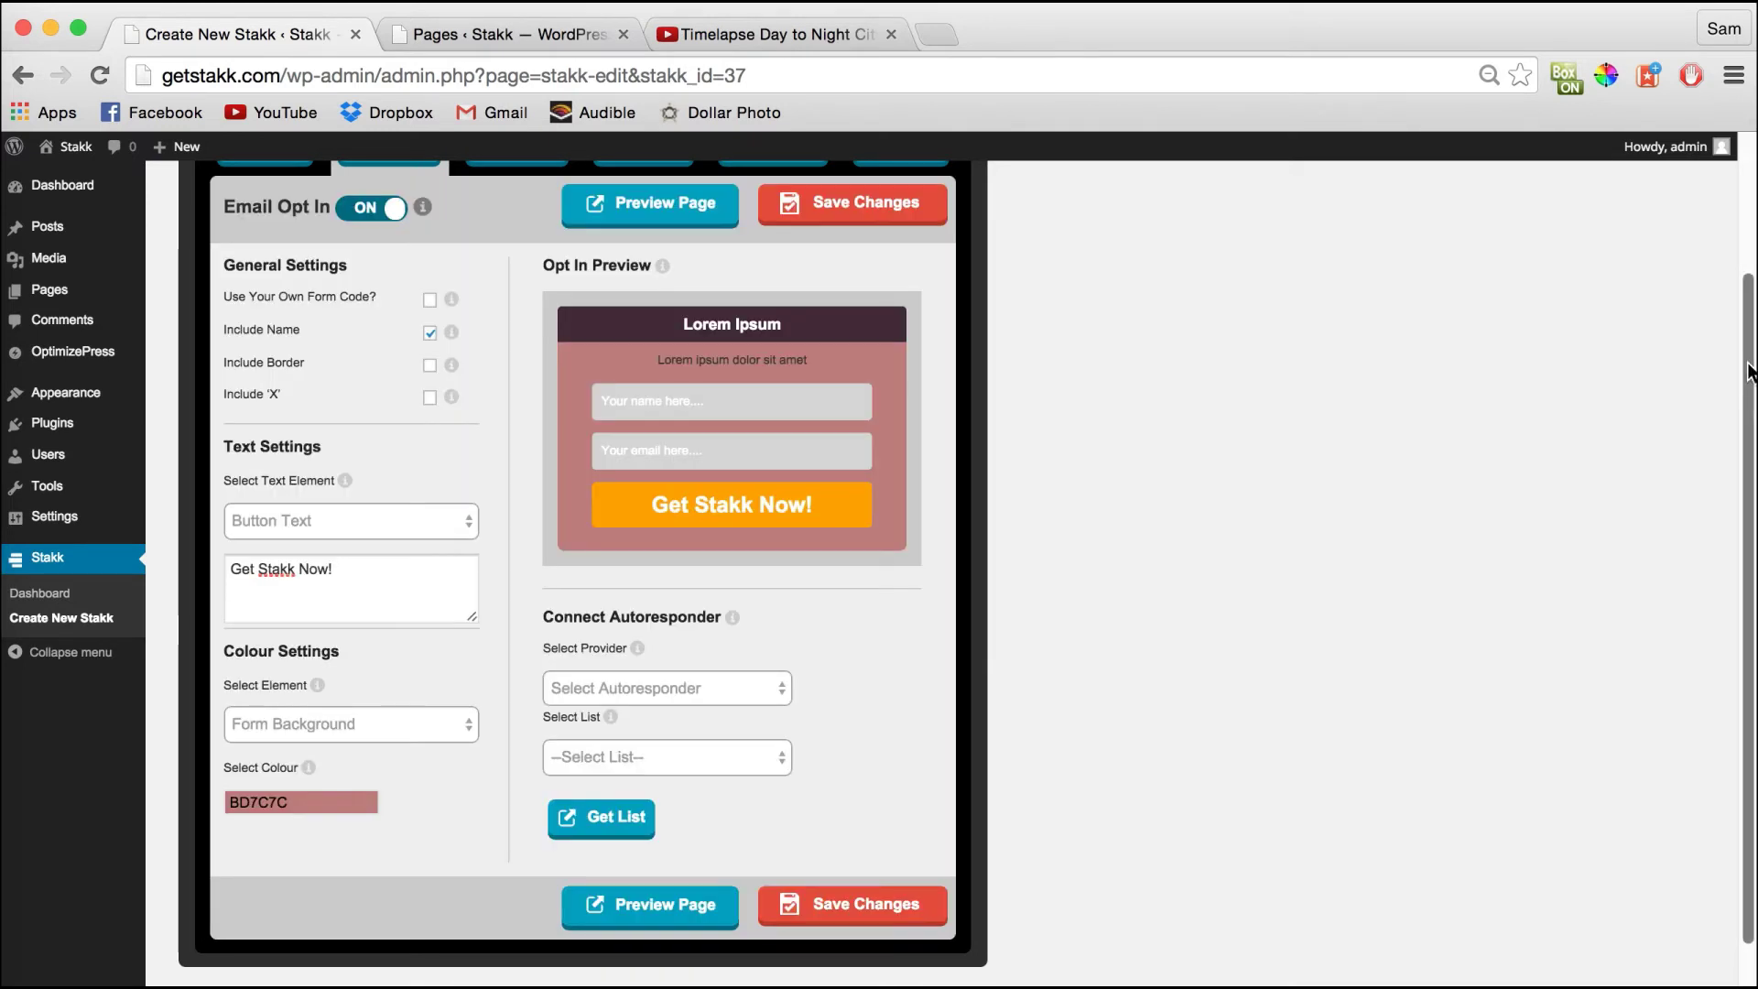
pyautogui.moveTo(1739, 392); pyautogui.dragTo(1749, 323)
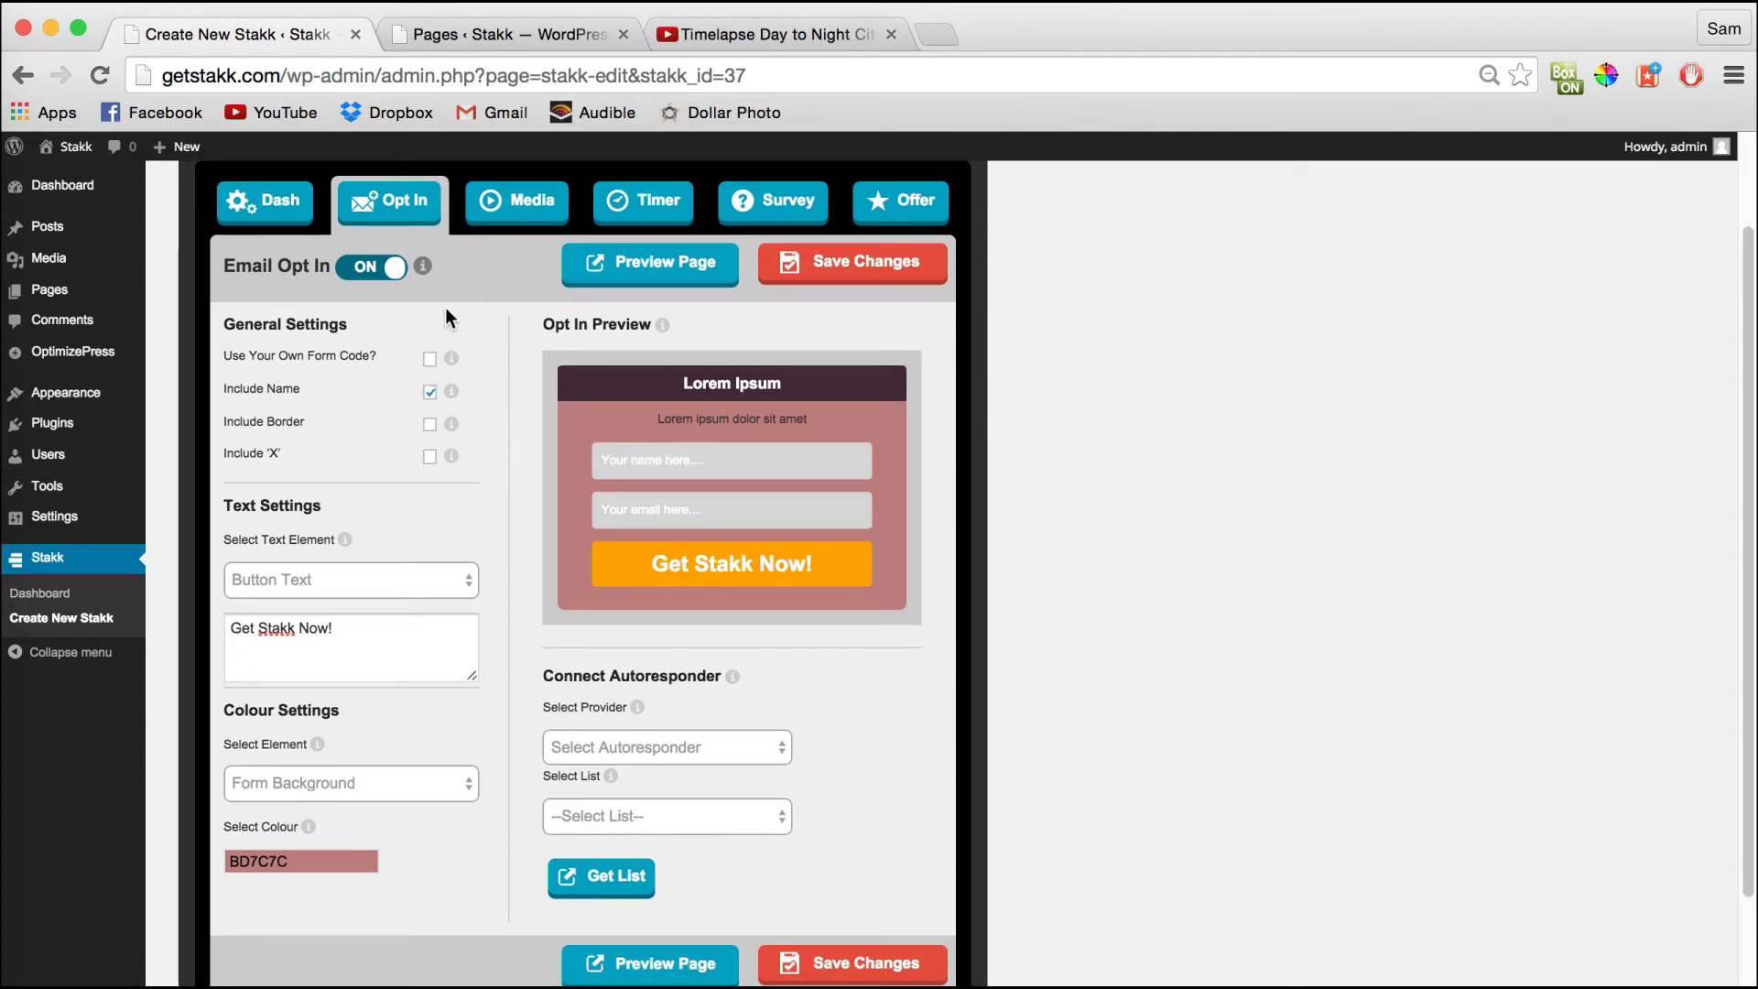
# Tick then untick 'Use Your Own Form Code?' to keep the built-in opt-in form
pyautogui.click(430, 359)
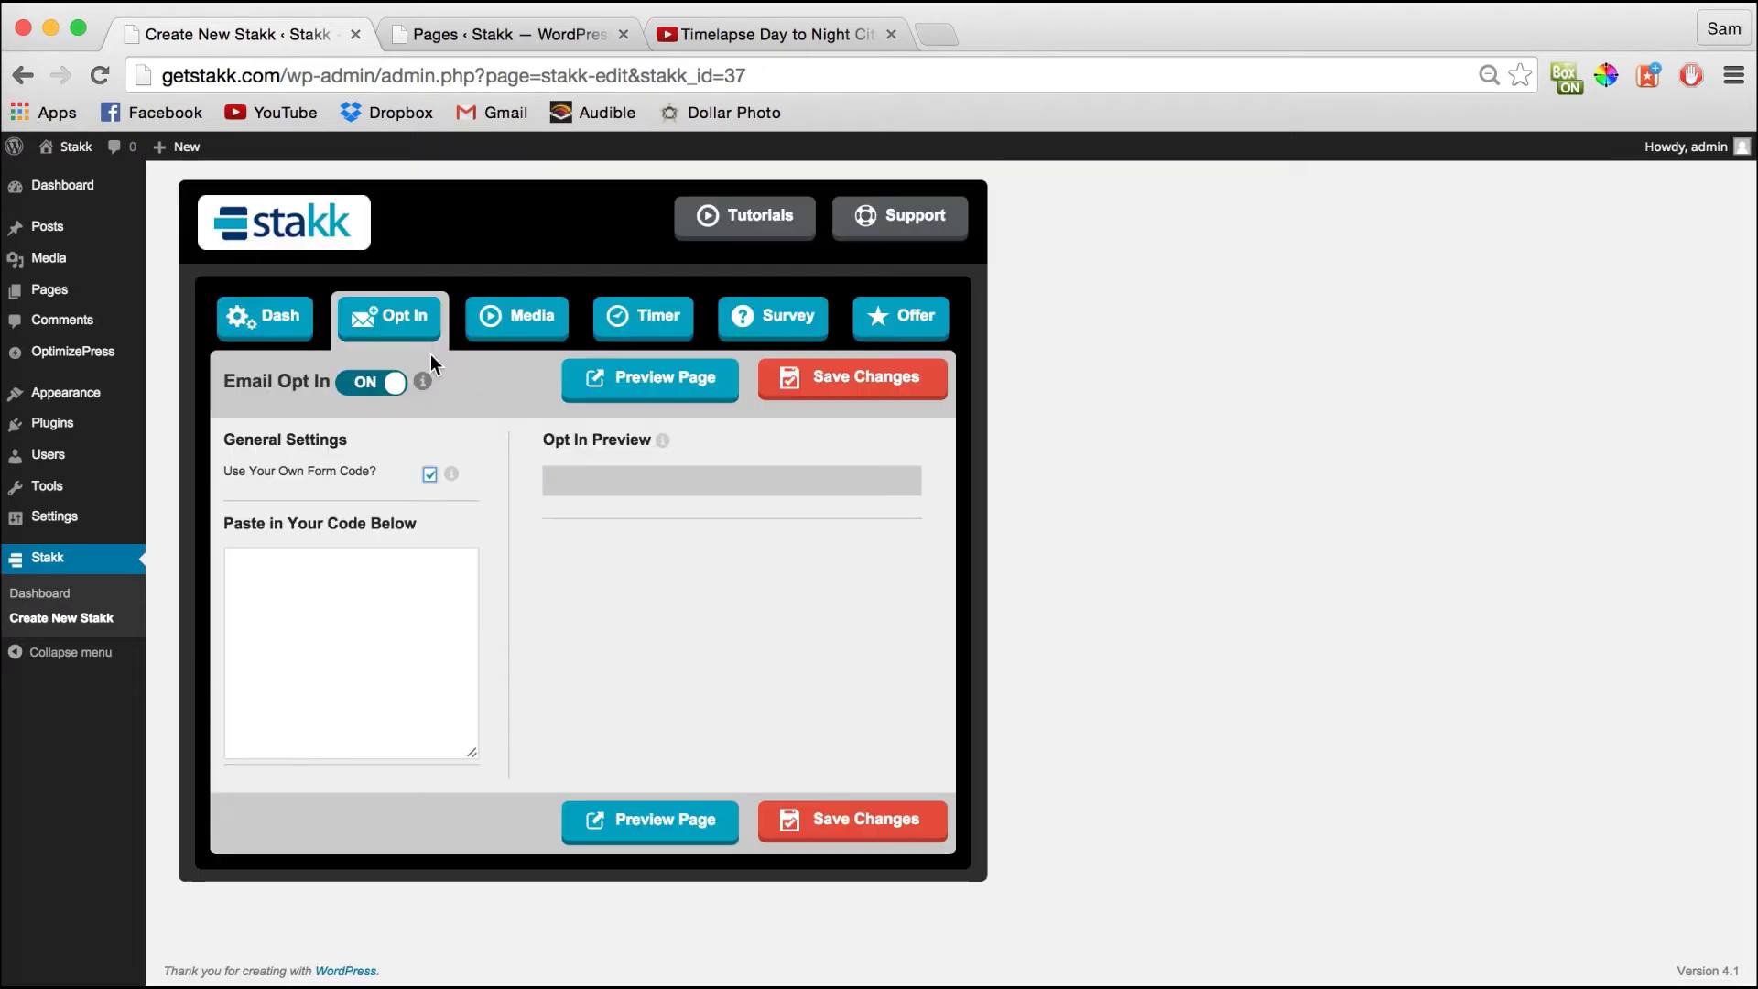
pyautogui.click(429, 474)
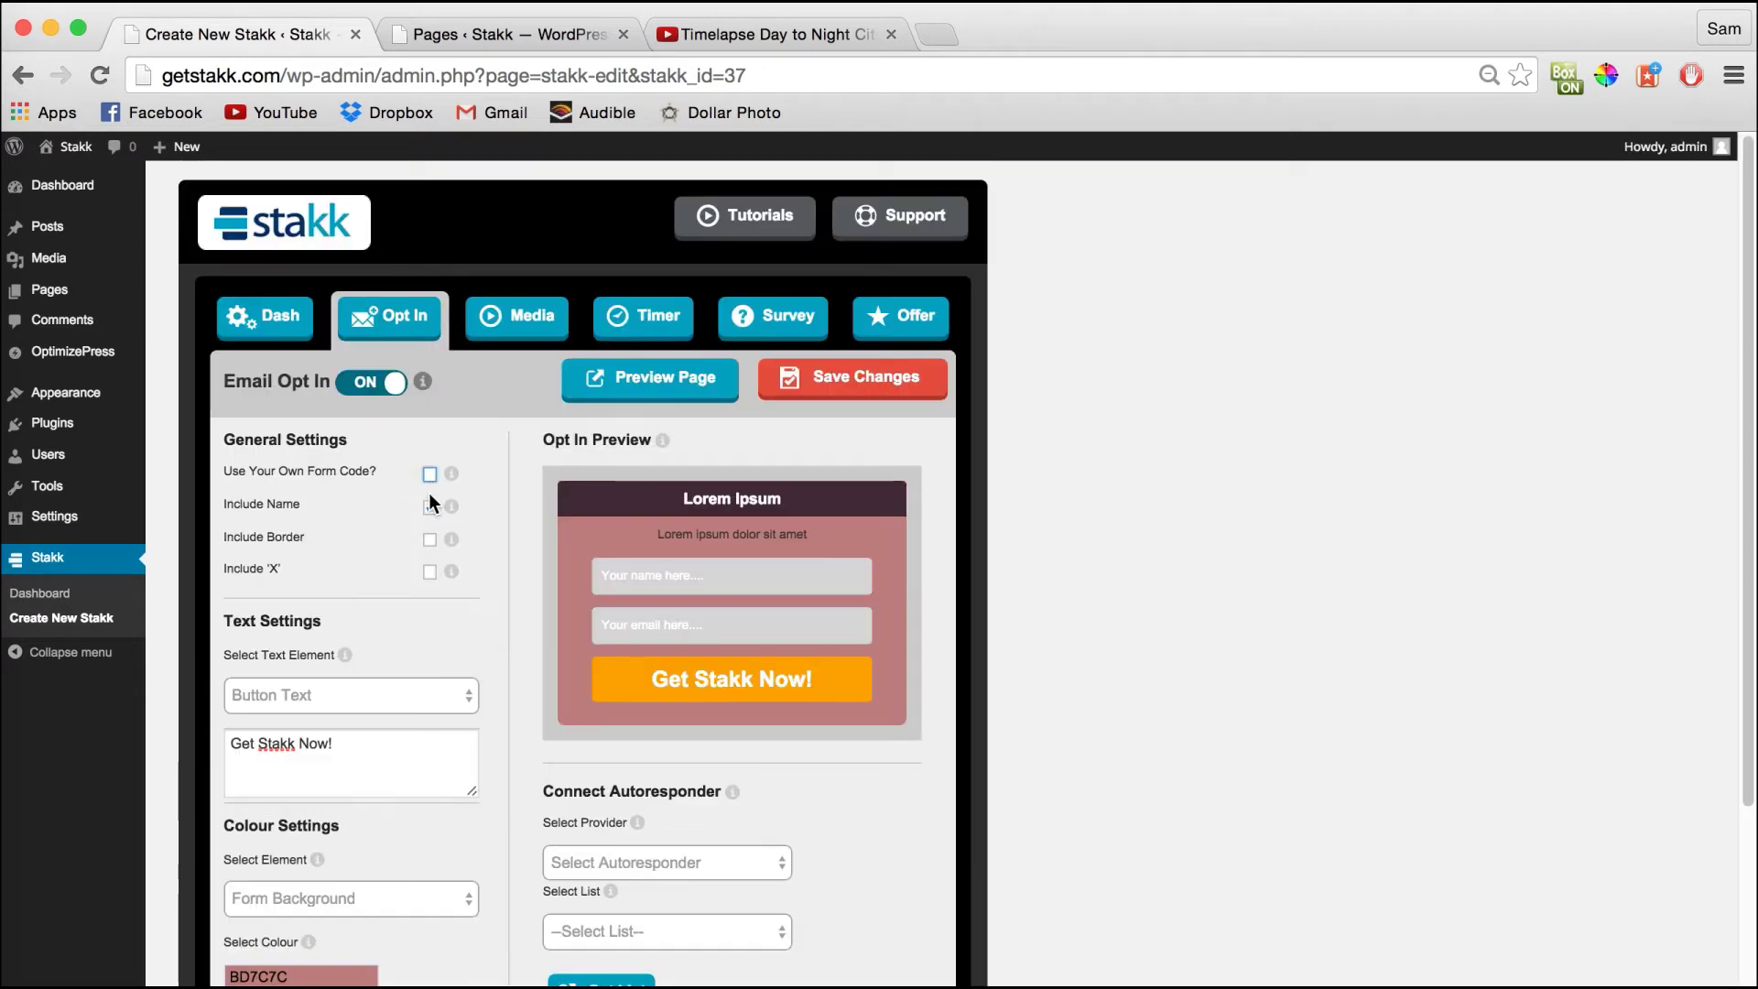
pyautogui.moveTo(1744, 284); pyautogui.dragTo(1712, 378)
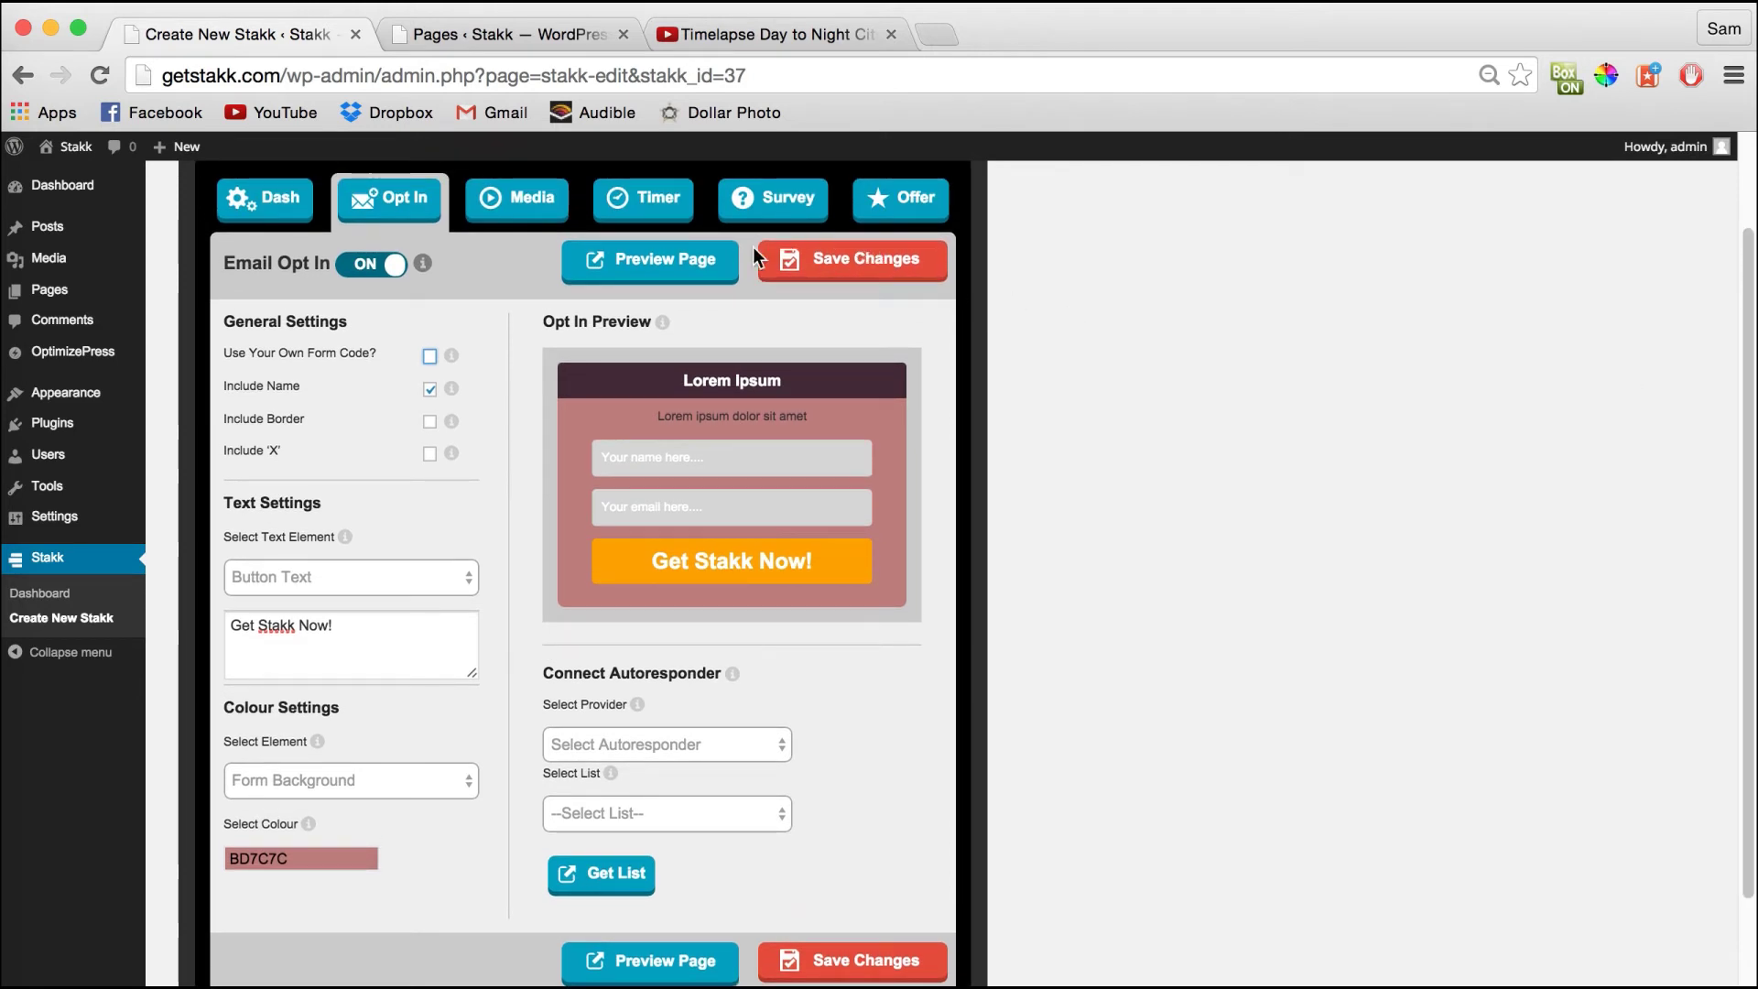
pyautogui.click(682, 266)
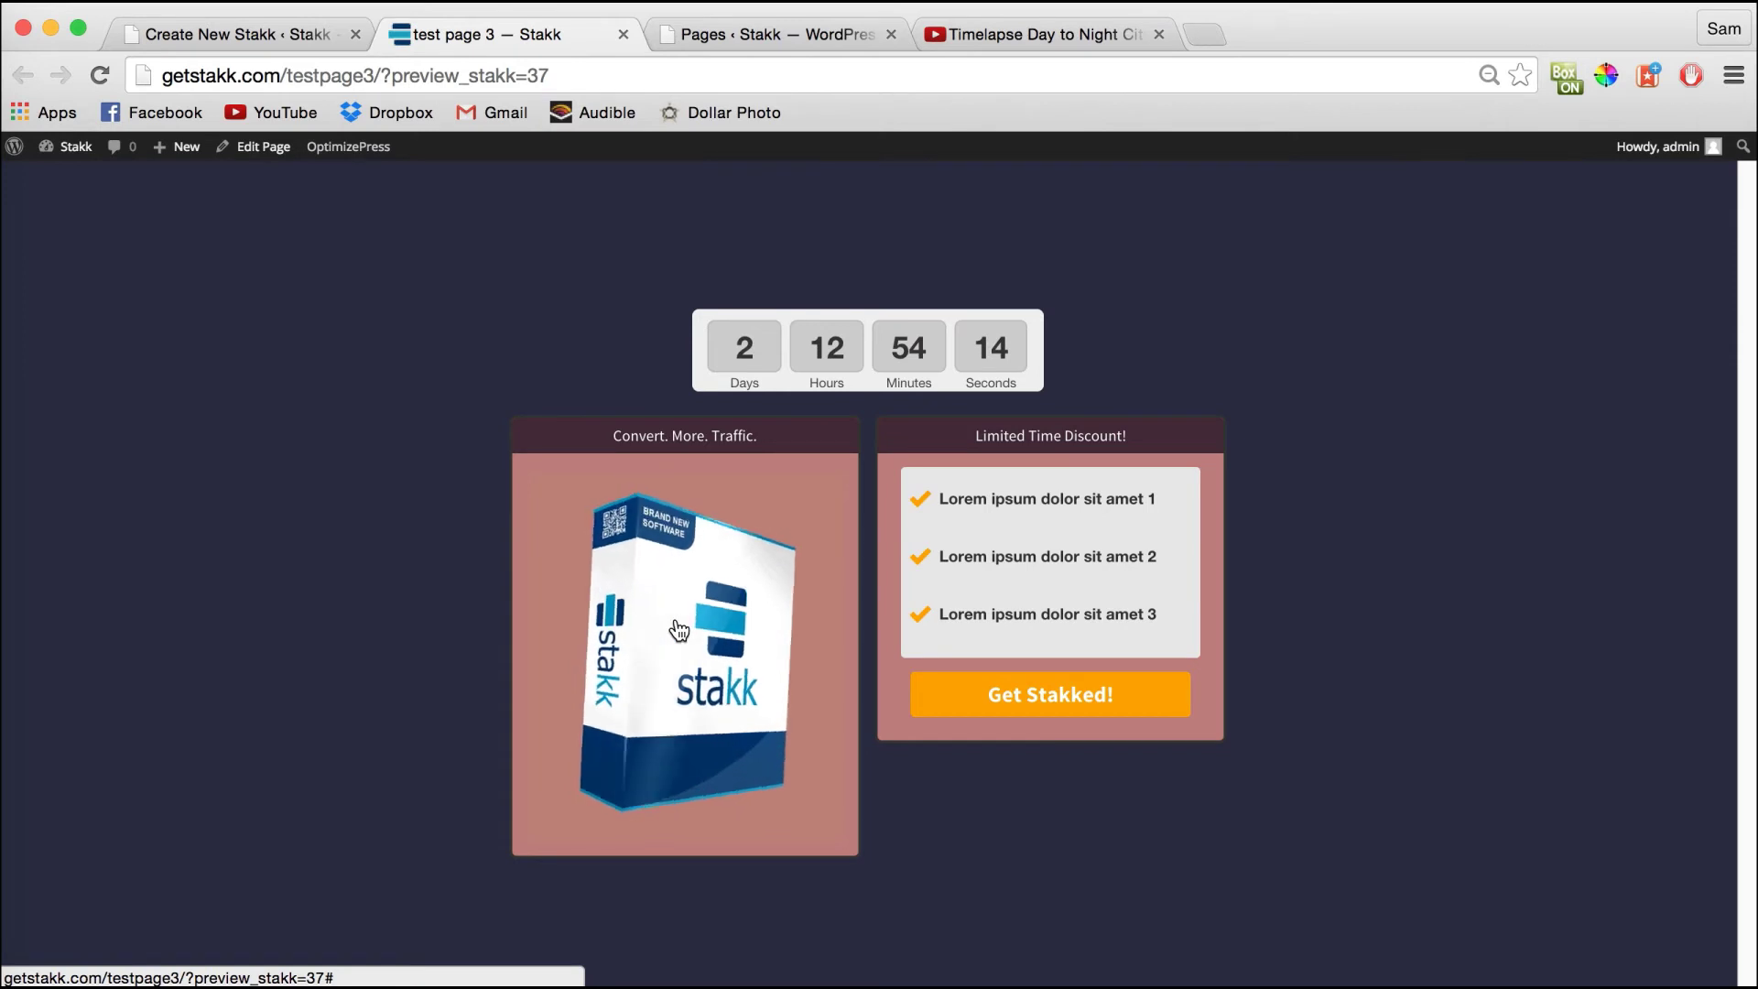
pyautogui.click(1060, 702)
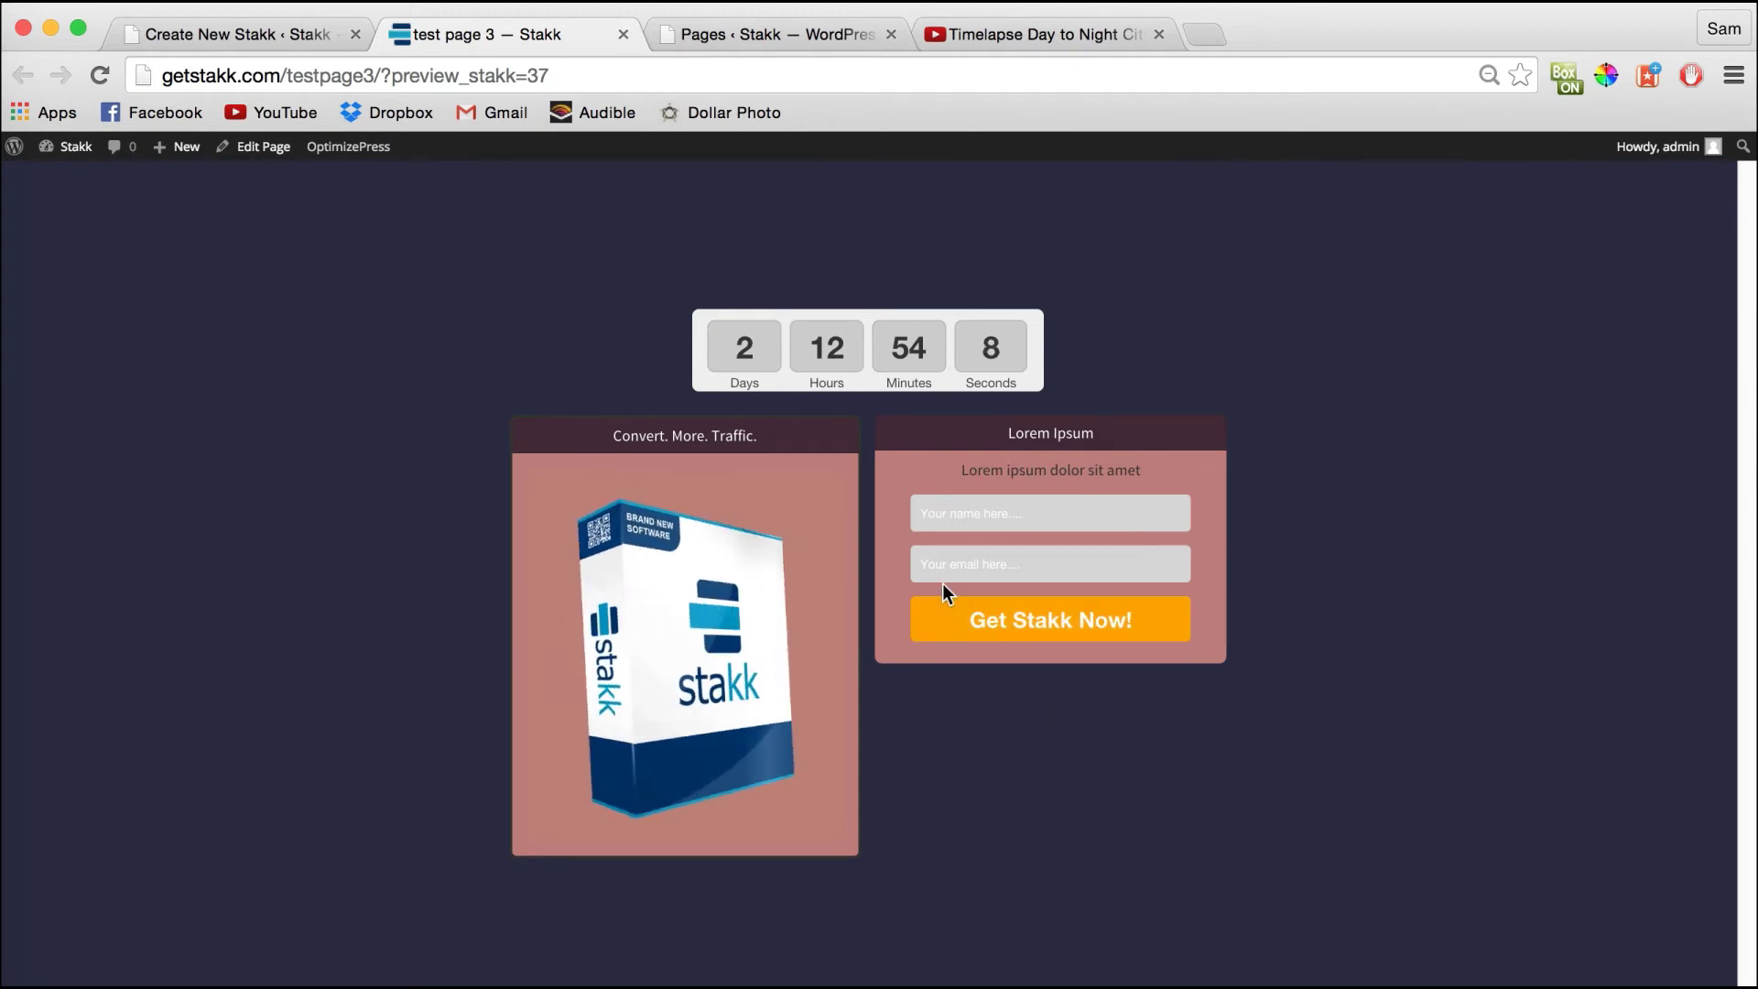
pyautogui.click(622, 35)
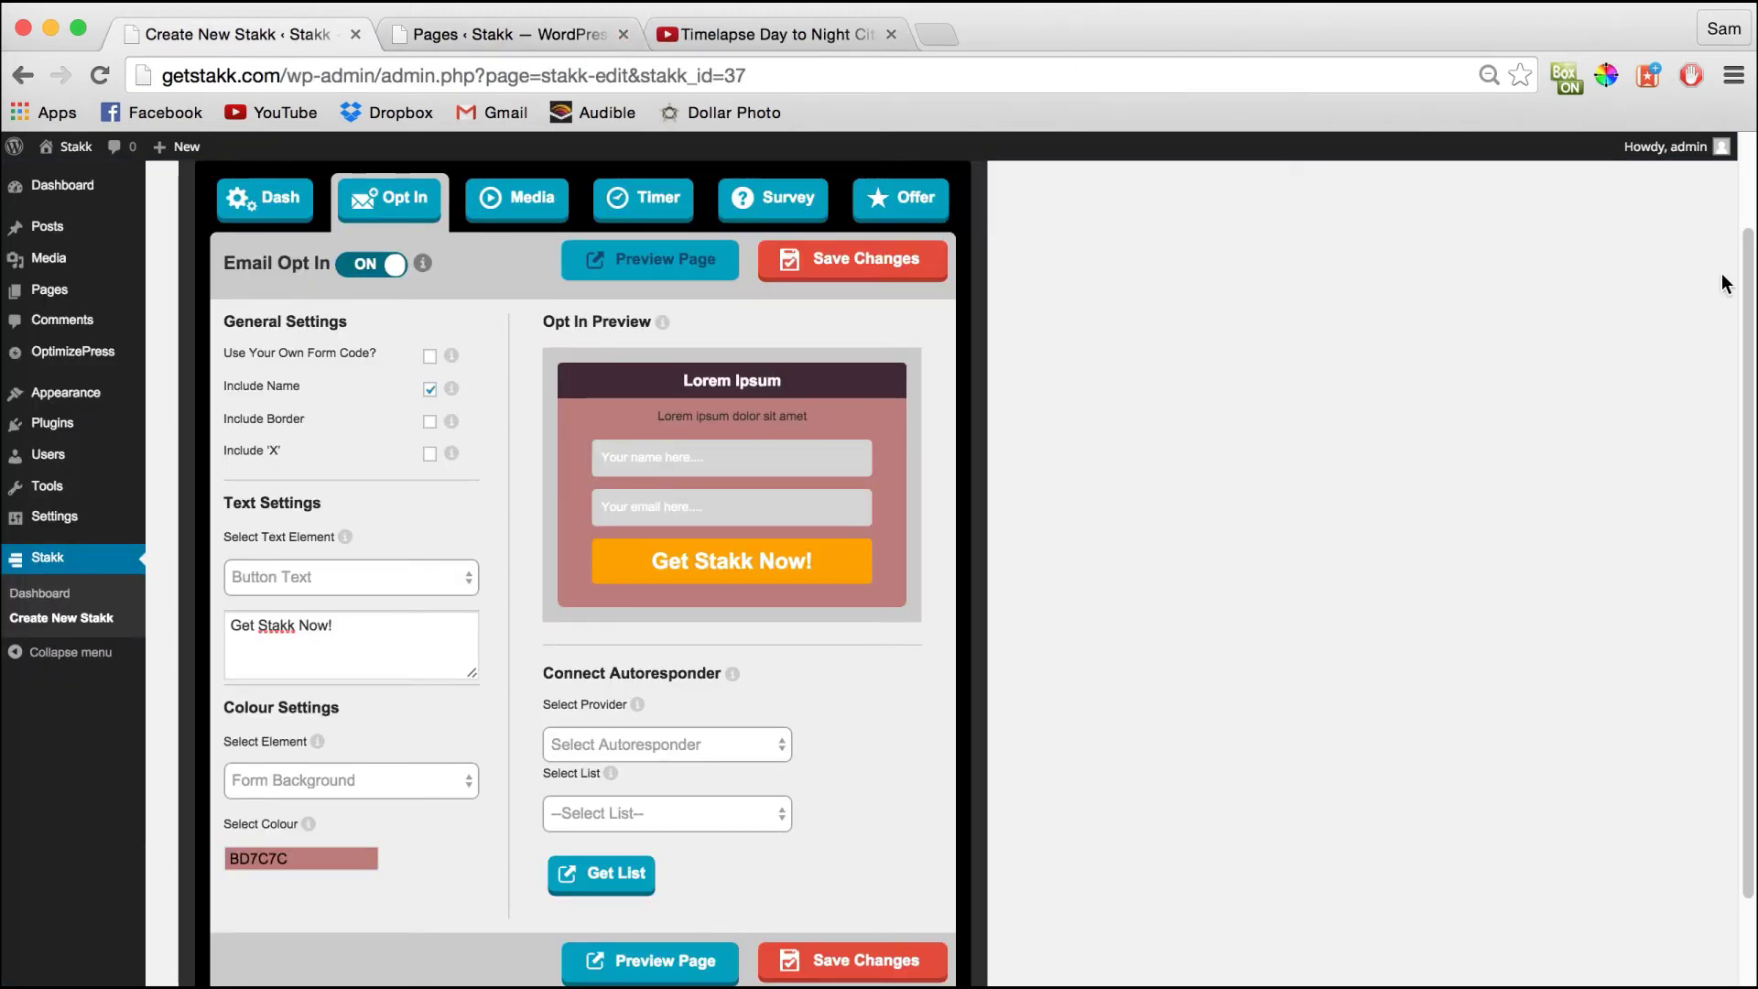
# In the Dash settings, switch the page background type from Color to Video
pyautogui.moveTo(1742, 265)
pyautogui.mouseDown()
pyautogui.moveTo(1743, 300)
pyautogui.moveTo(1739, 204)
pyautogui.moveTo(1736, 256)
pyautogui.mouseUp()
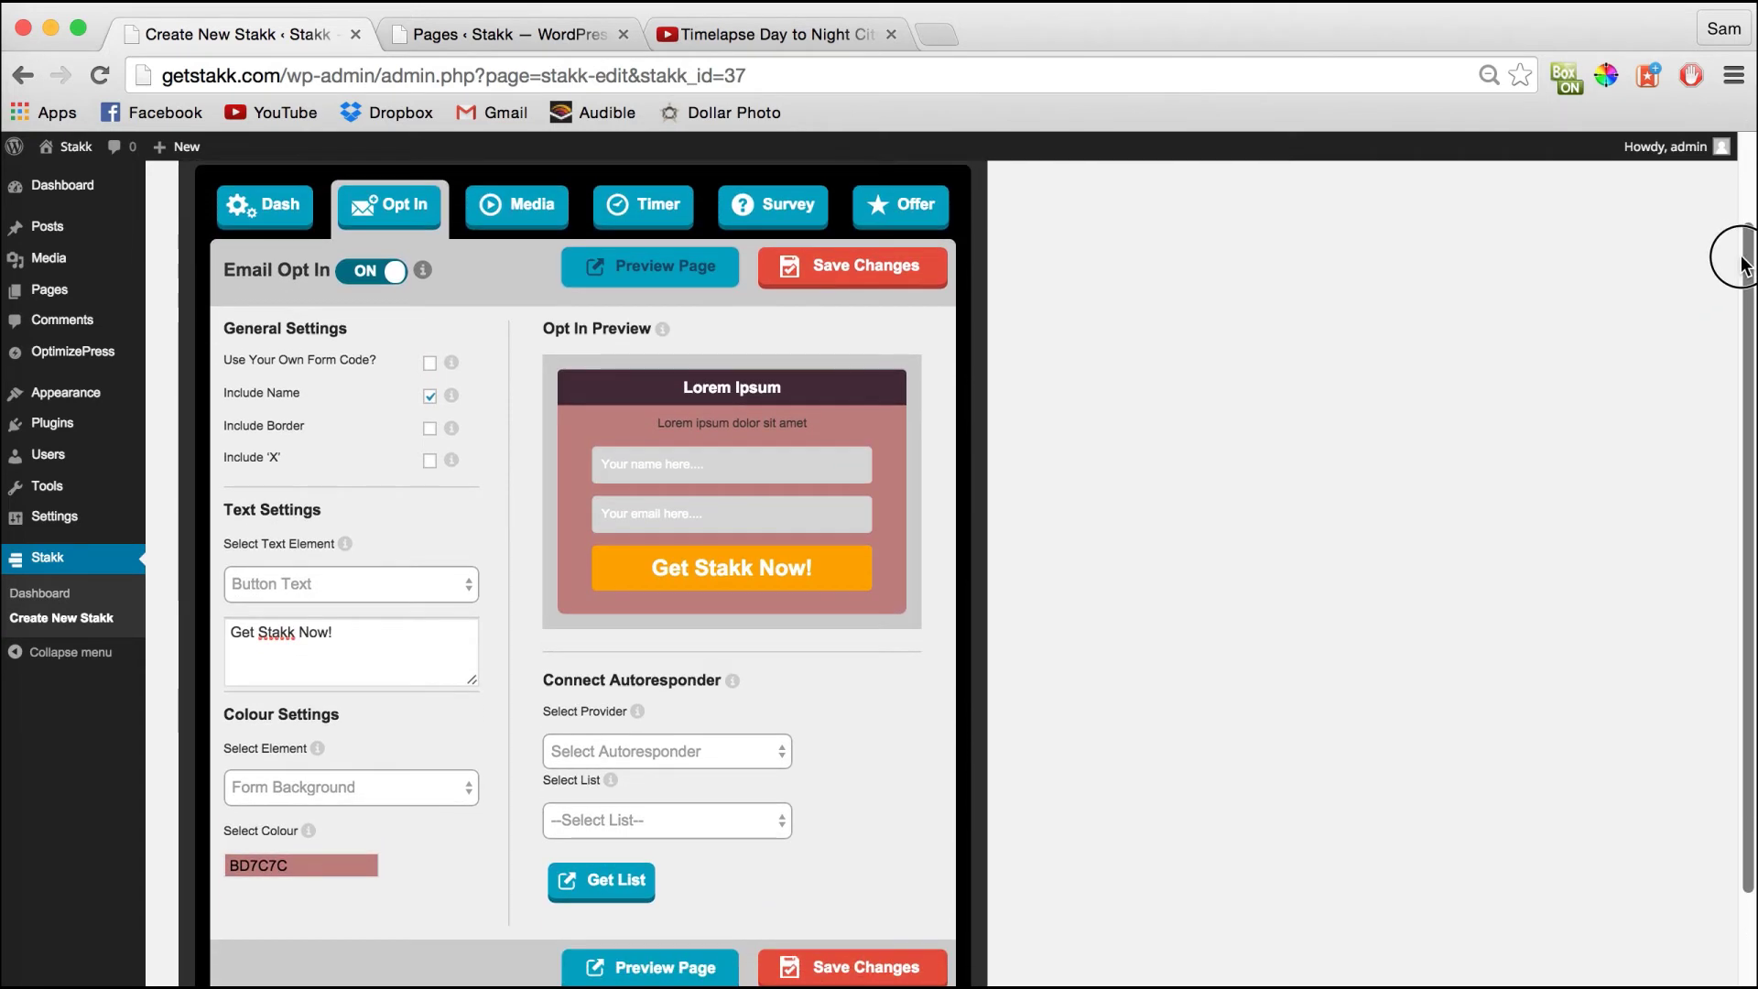
pyautogui.click(269, 210)
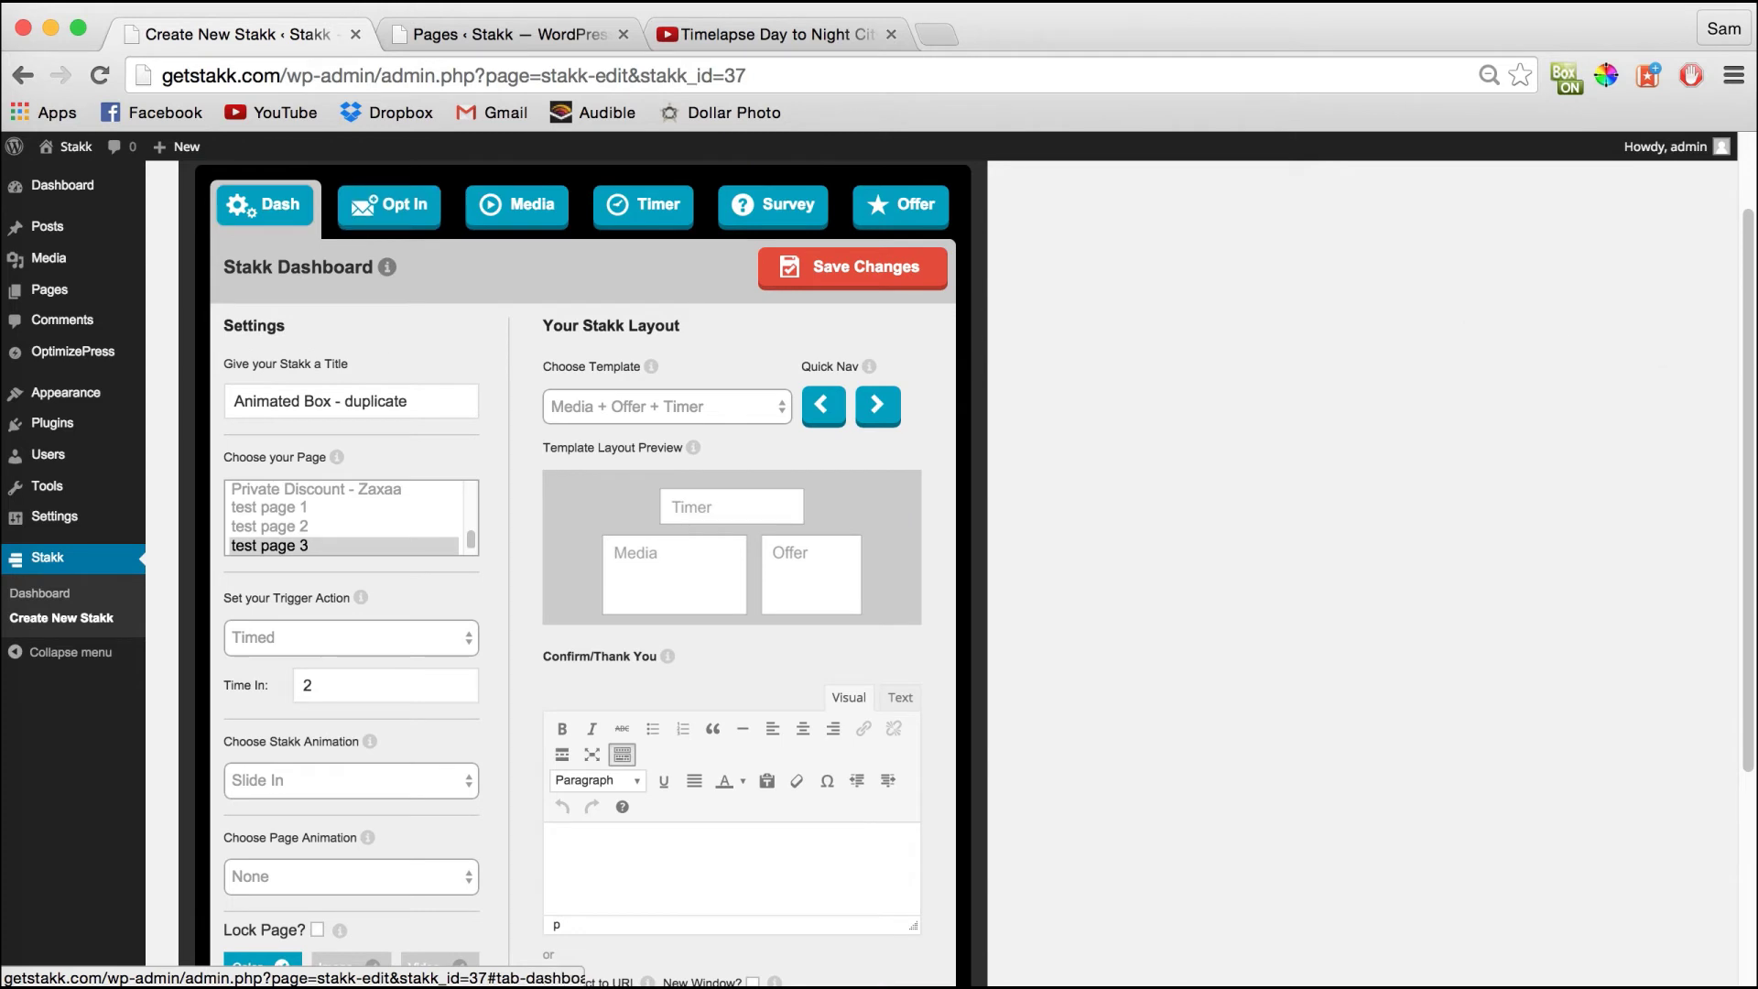
pyautogui.scroll(-5, 1730, 467)
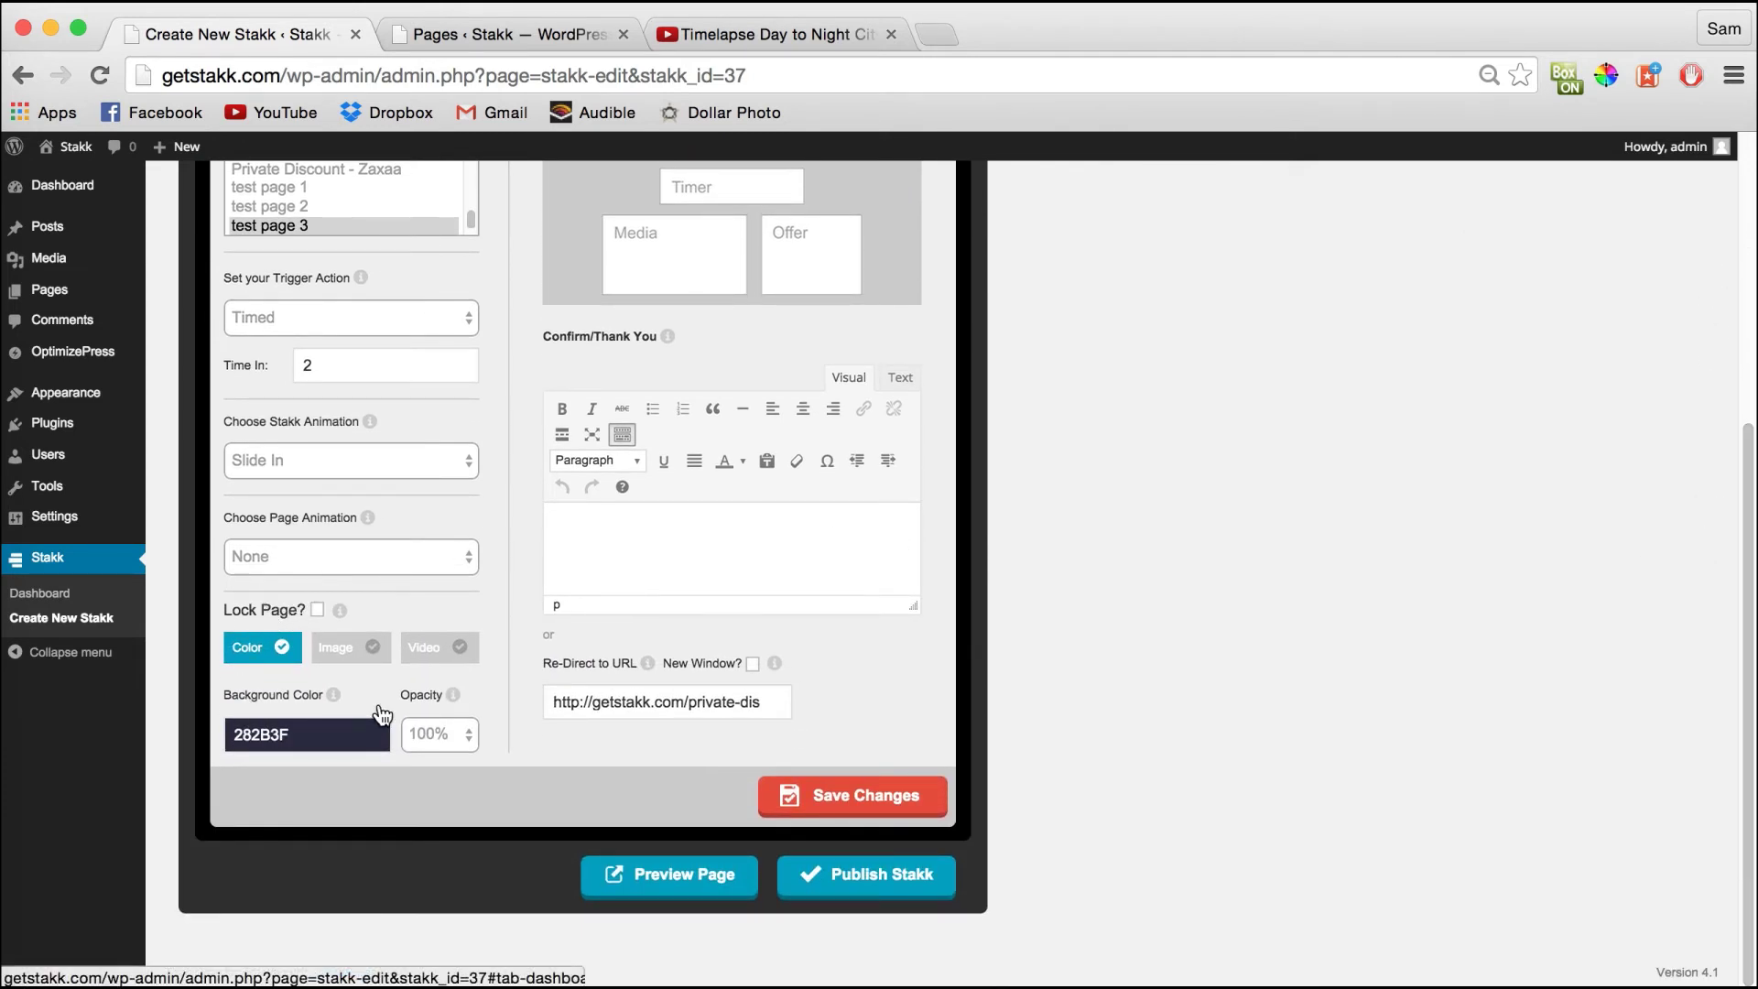
pyautogui.click(437, 653)
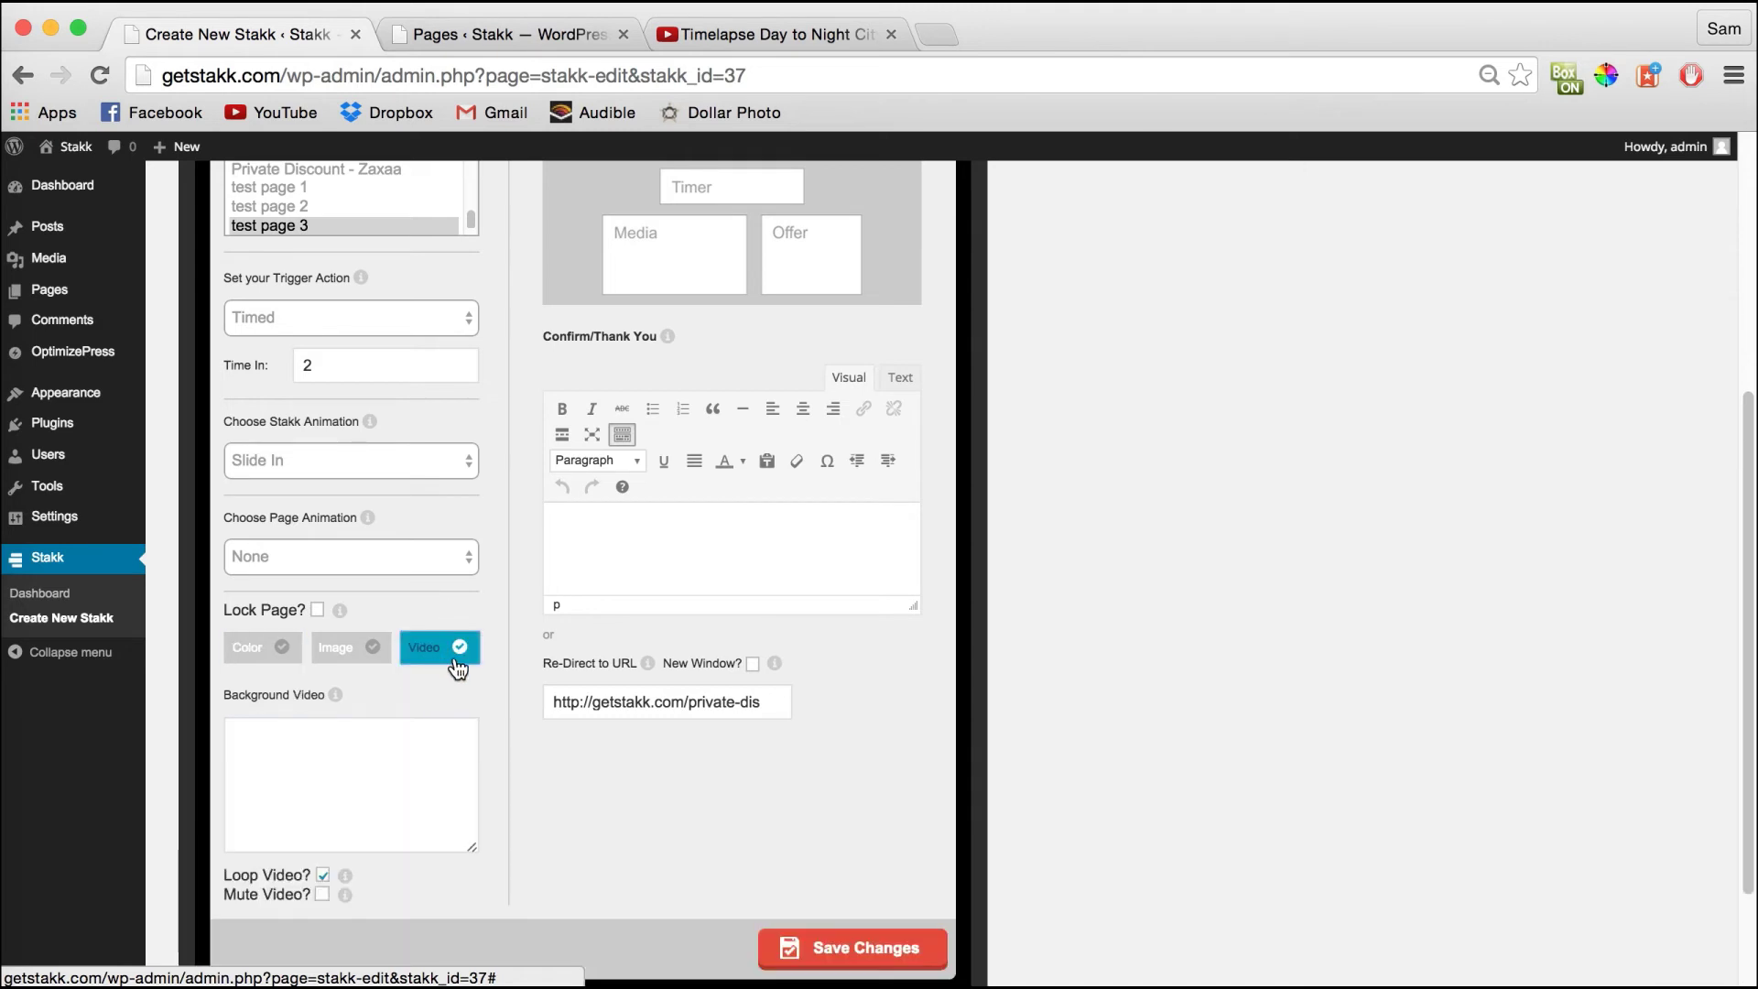
pyautogui.scroll(-2, 1747, 488)
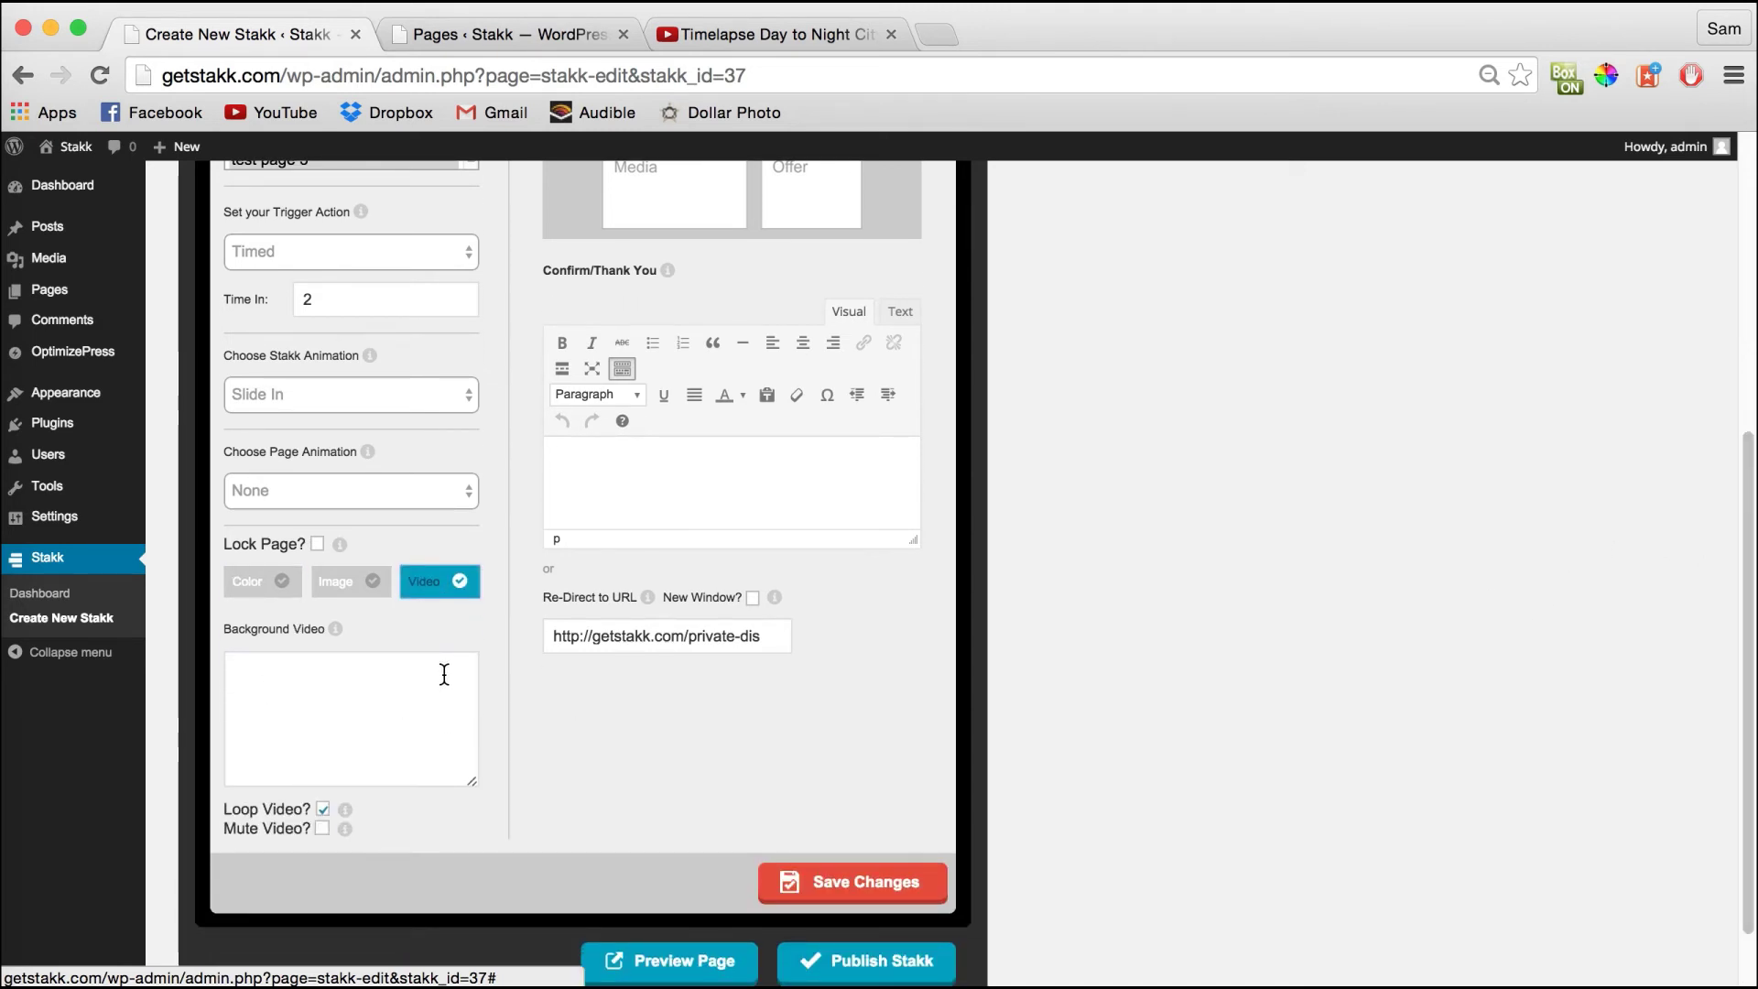
# Copy the Timelapse Day to Night City Traffic YouTube URL into the stakk's Background Video field
pyautogui.click(781, 31)
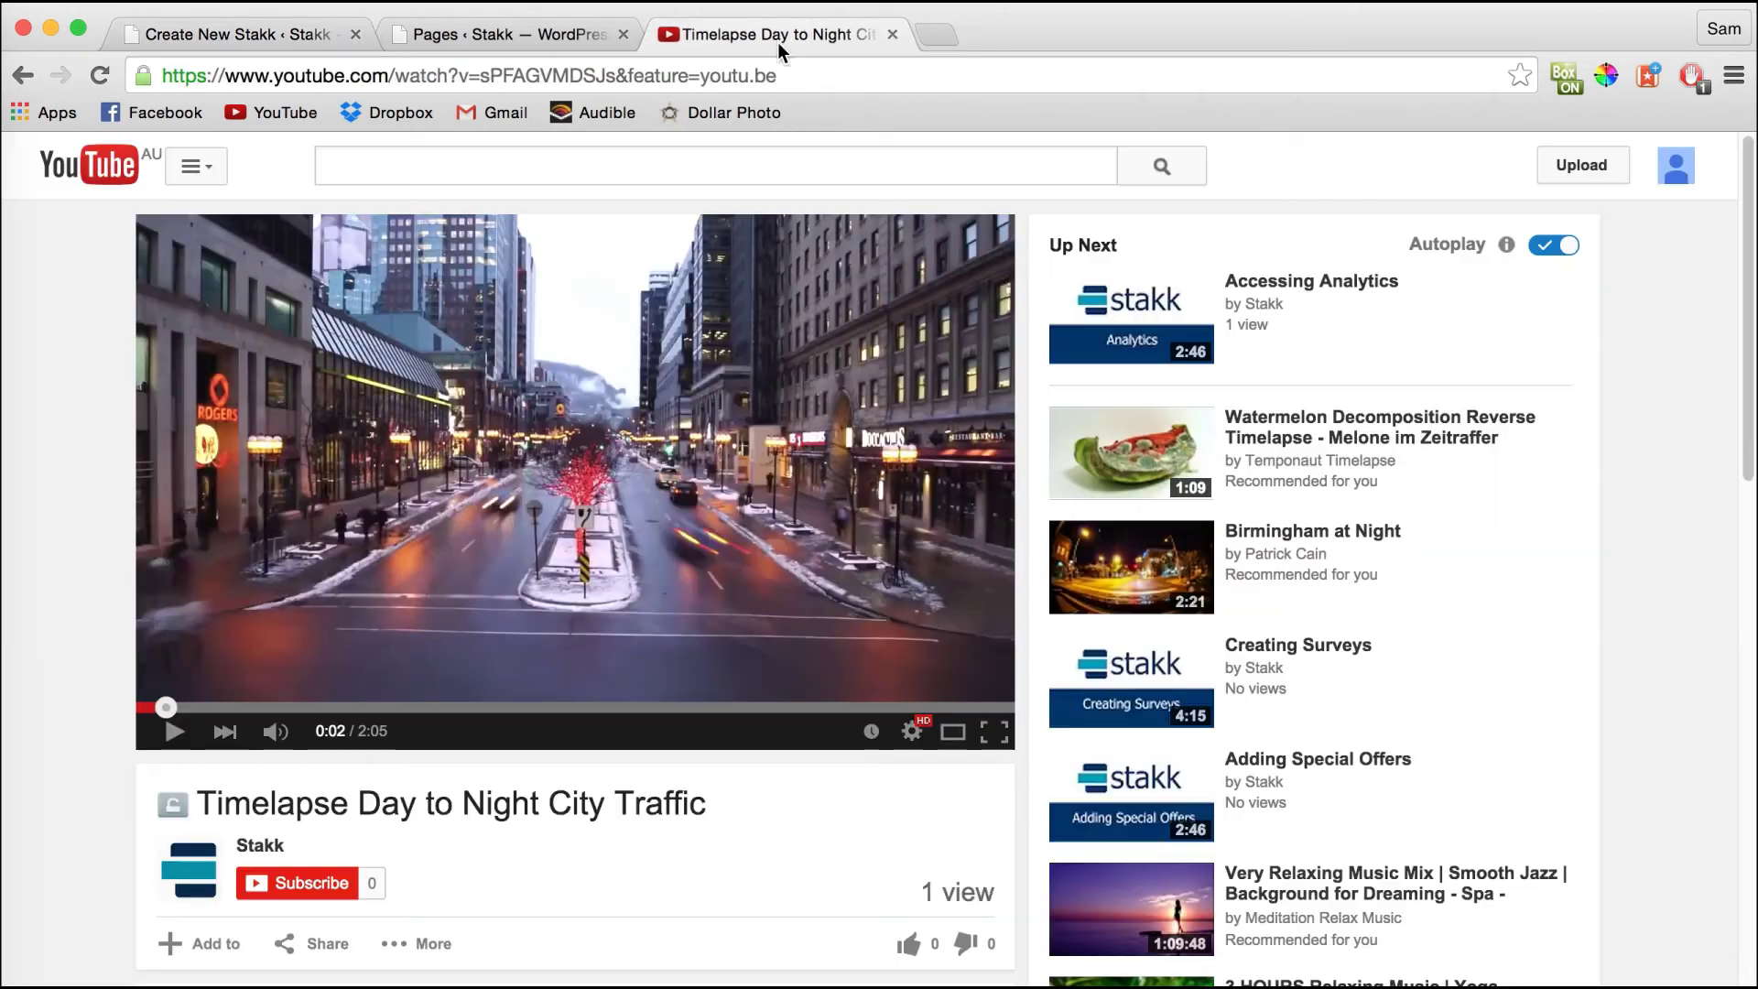
pyautogui.click(849, 73)
pyautogui.press('super+c')
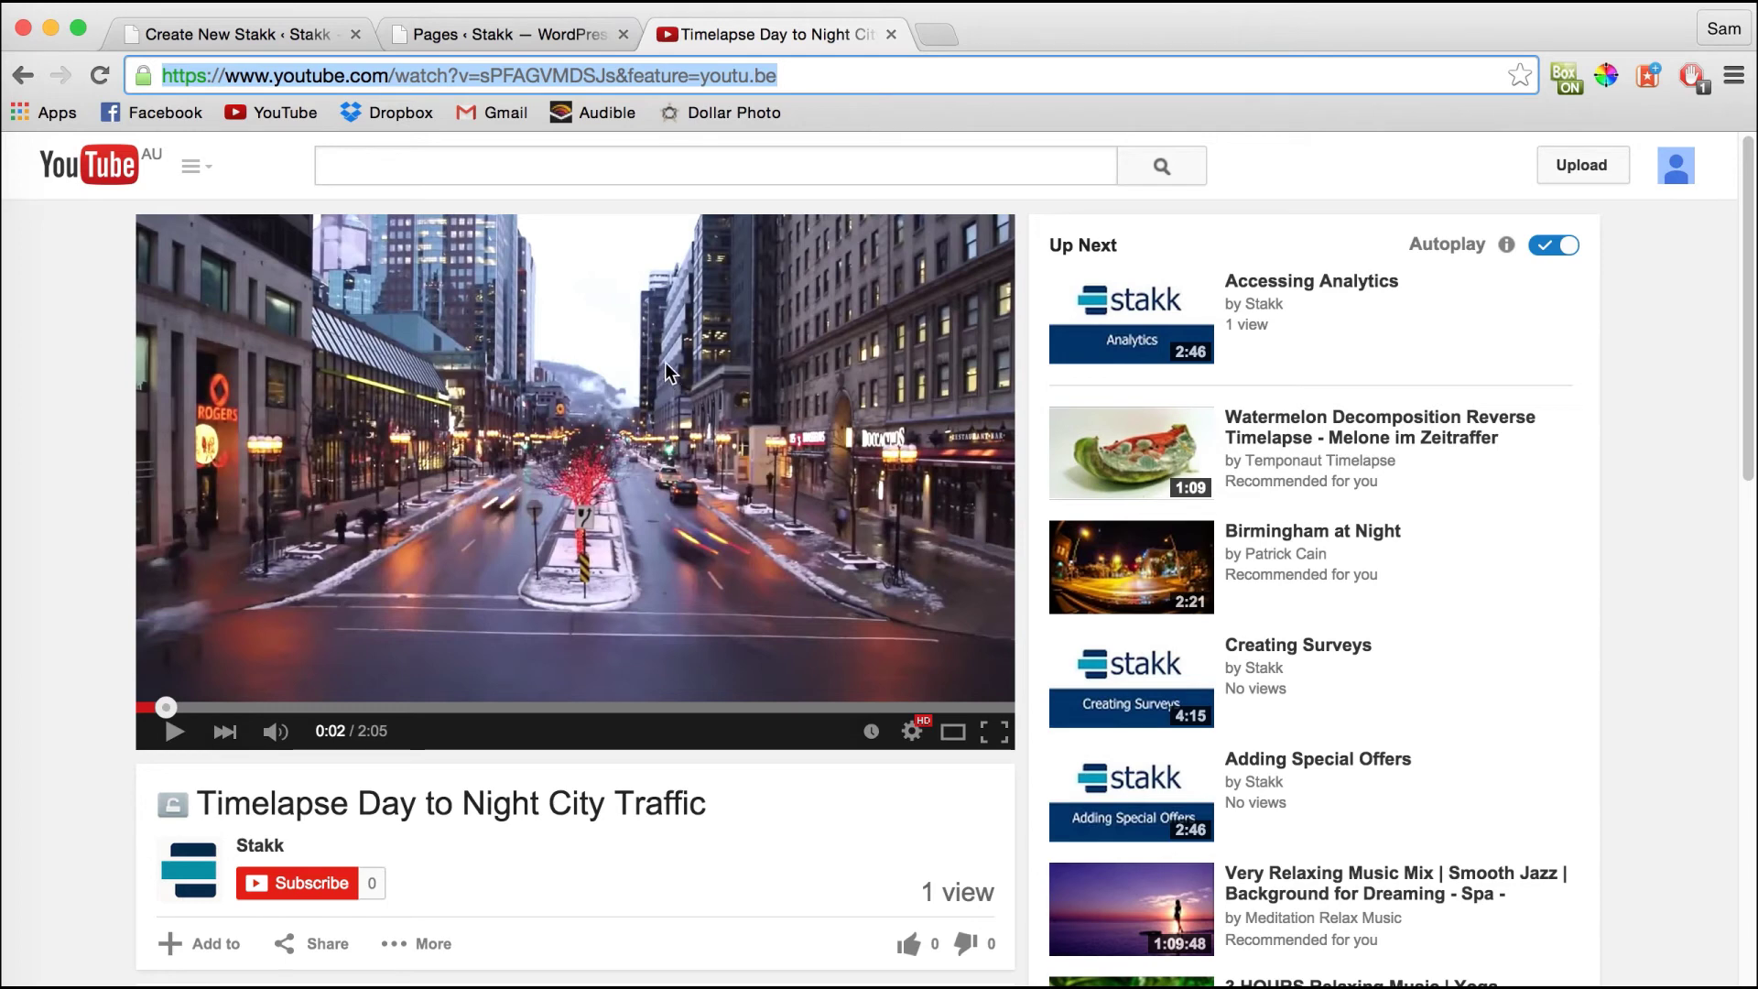
pyautogui.click(244, 30)
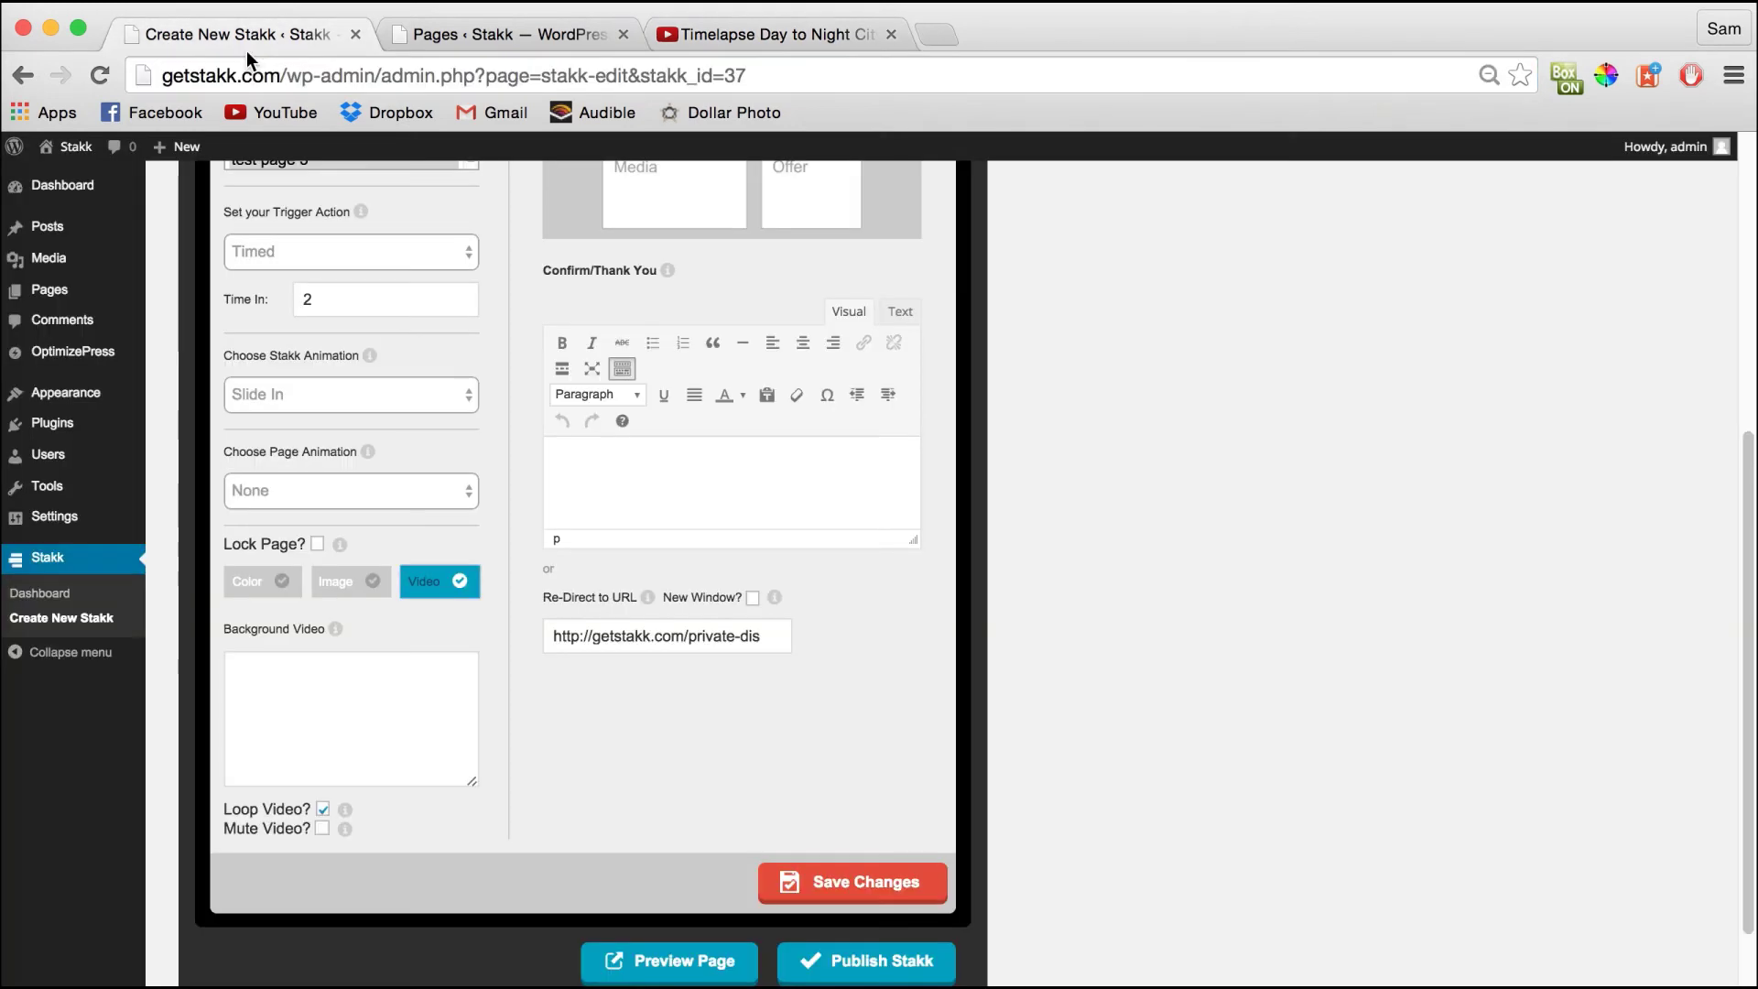
pyautogui.click(365, 701)
pyautogui.press('super+v')
pyautogui.click(490, 779)
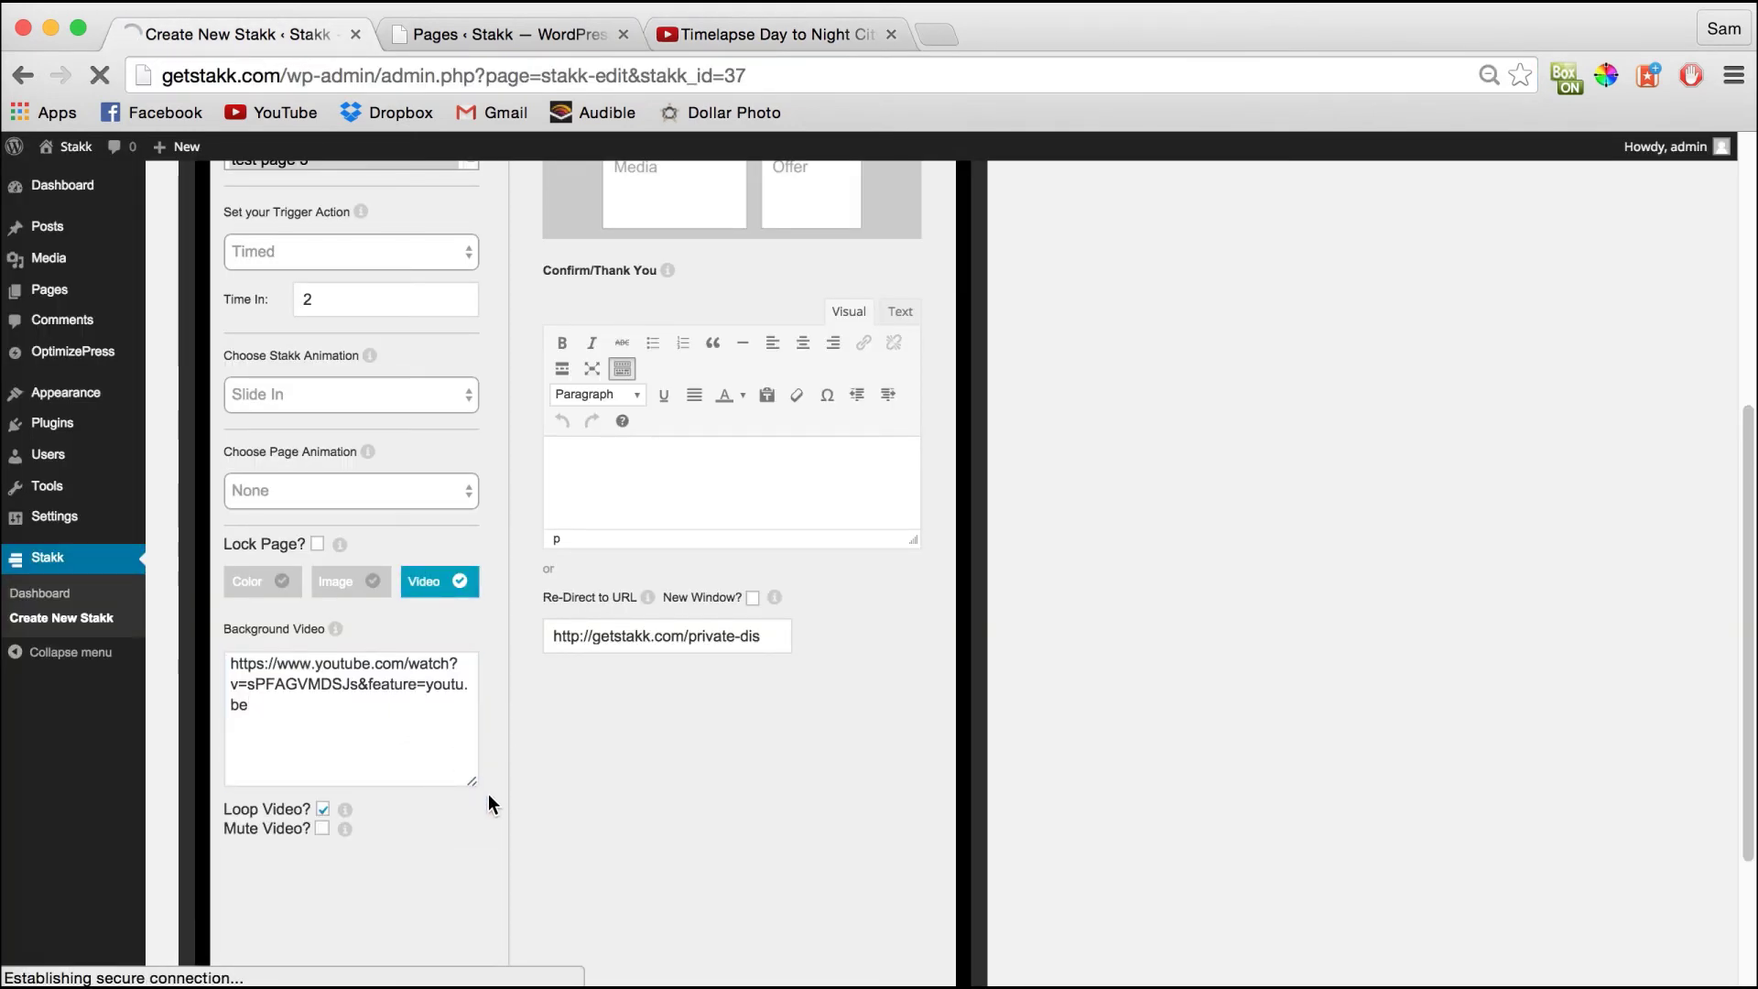
# Save the stakk's changes and publish it
pyautogui.scroll(-5, 1161, 645)
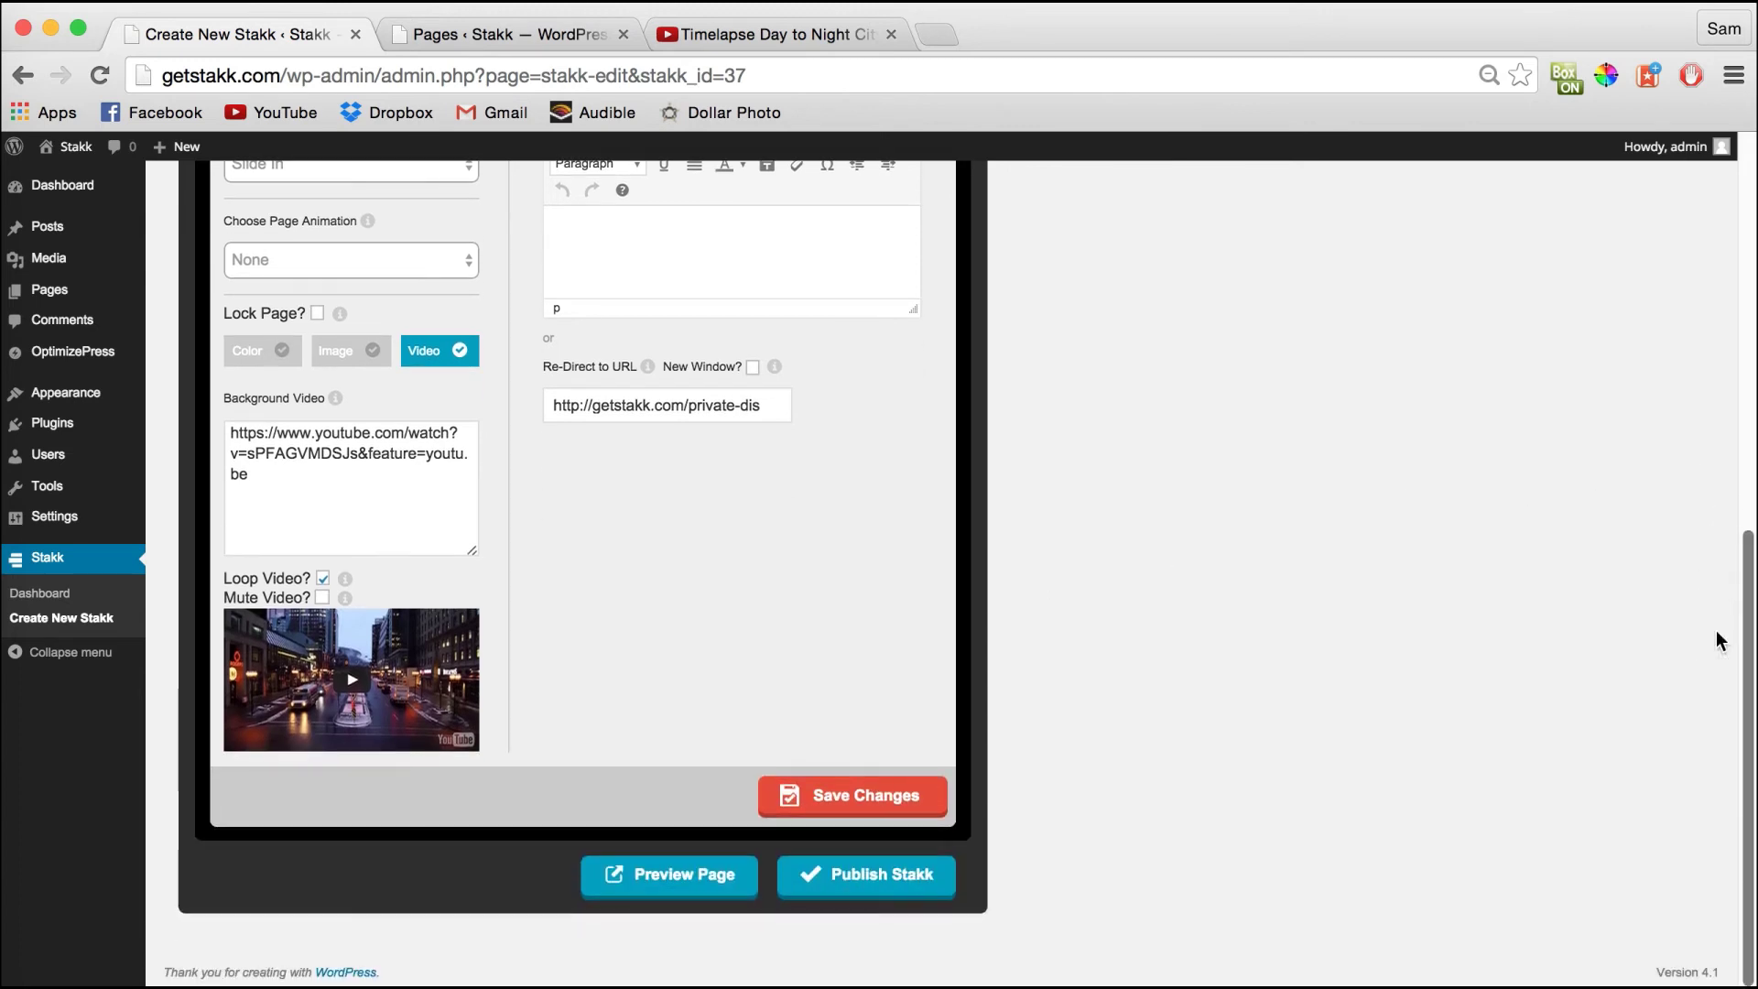
pyautogui.click(877, 804)
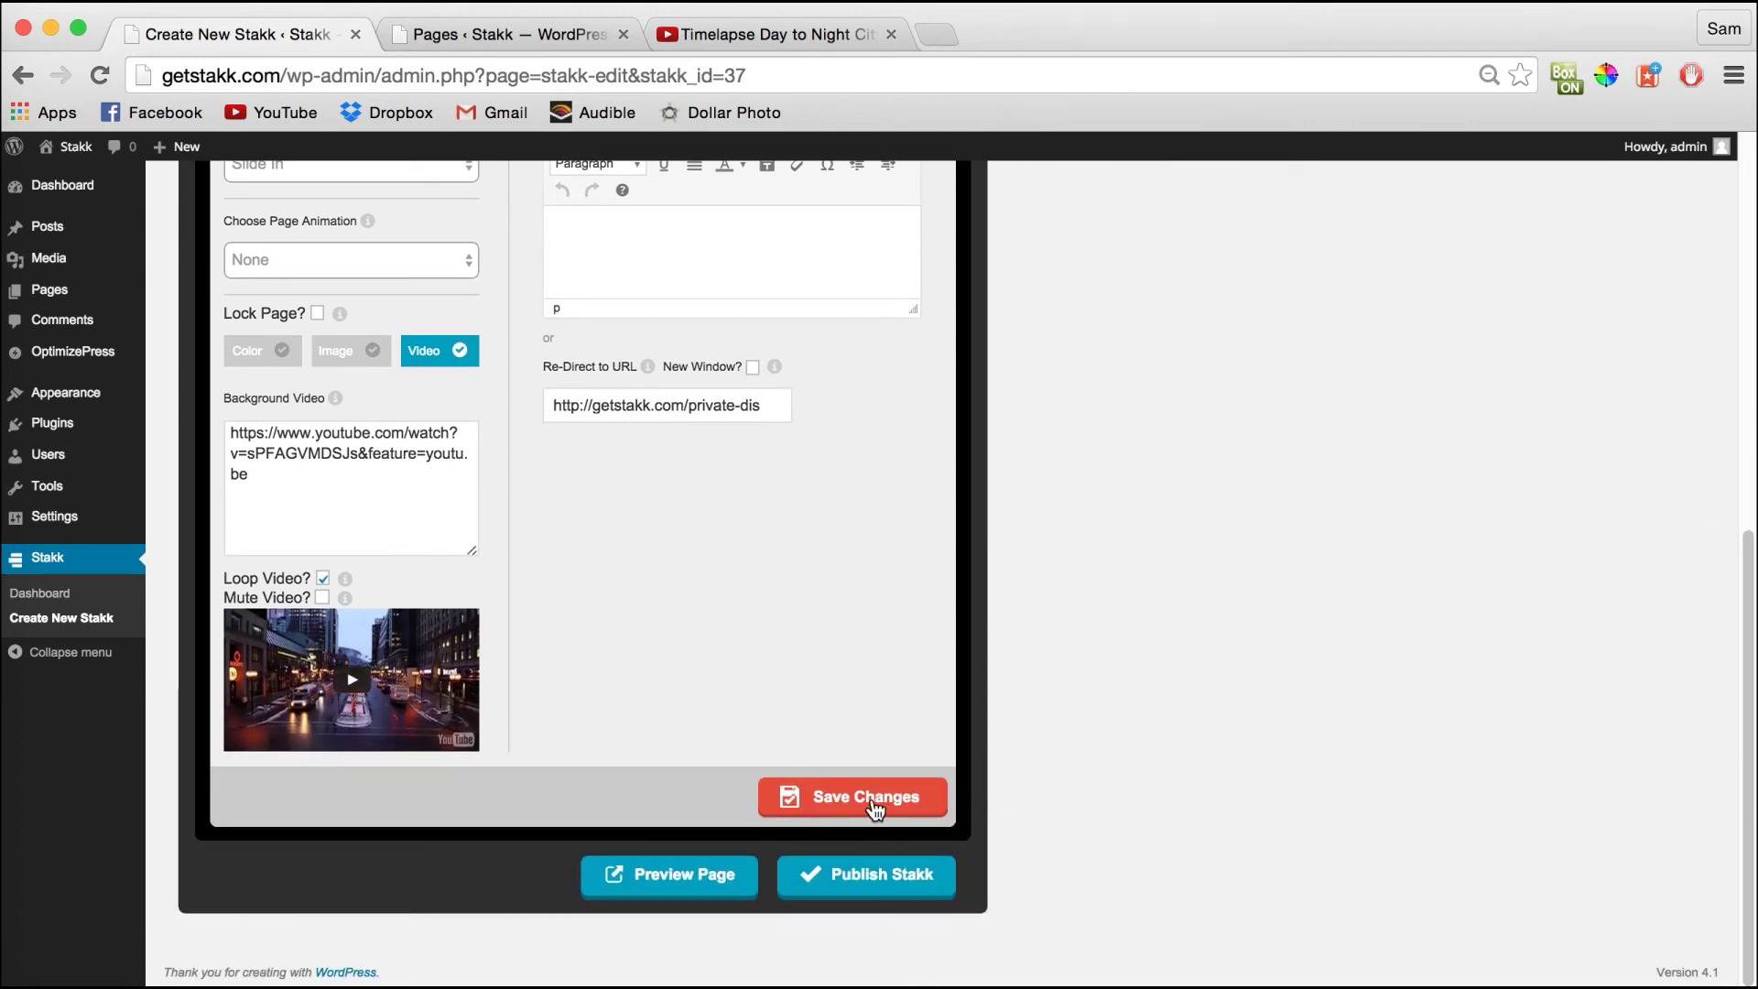
pyautogui.click(873, 804)
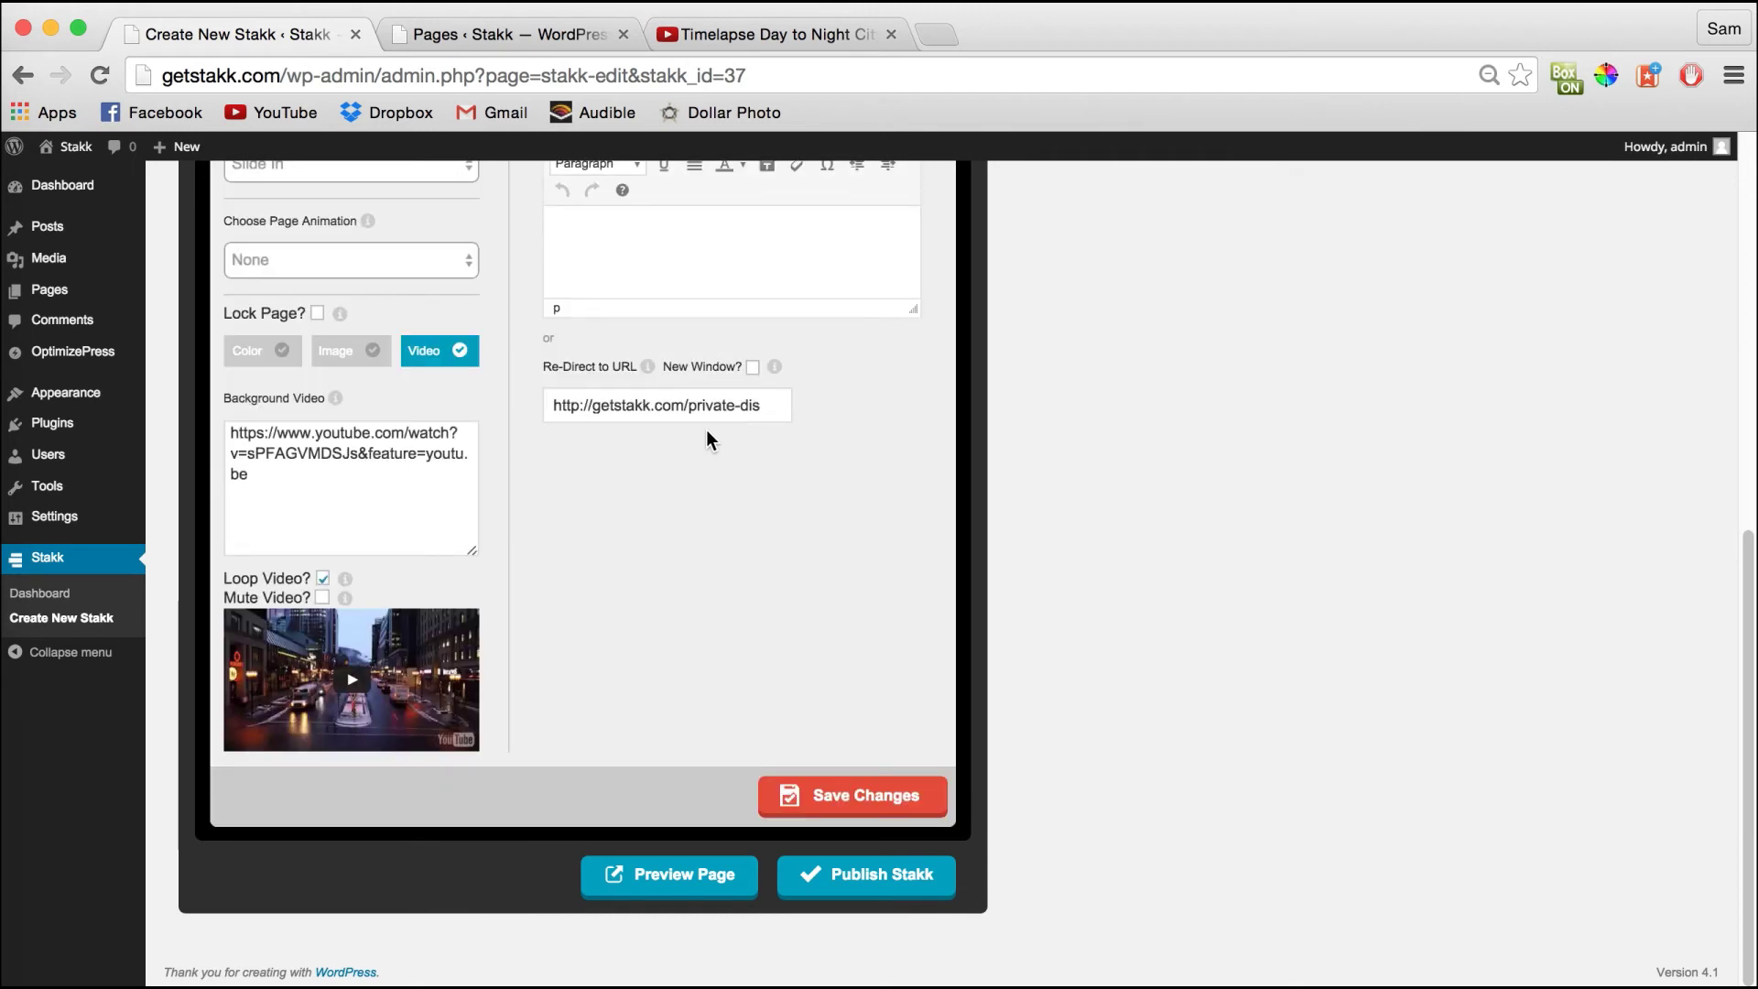
pyautogui.click(884, 884)
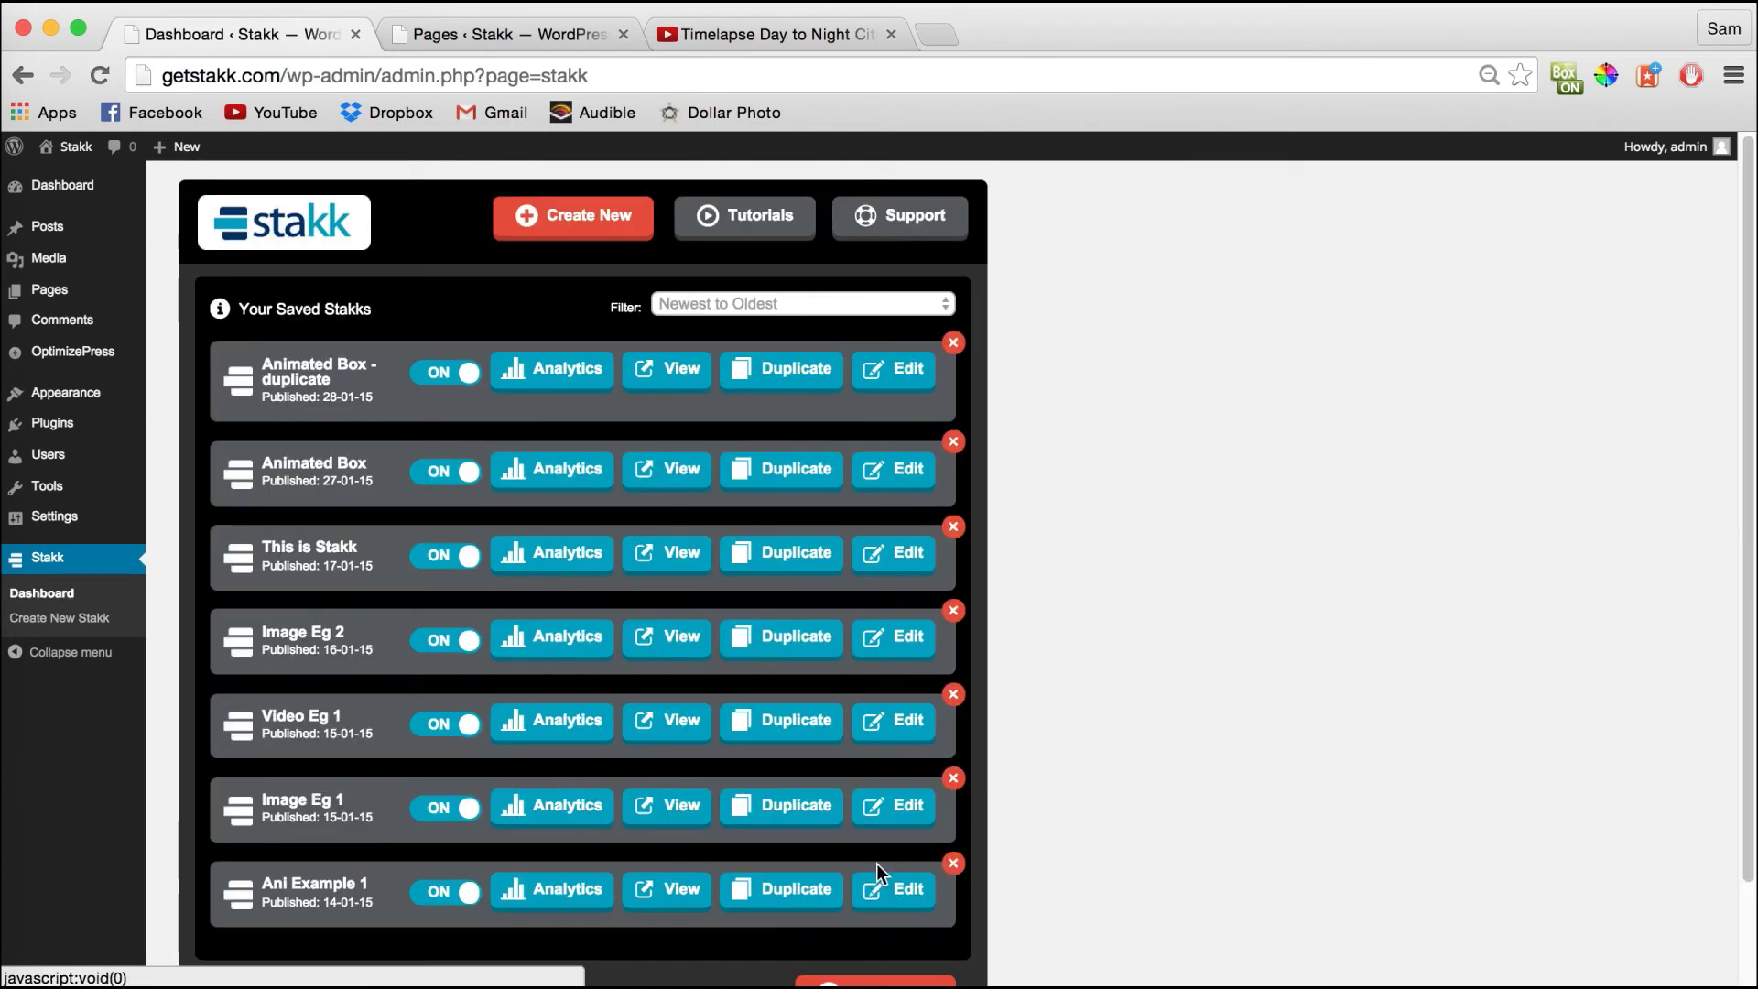
# View the Animated Box - duplicate stakk live and reveal its opt-in form with Get Stakked!
pyautogui.scroll(-1, 1742, 256)
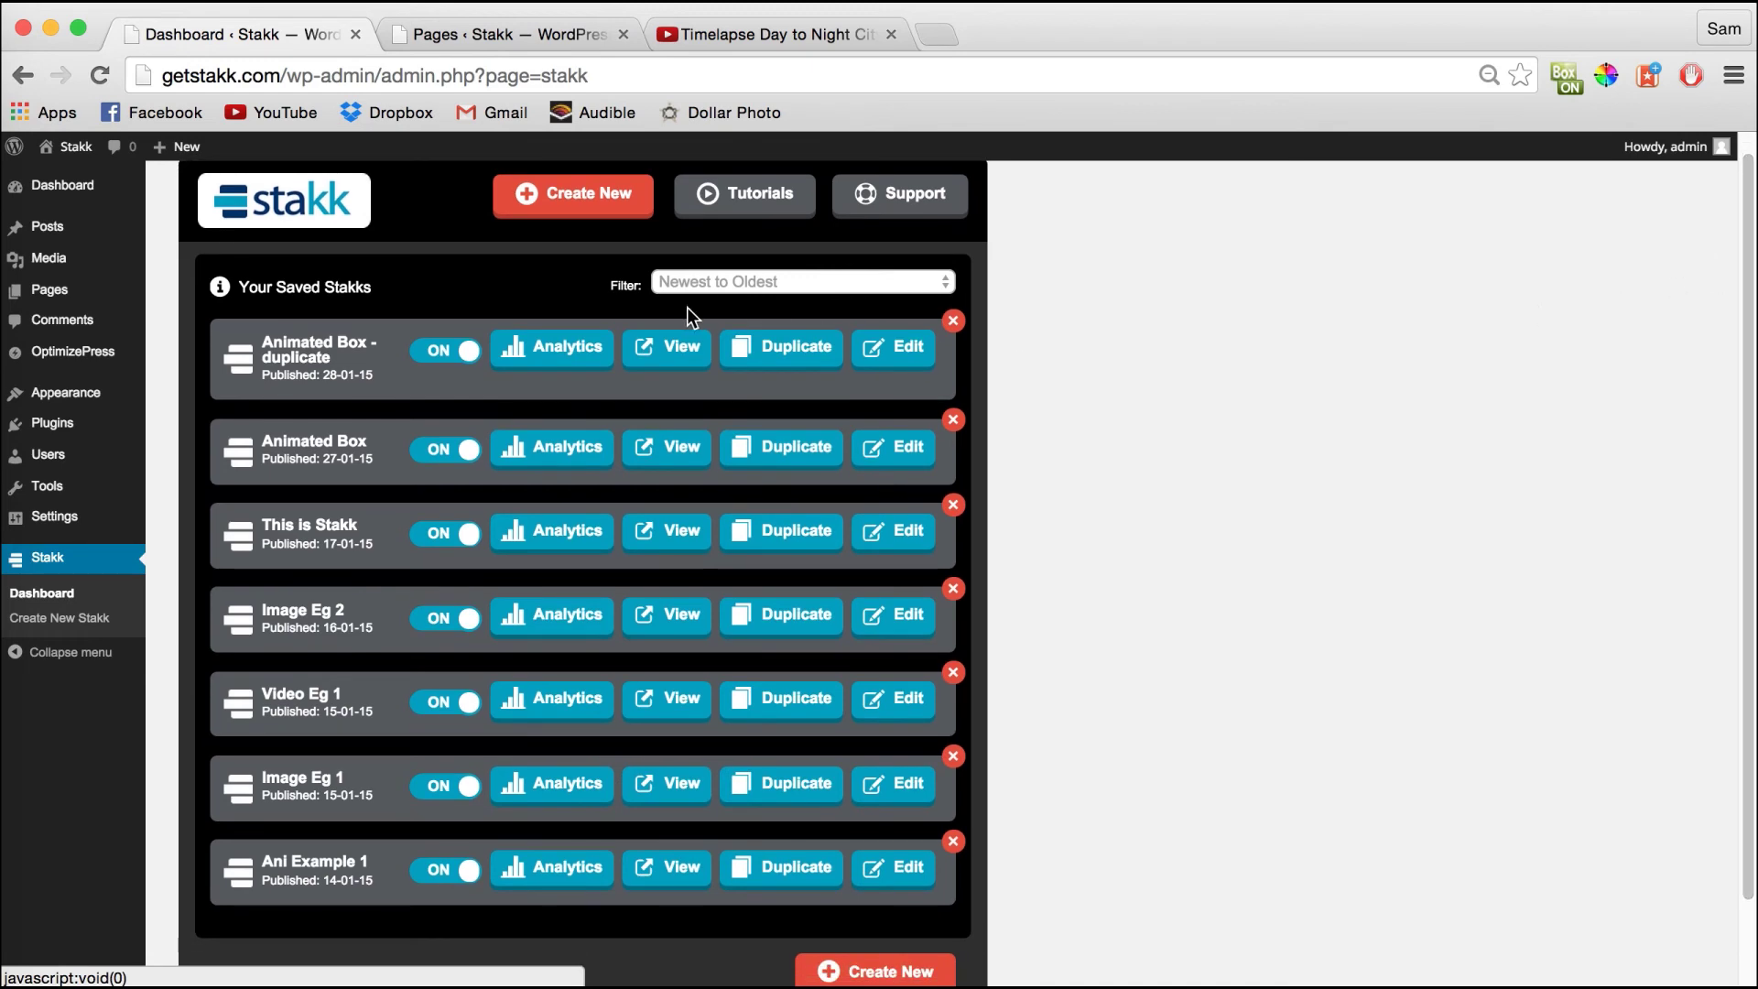
pyautogui.click(665, 345)
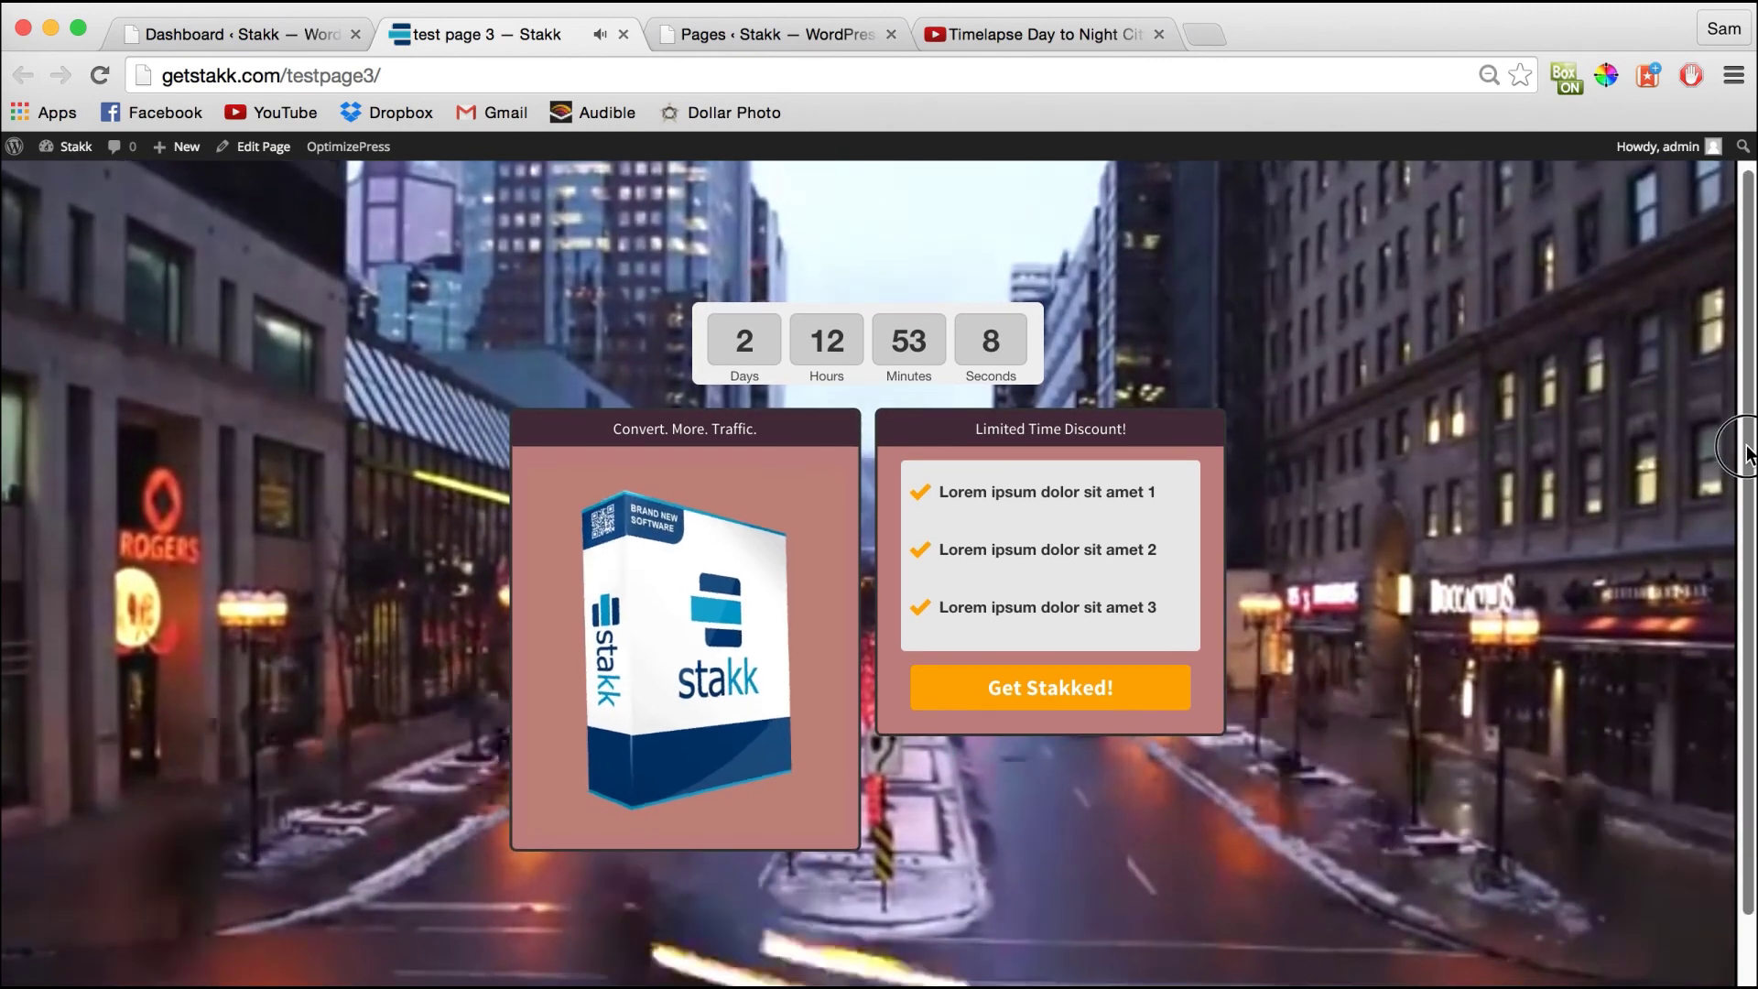
pyautogui.scroll(-1, 1327, 609)
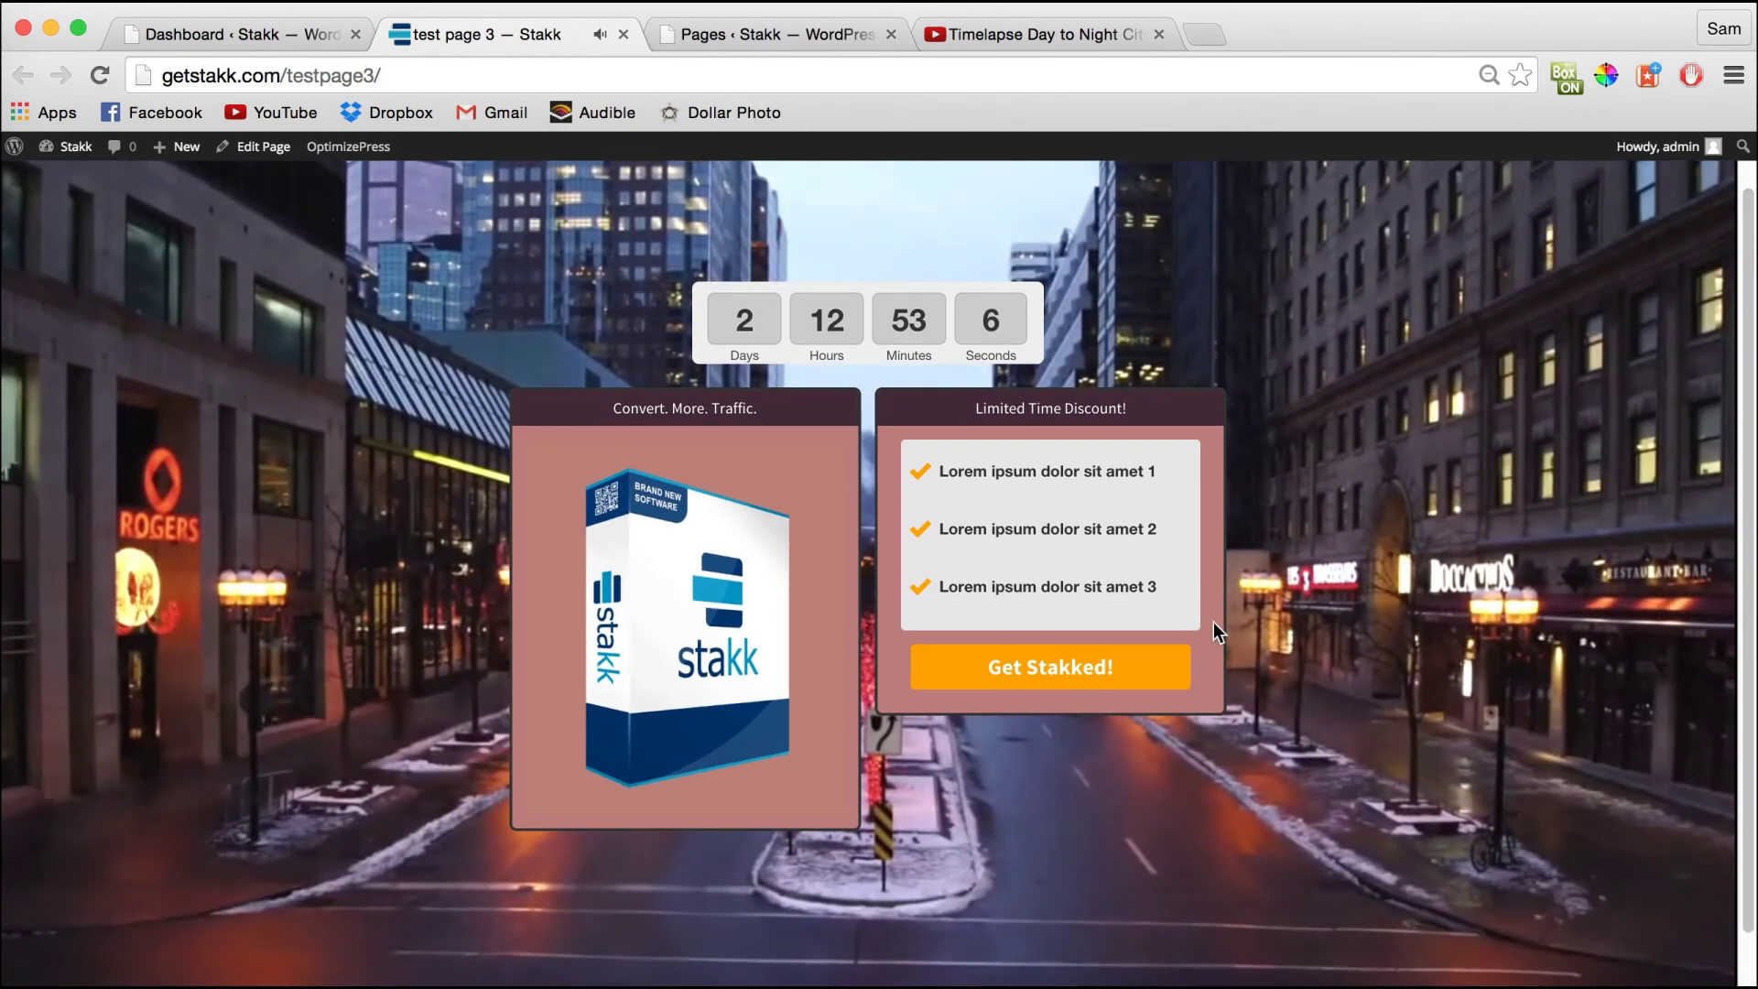
pyautogui.click(1079, 671)
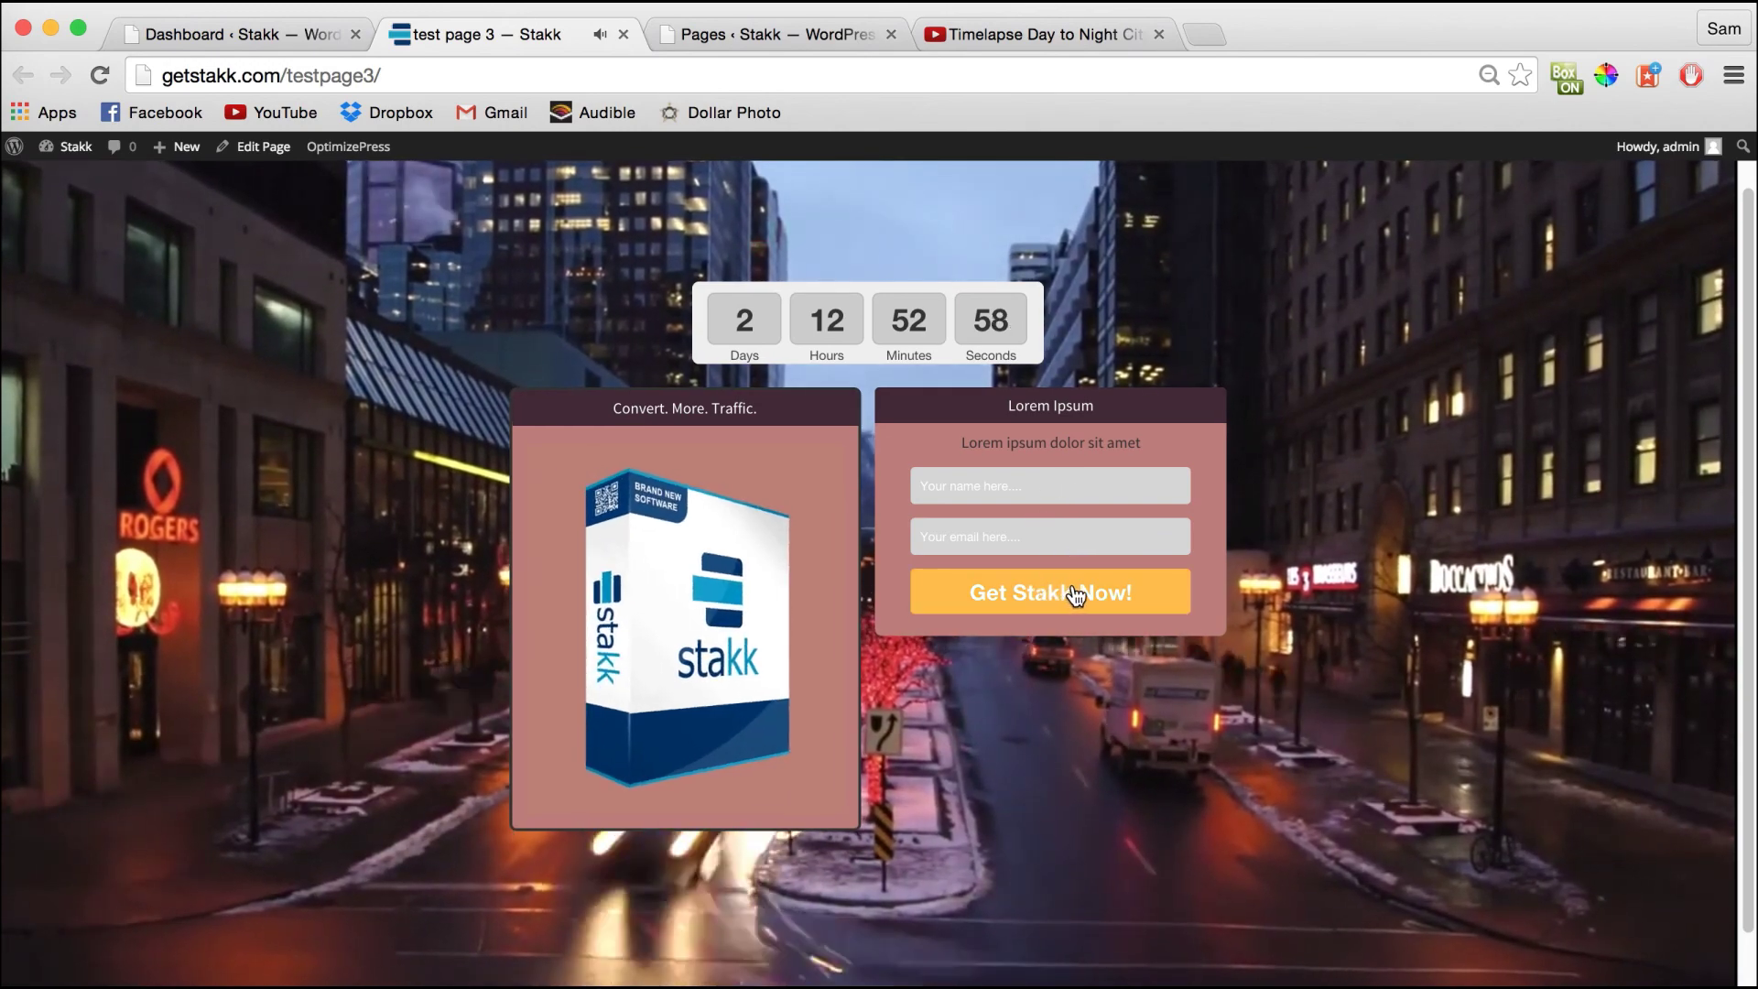
# Fill the opt-in form with the subscriber's name and a saved e-mail address, then submit it
pyautogui.click(1066, 595)
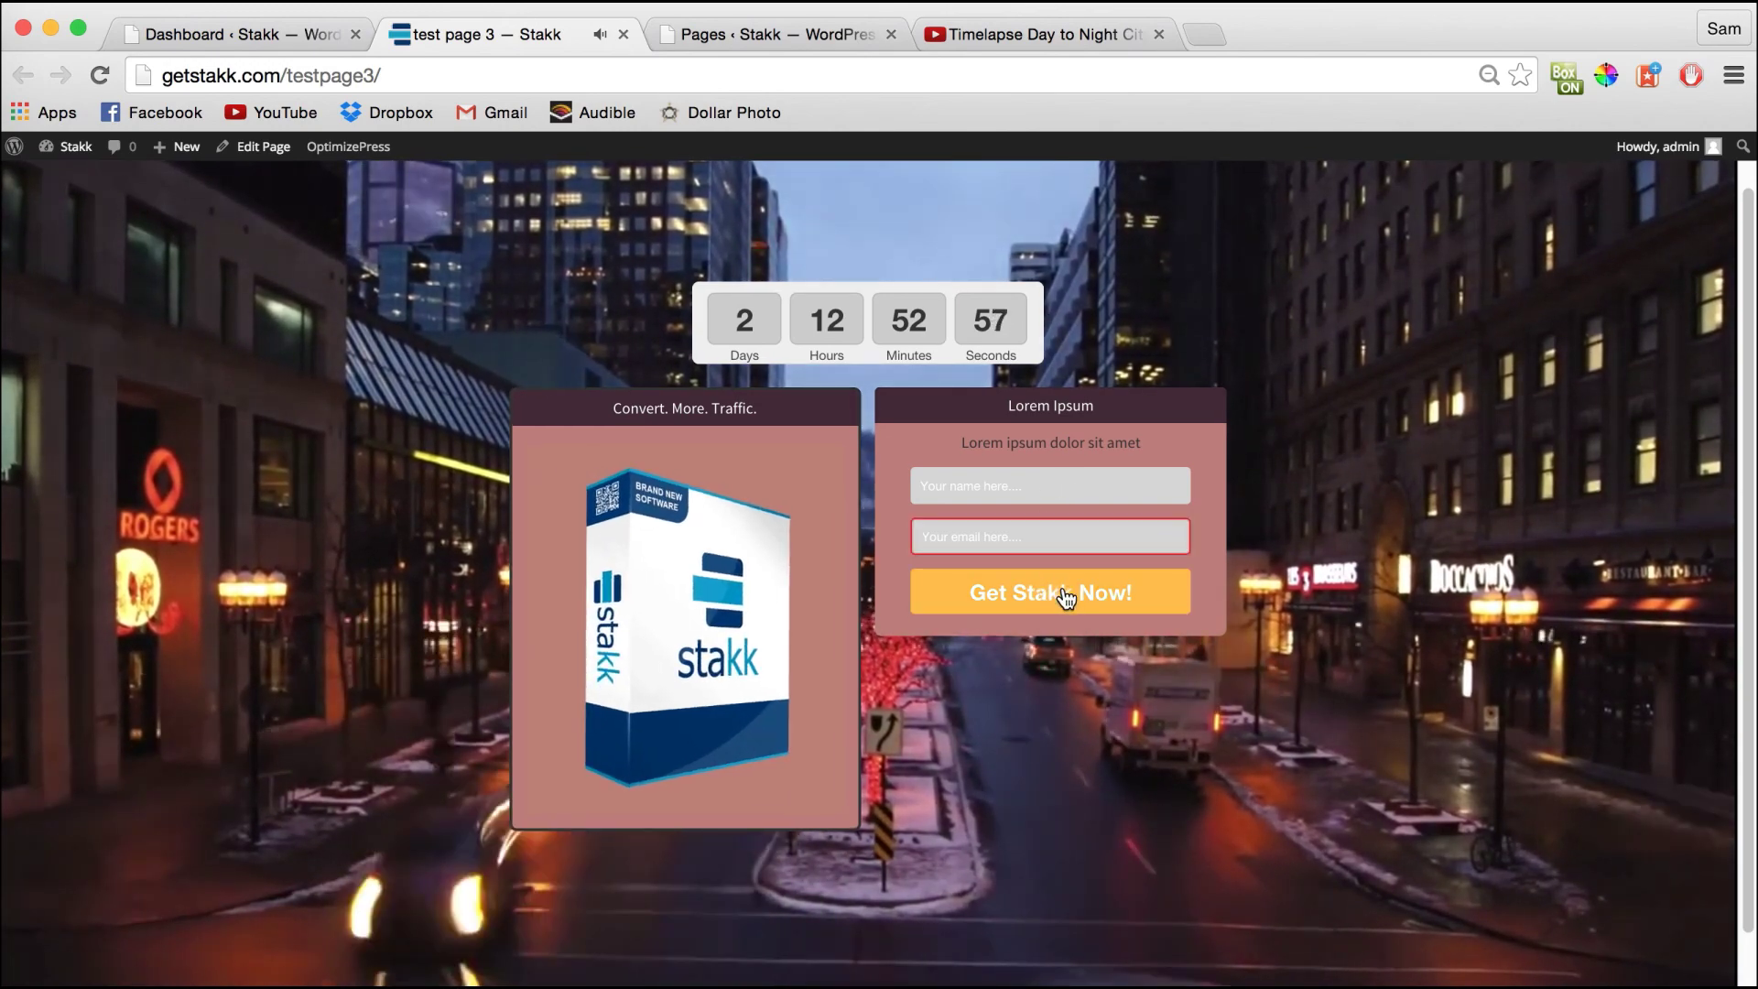
pyautogui.click(1040, 483)
pyautogui.write('sam')
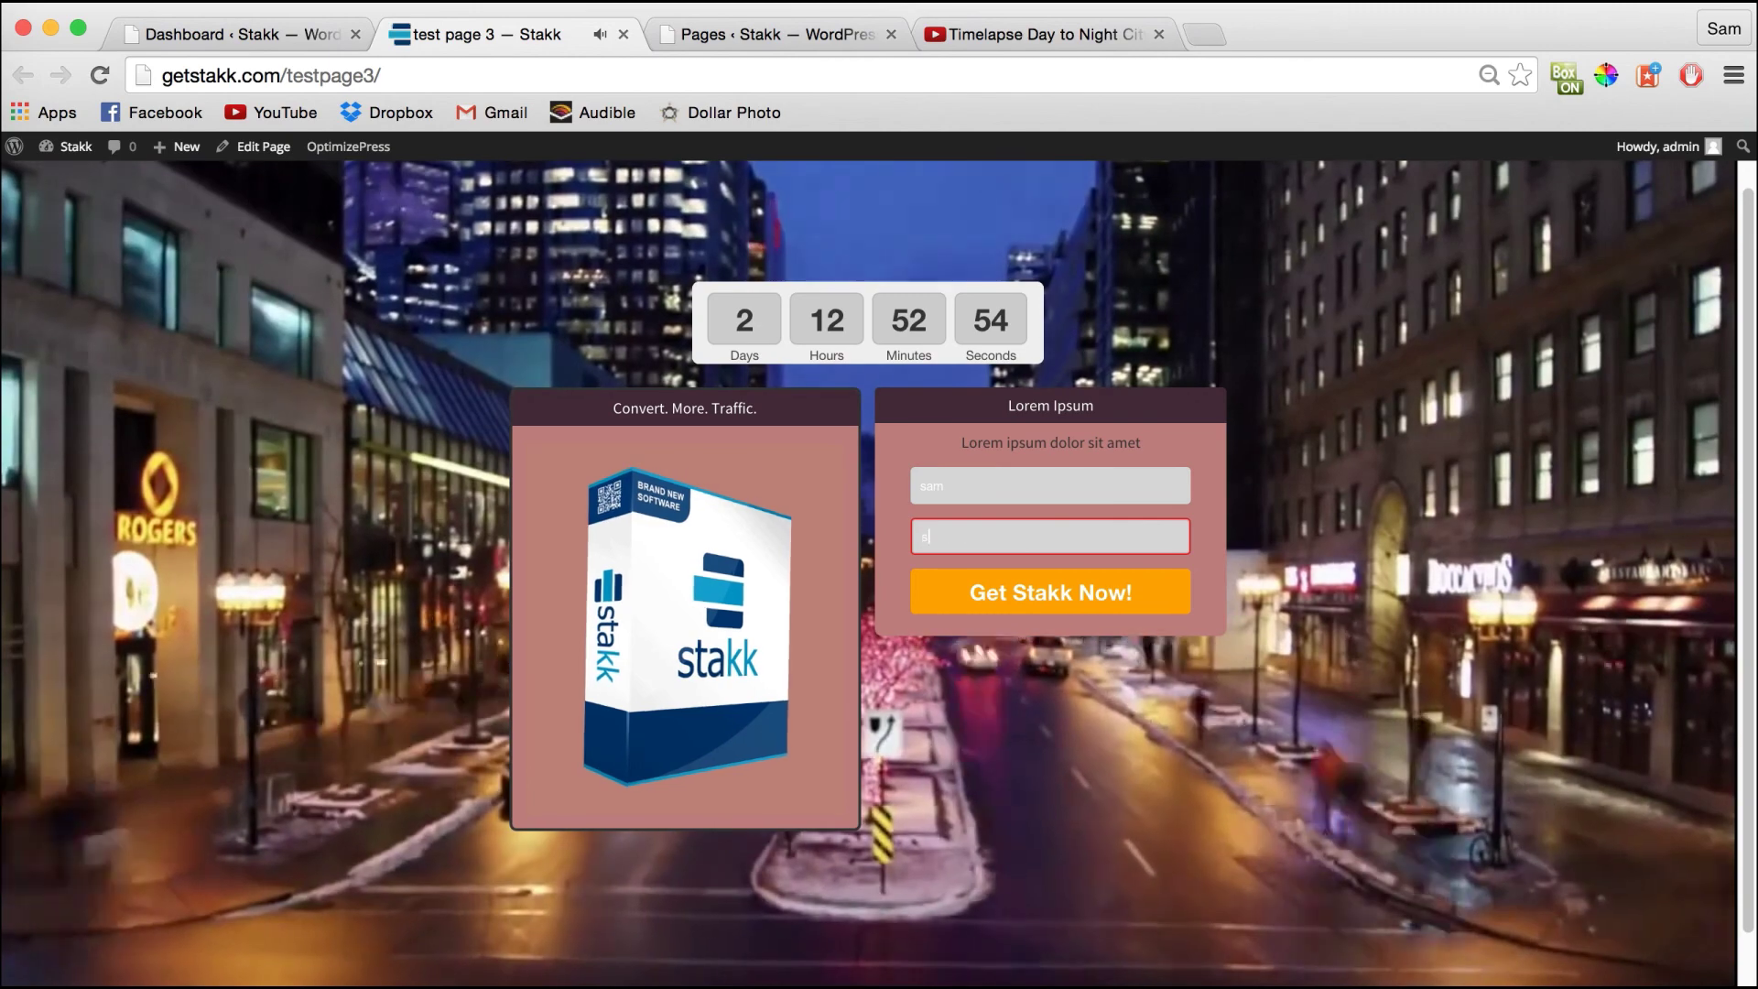
pyautogui.click(1095, 499)
pyautogui.click(1069, 592)
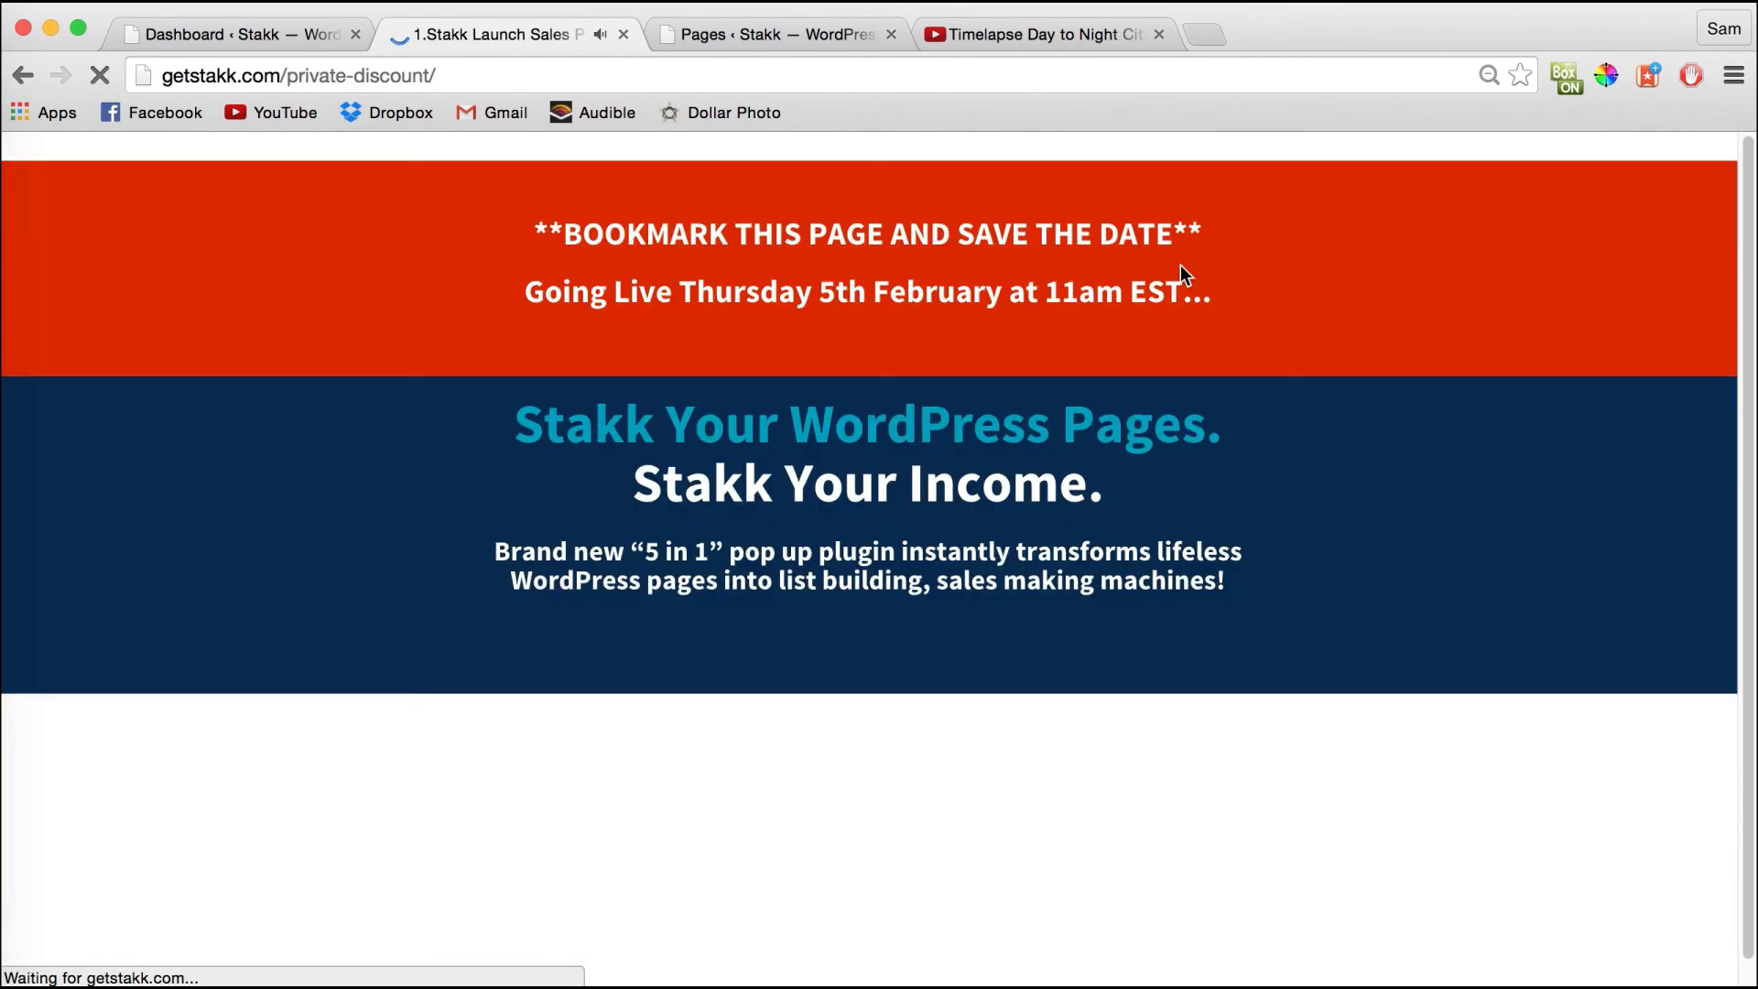
# Close the getstakk.com private-discount sales page tab, returning to the saved-stakks dashboard
pyautogui.scroll(-10, 1751, 151)
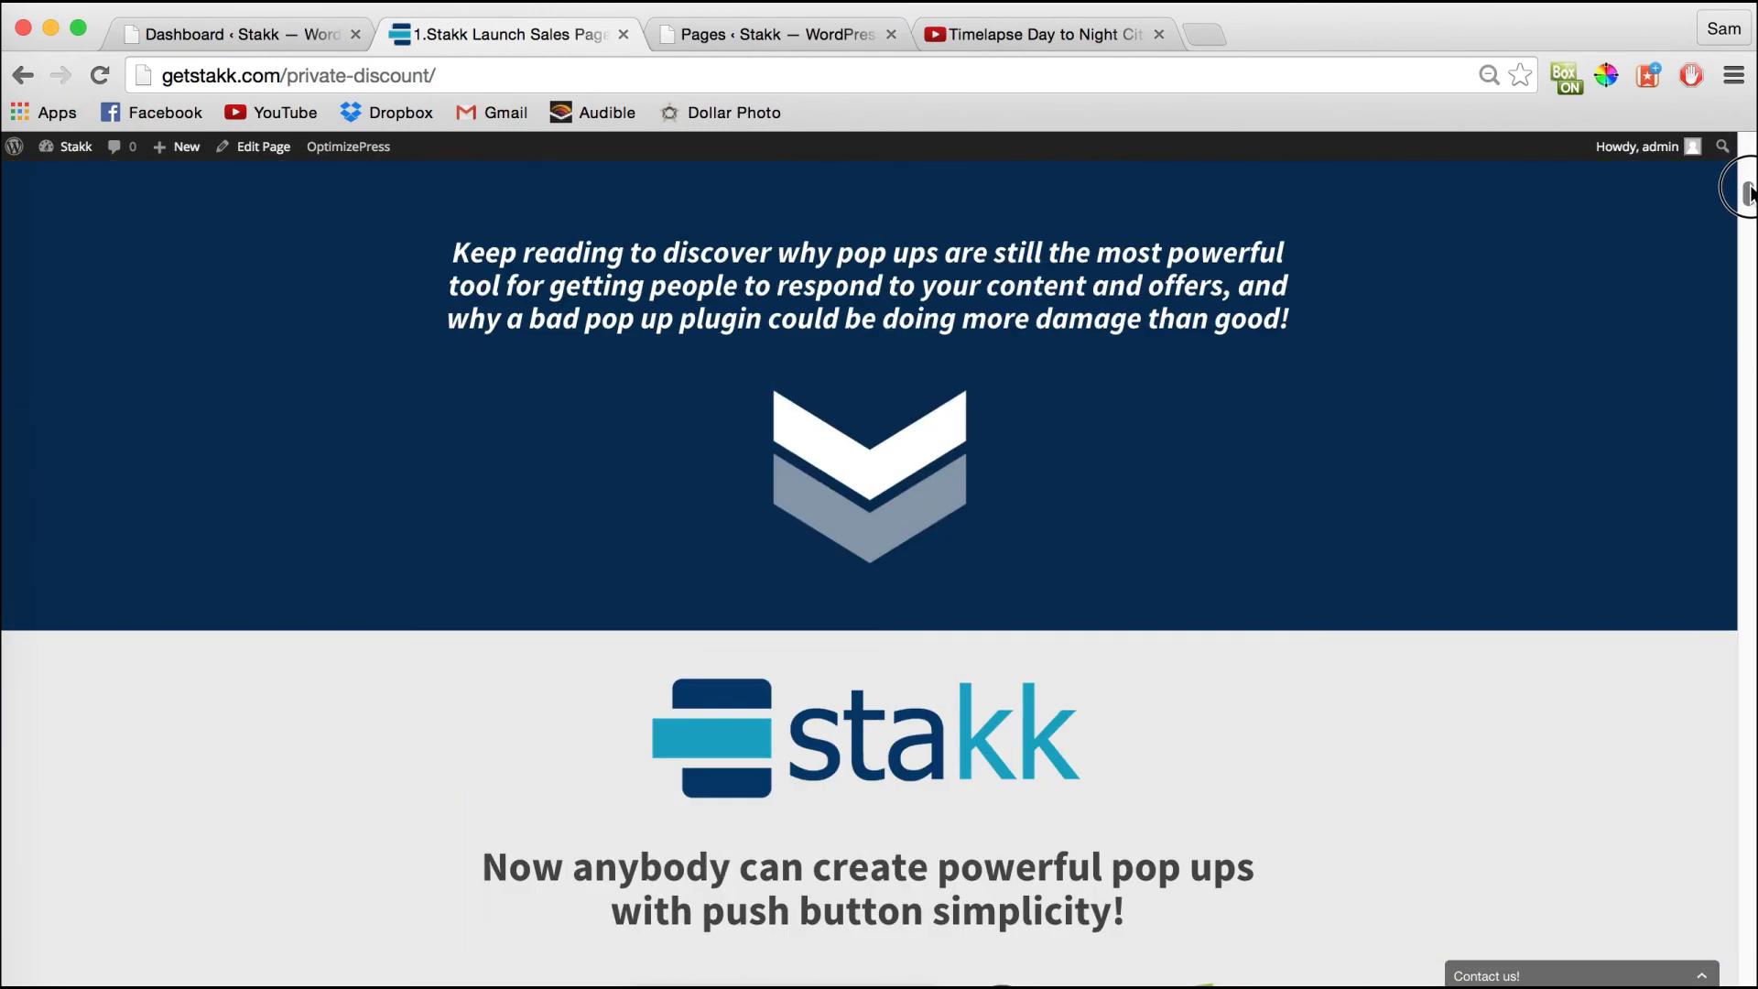
pyautogui.click(1747, 147)
pyautogui.moveTo(1747, 147); pyautogui.dragTo(1747, 139)
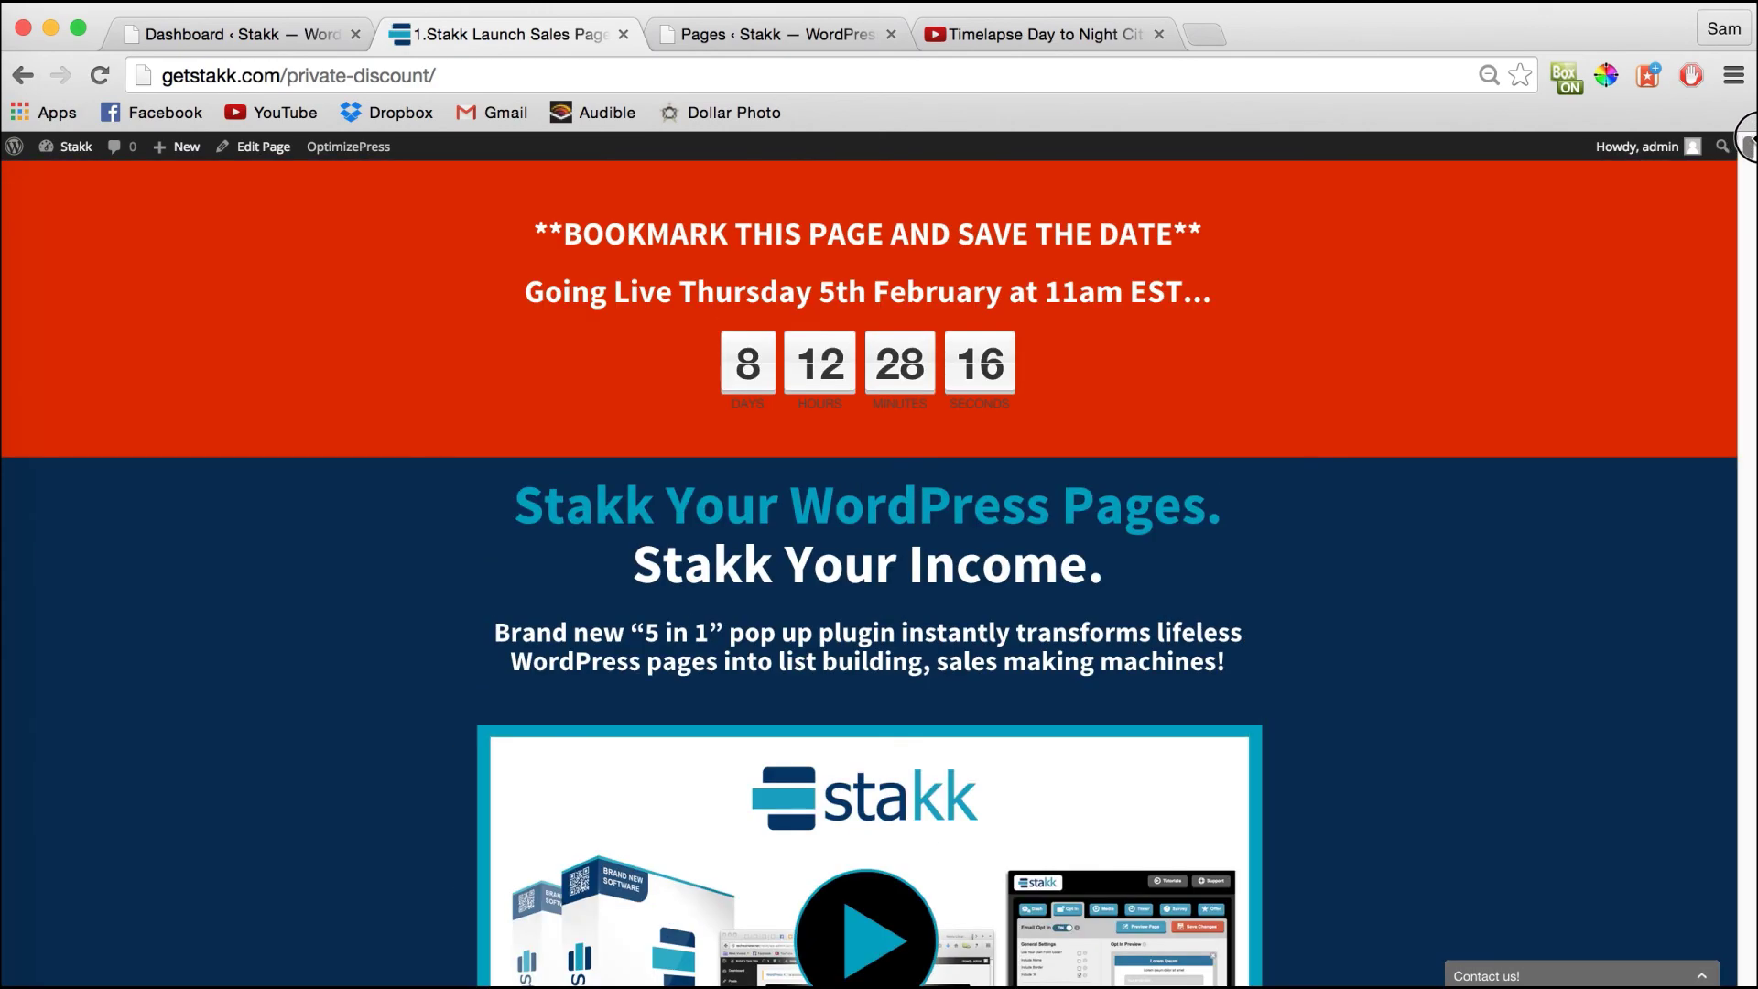
pyautogui.click(622, 35)
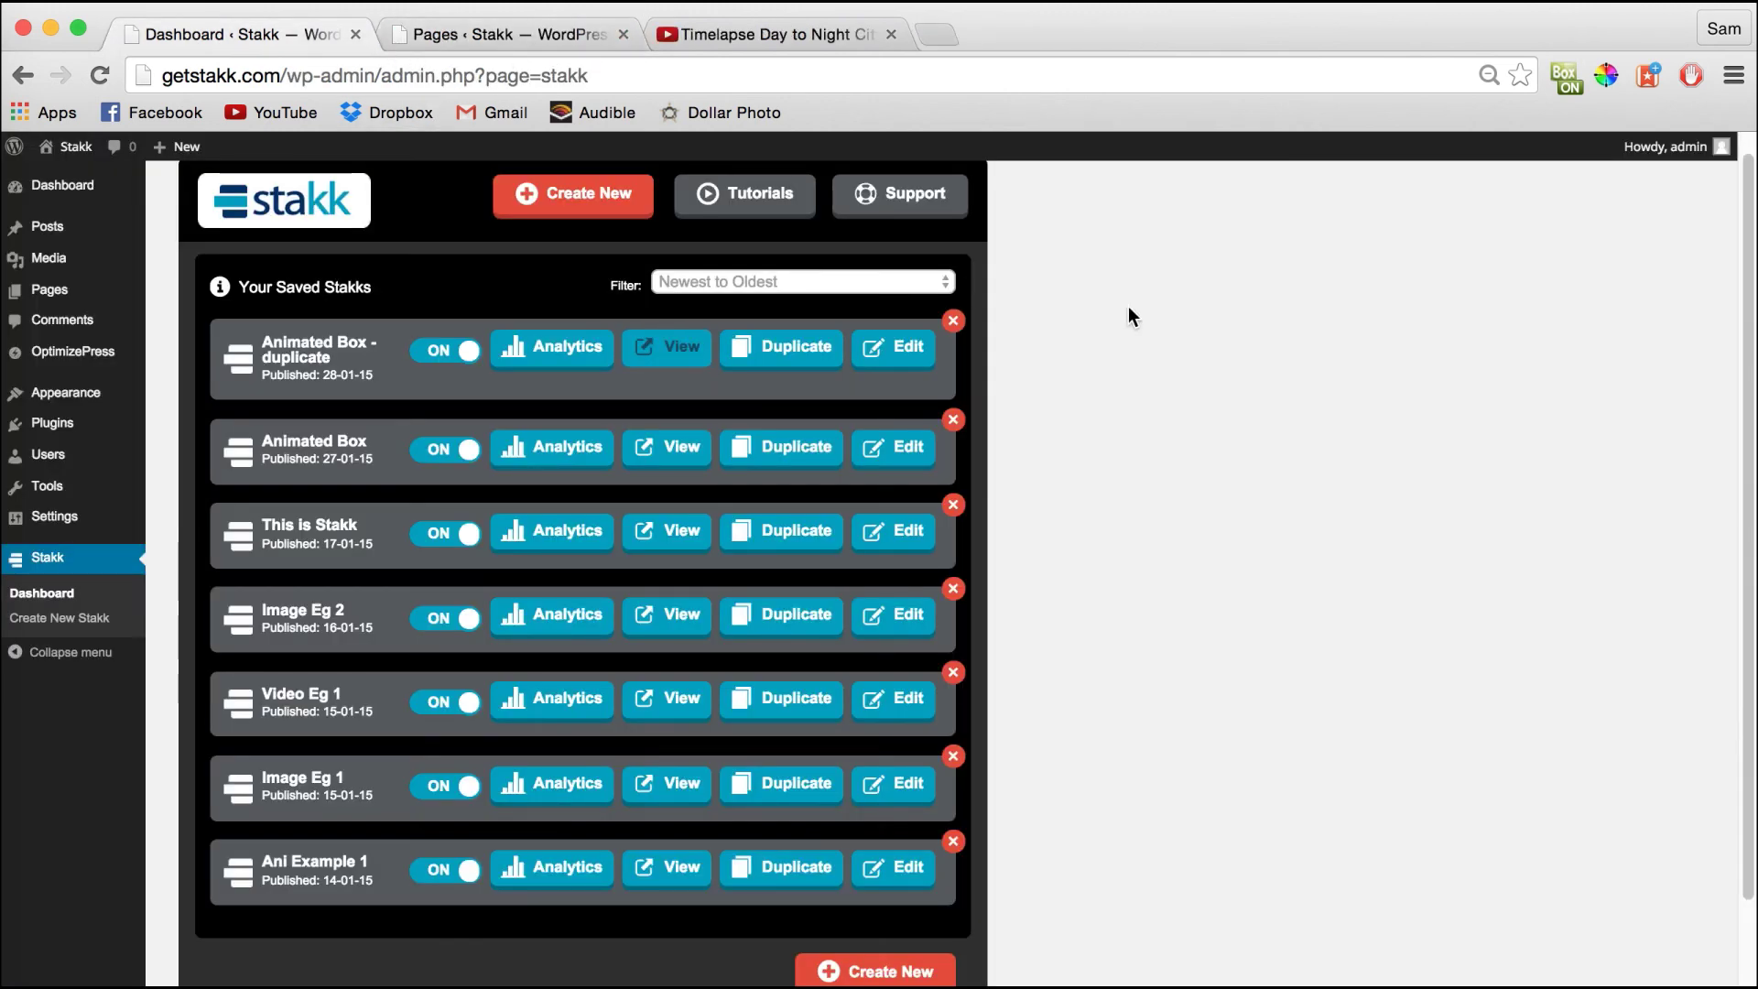
pyautogui.scroll(2, 1684, 211)
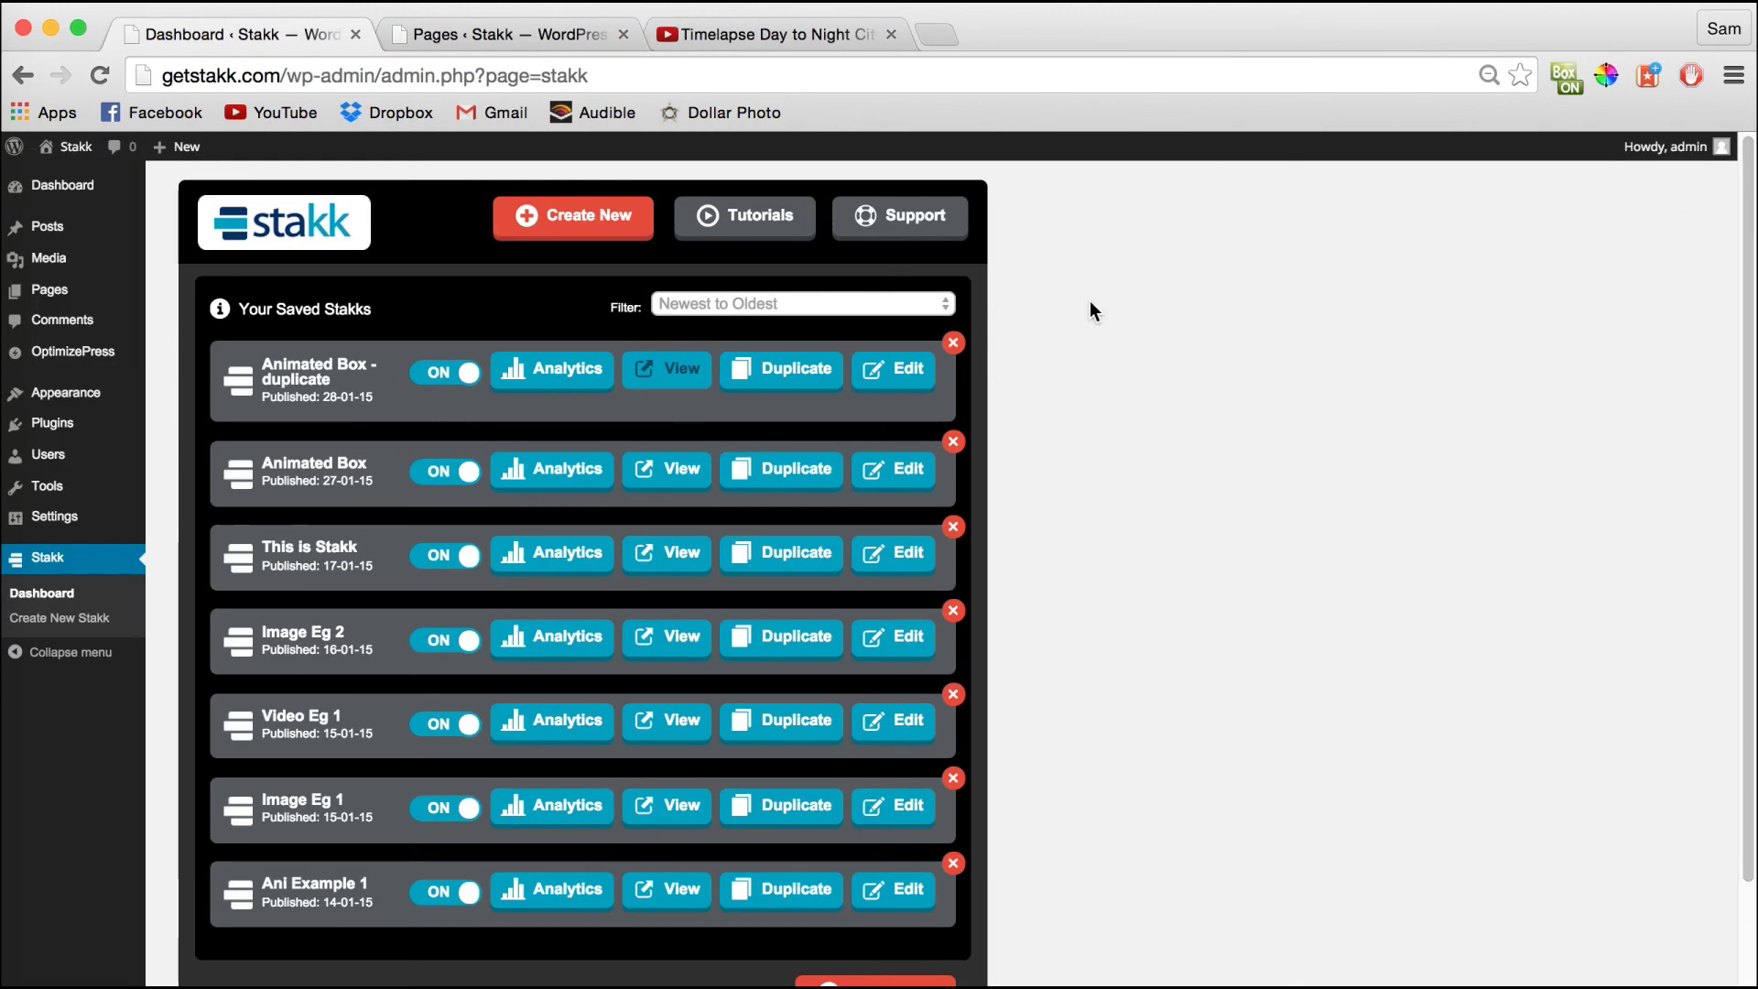